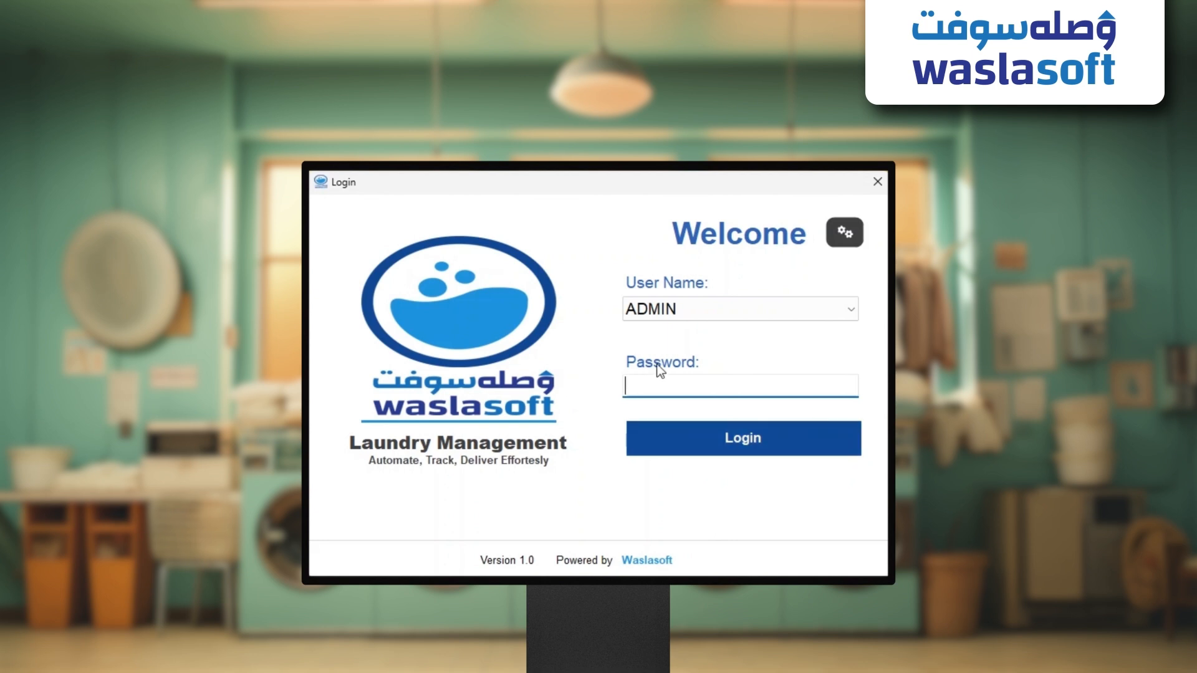
Enter the account password to log in as the preselected user and open the order entry screen.
{"action": "type", "text": "**"}
{"action": "left_click", "coordinate": [736, 428]}
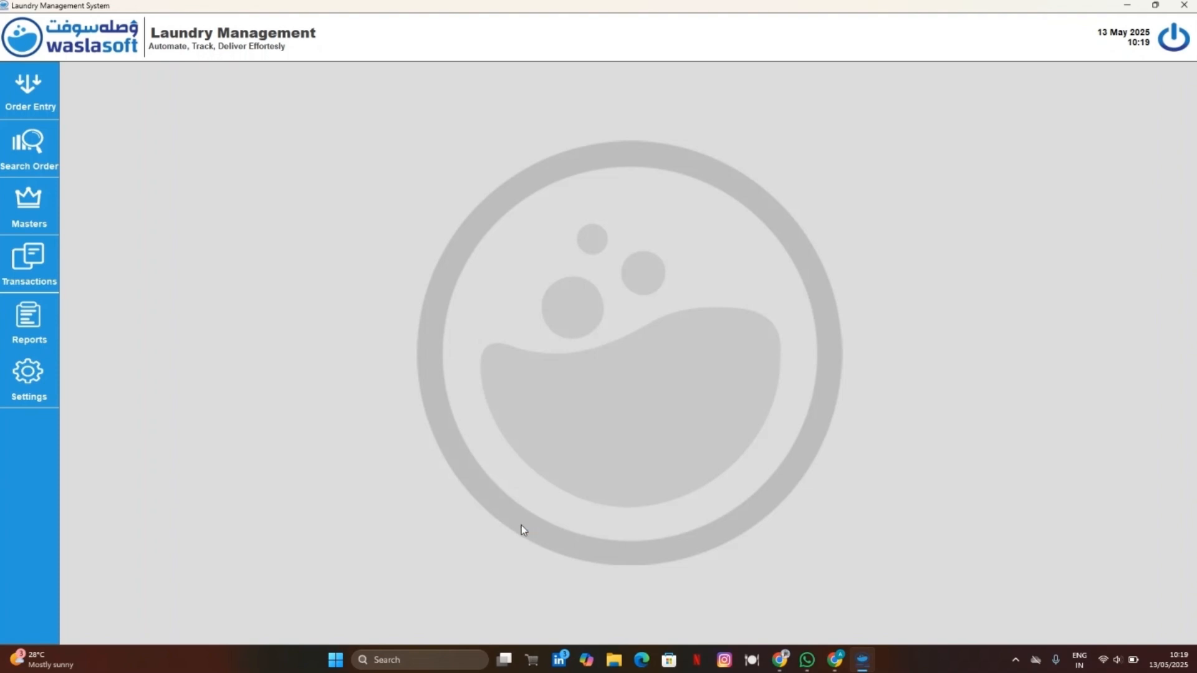
{"action": "left_click", "coordinate": [39, 102]}
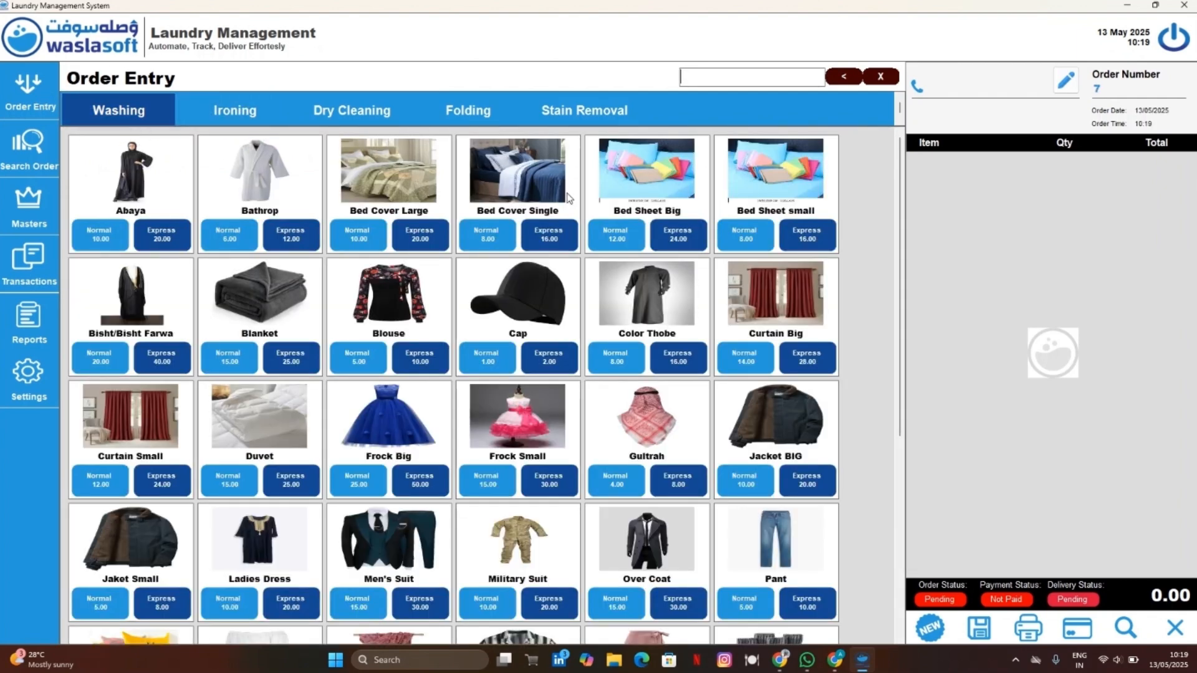
Look through the ironing and dry cleaning items and their normal and express prices.
{"action": "left_click", "coordinate": [210, 111]}
{"action": "left_click", "coordinate": [348, 110]}
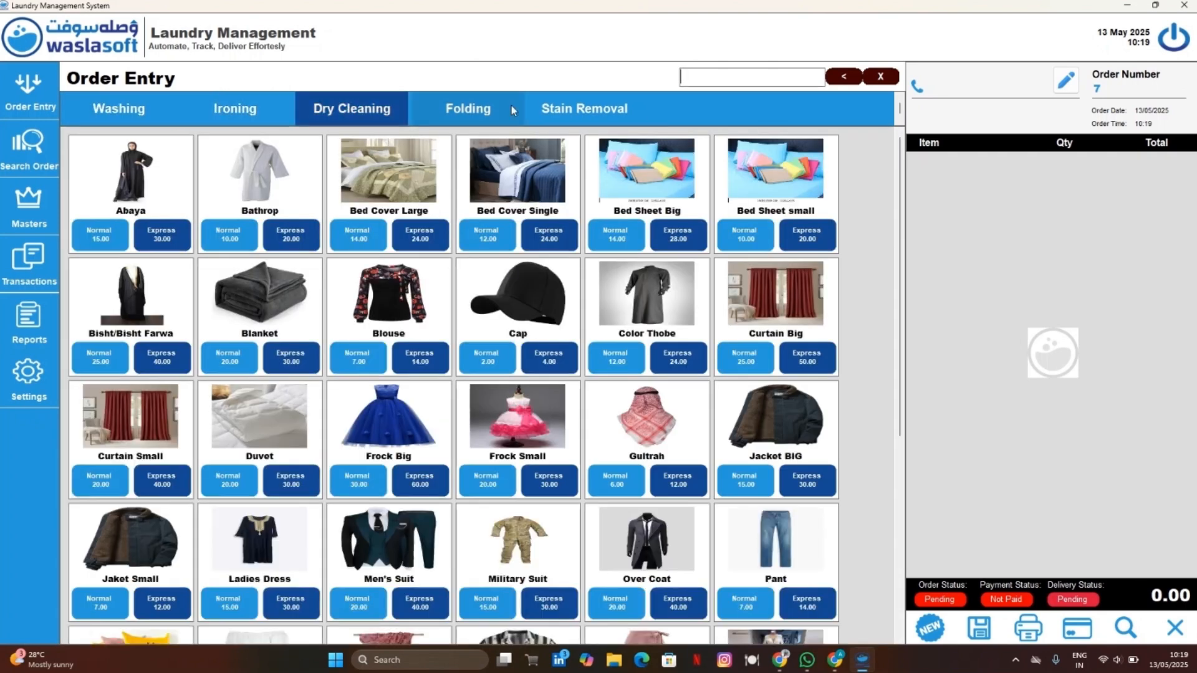
{"action": "scroll", "coordinate": [289, 392], "scroll_direction": "down", "scroll_amount": 3}
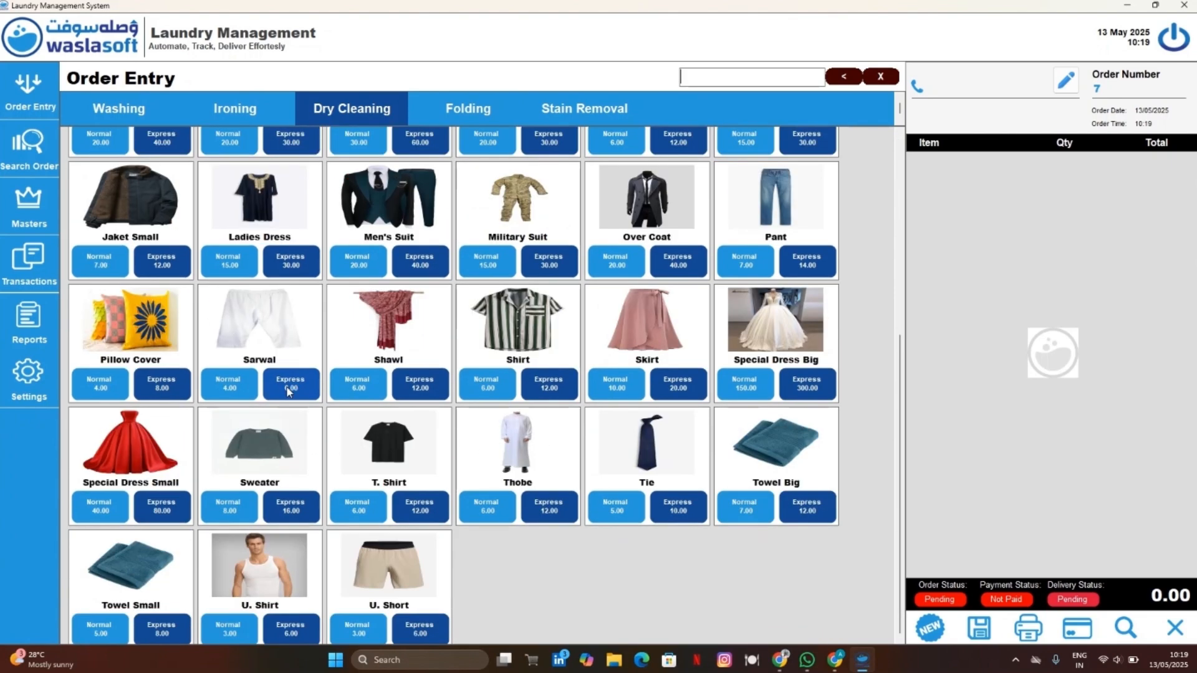
{"action": "scroll", "coordinate": [289, 392], "scroll_direction": "up", "scroll_amount": 3}
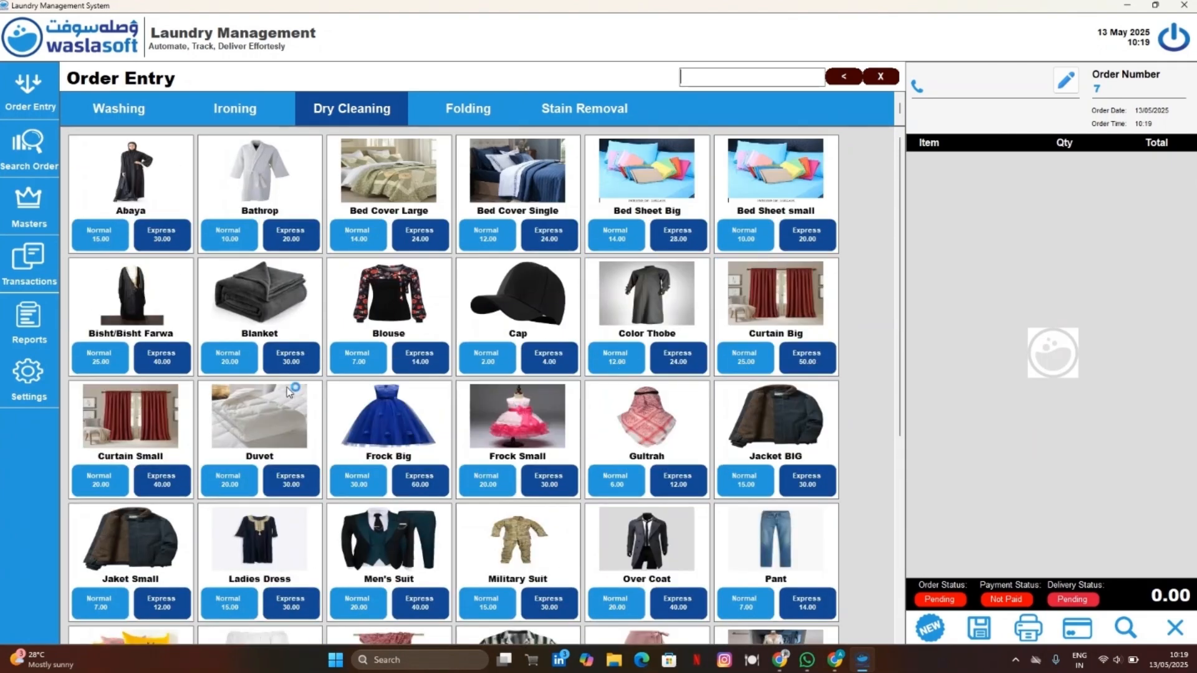
{"action": "scroll", "coordinate": [289, 392], "scroll_direction": "down", "scroll_amount": 3}
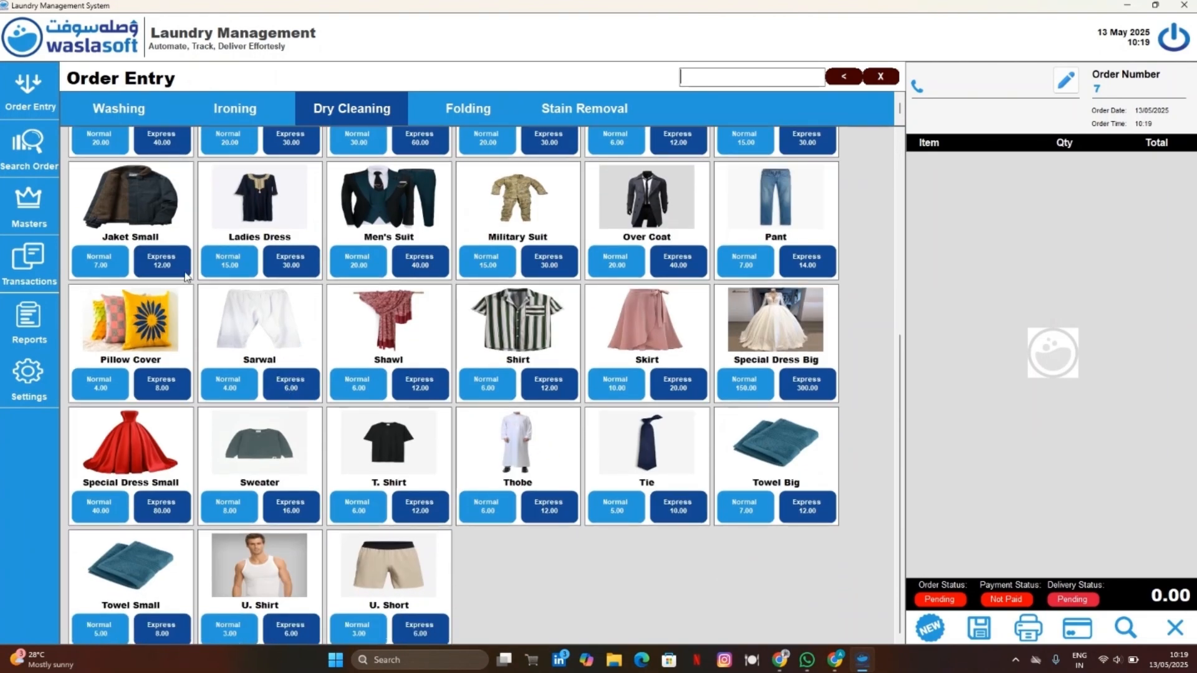
Add washing items to the order: an express Abaya and a normal Bisht/Bisht Farwa, Blanket and Bed Cover Large.
{"action": "left_click", "coordinate": [120, 103]}
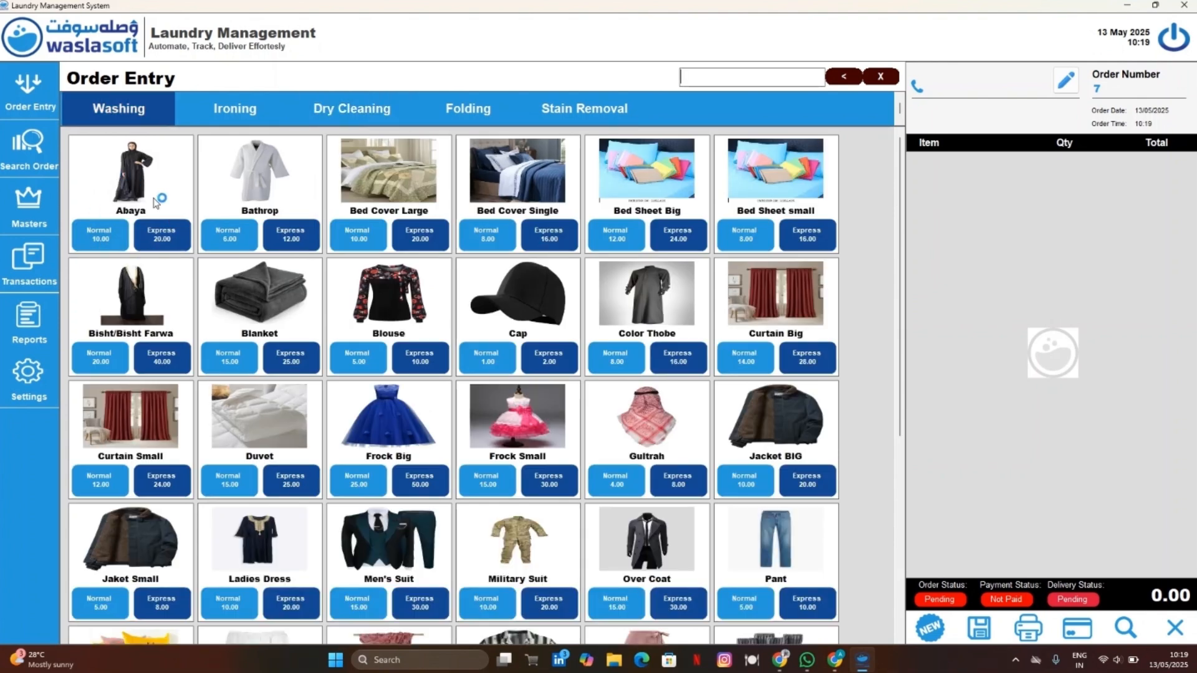
{"action": "left_click", "coordinate": [156, 241]}
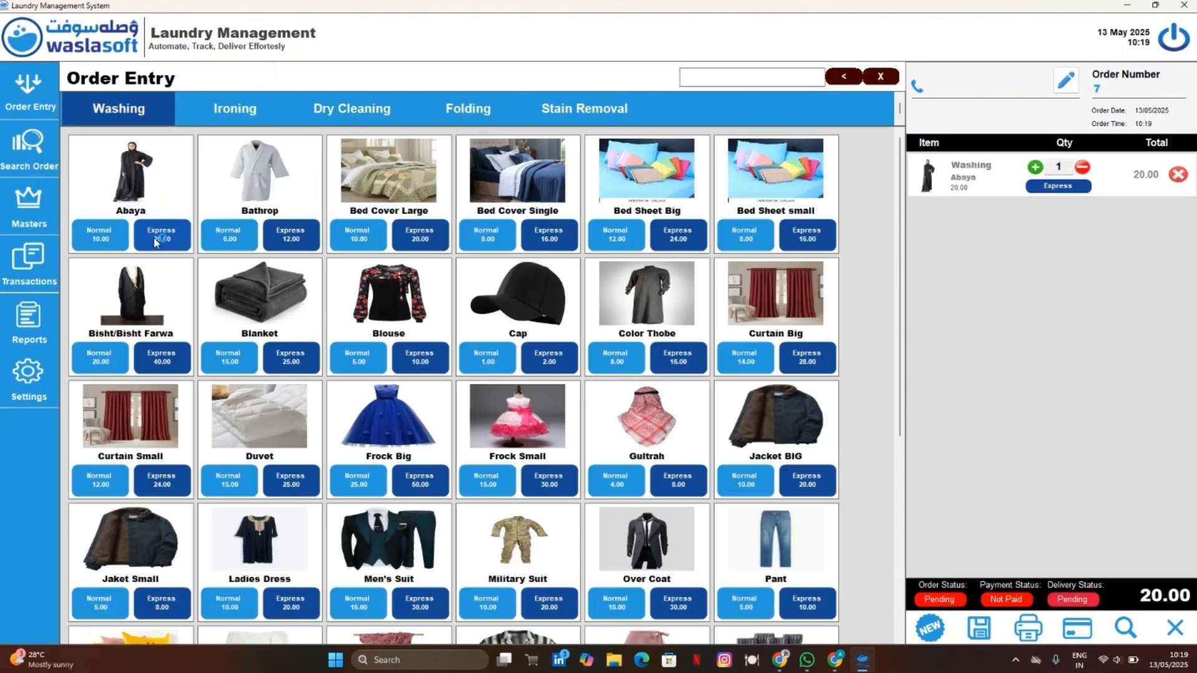
{"action": "left_click", "coordinate": [100, 358]}
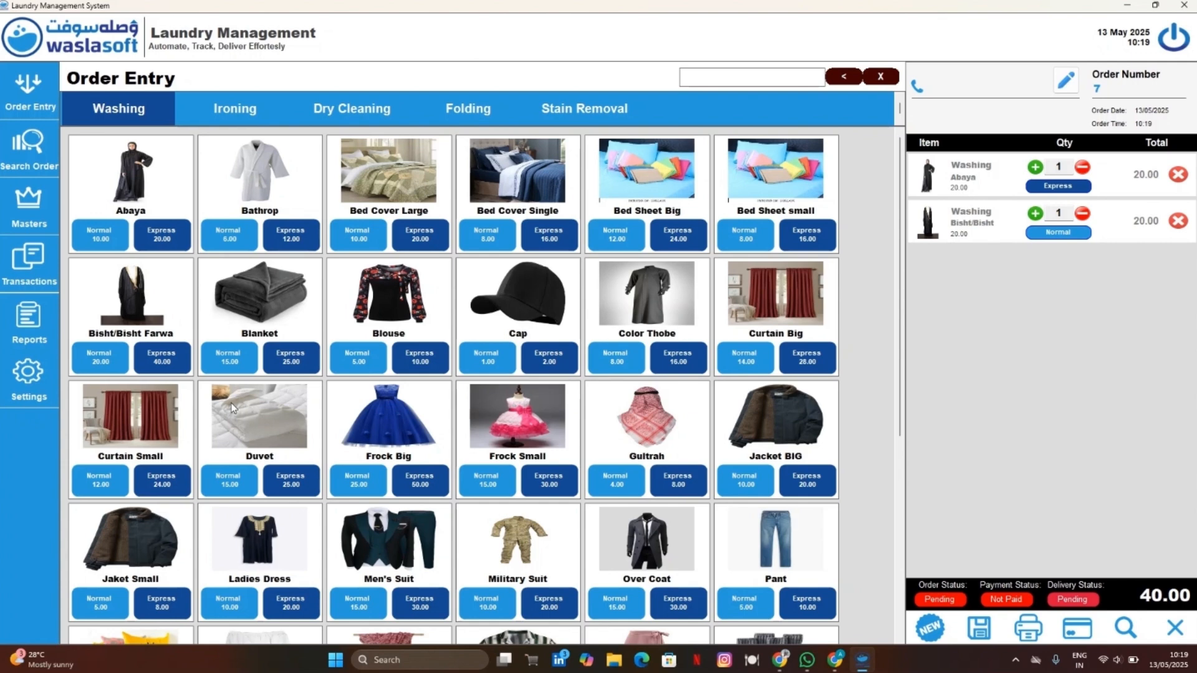
{"action": "left_click", "coordinate": [243, 357]}
{"action": "left_click", "coordinate": [359, 236]}
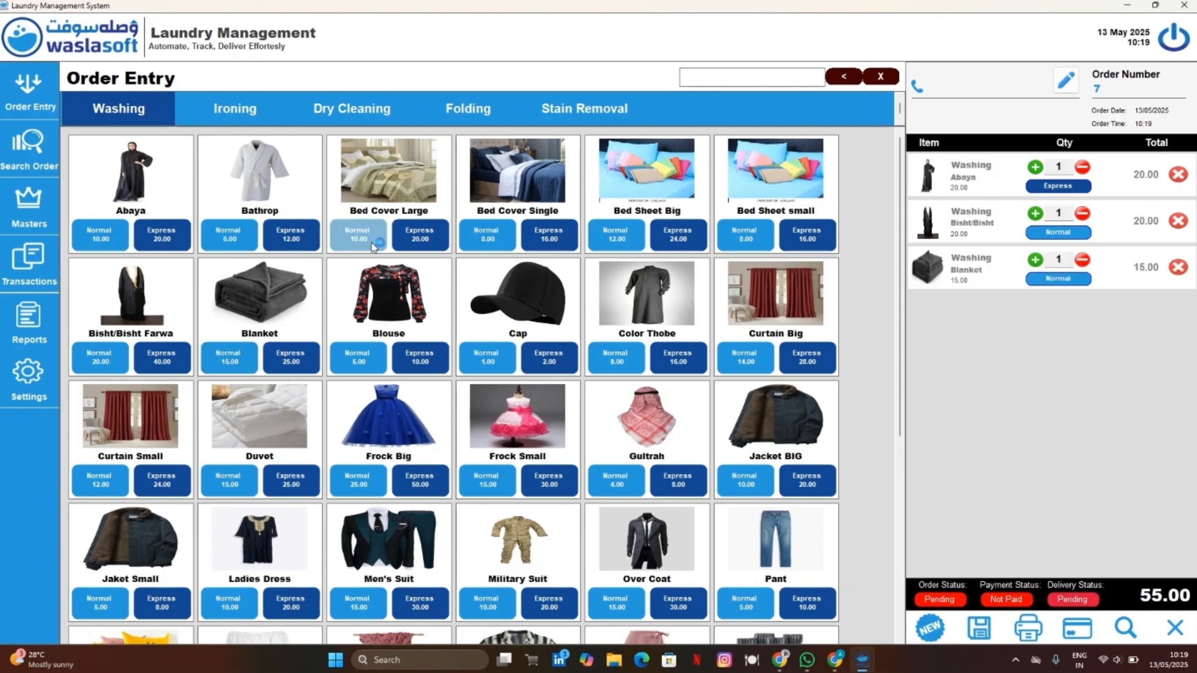
Add an express Bathrop and a normal Bisht/Bisht Farwa for ironing, raising the Bisht quantity to 5.
{"action": "left_click", "coordinate": [292, 122]}
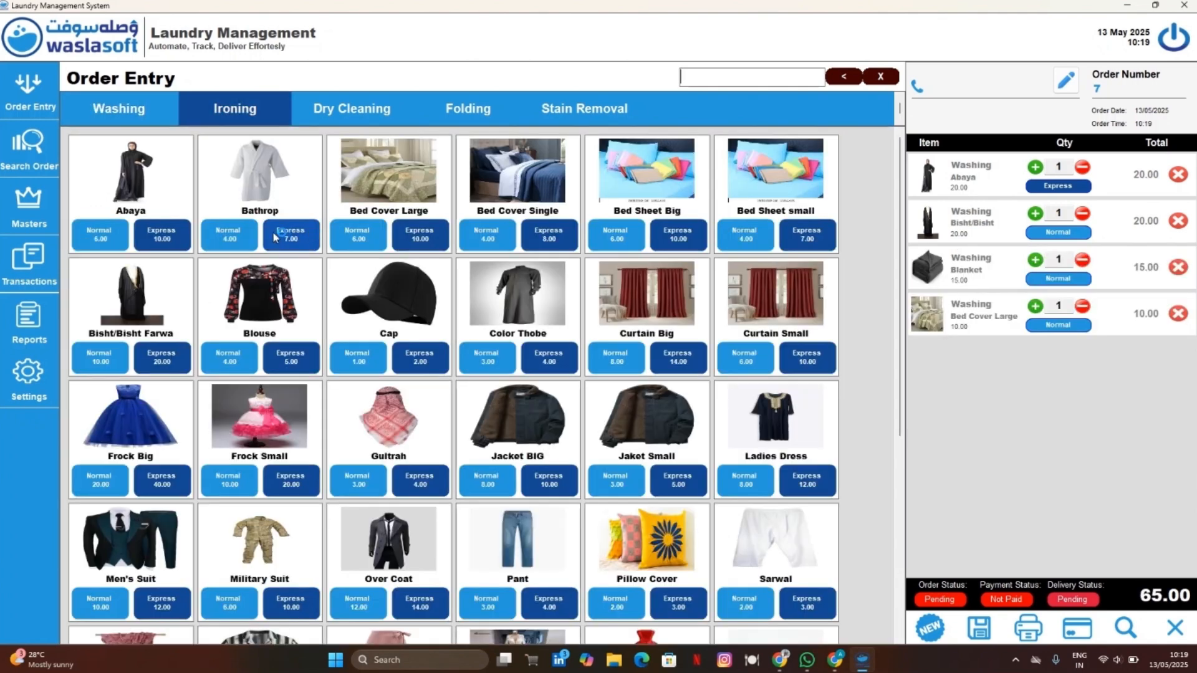
{"action": "left_click", "coordinate": [275, 235]}
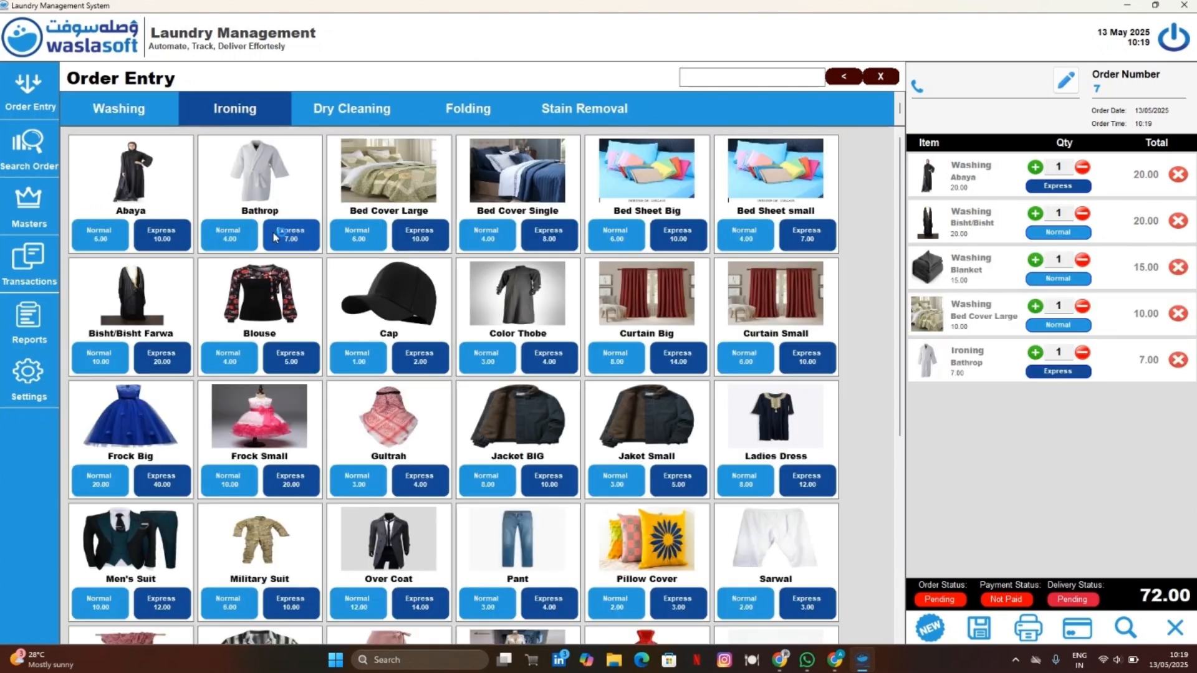
{"action": "left_click", "coordinate": [102, 354]}
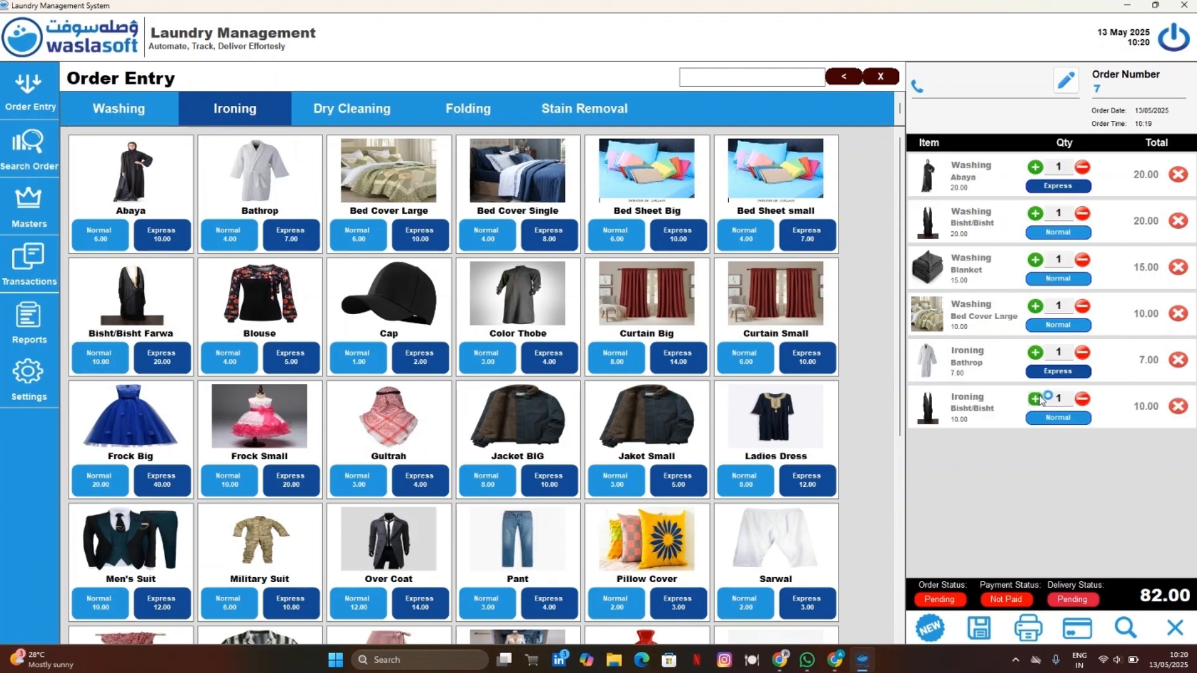
{"action": "left_click", "coordinate": [1037, 400]}
{"action": "left_click", "coordinate": [1037, 400]}
{"action": "left_click", "coordinate": [1037, 399]}
{"action": "left_click", "coordinate": [1037, 400]}
Look up the existing customer by contact number and save the customer details to the order.
{"action": "left_click", "coordinate": [1067, 80]}
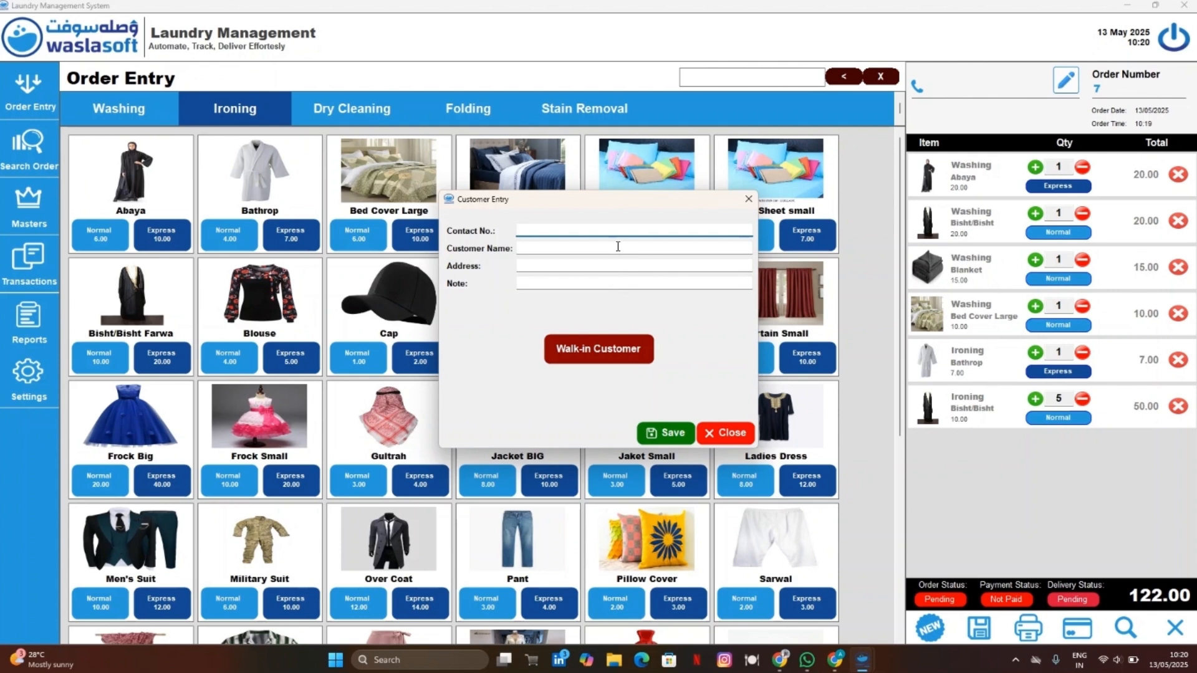
{"action": "type", "text": "0"}
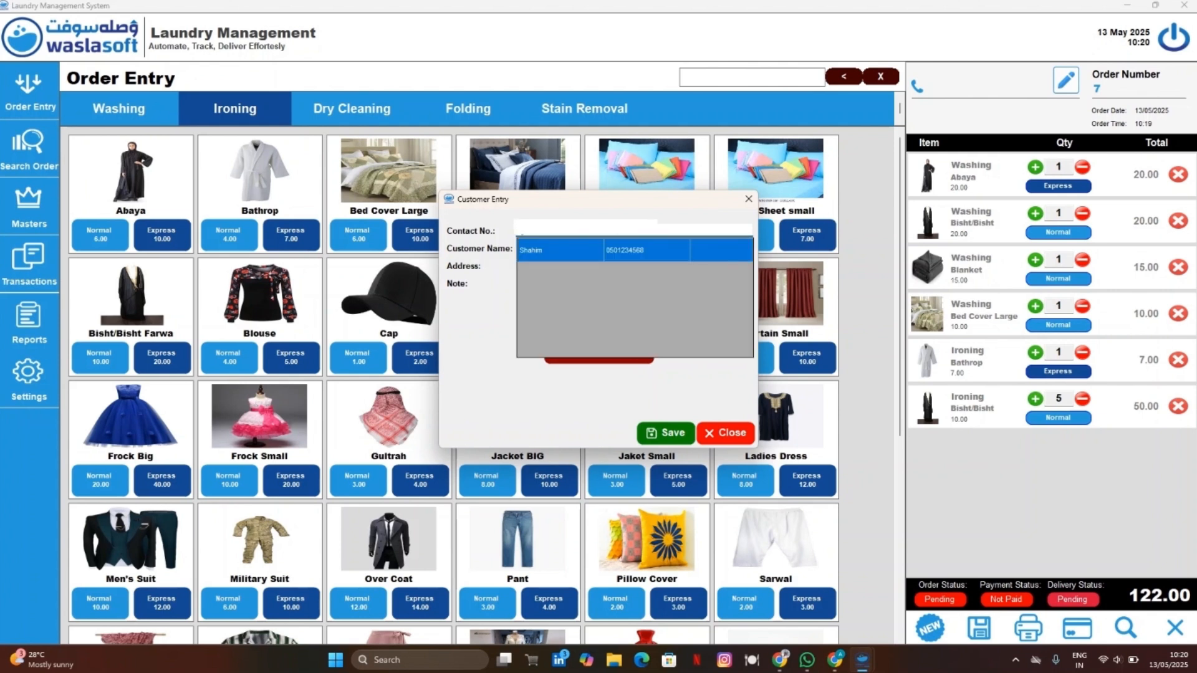
{"action": "left_click", "coordinate": [584, 246]}
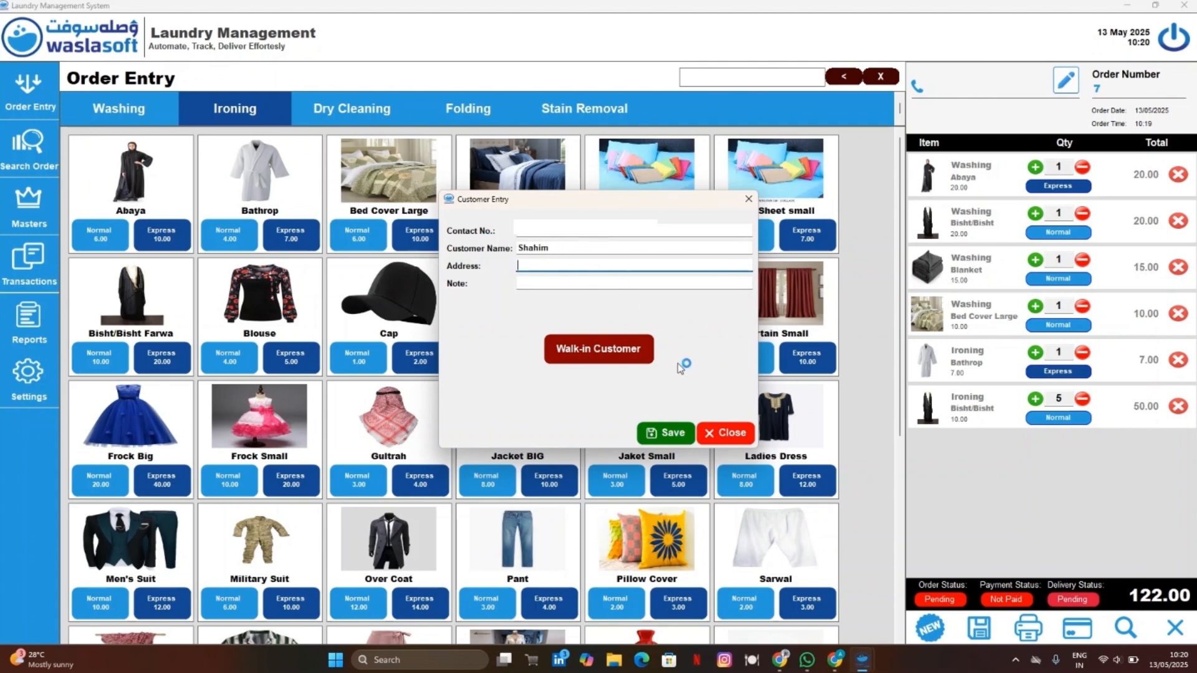
{"action": "left_click", "coordinate": [668, 435]}
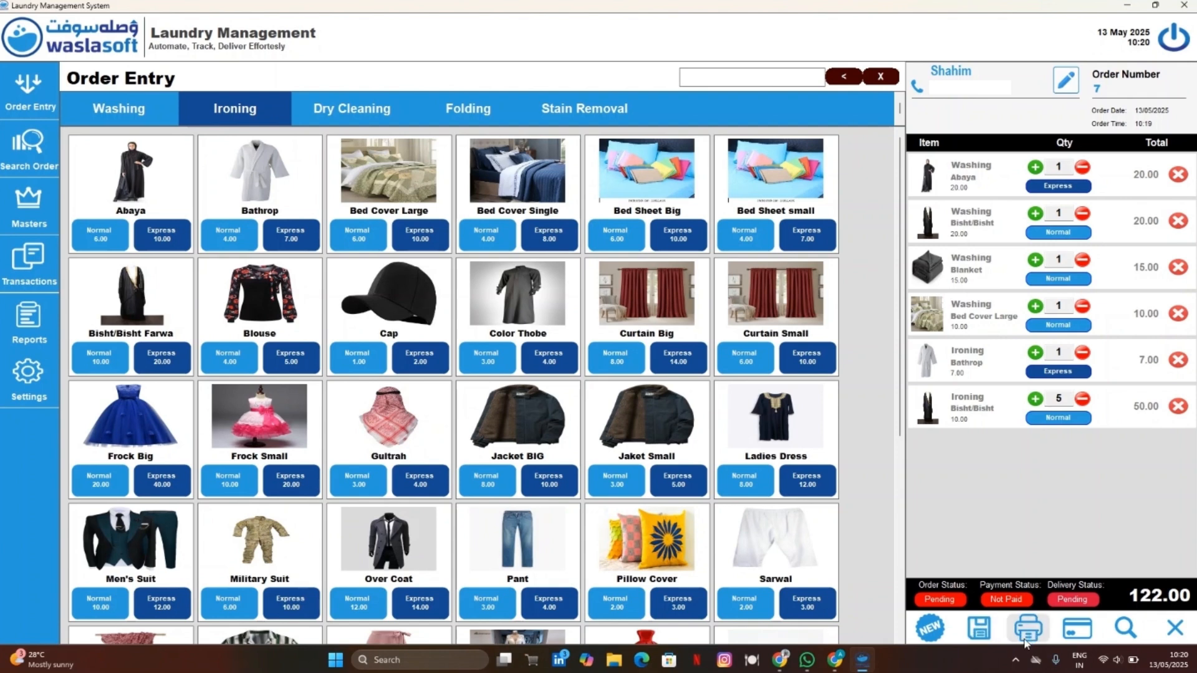
Record a cash payment of 125 for the order and confirm it.
{"action": "left_click", "coordinate": [1065, 642]}
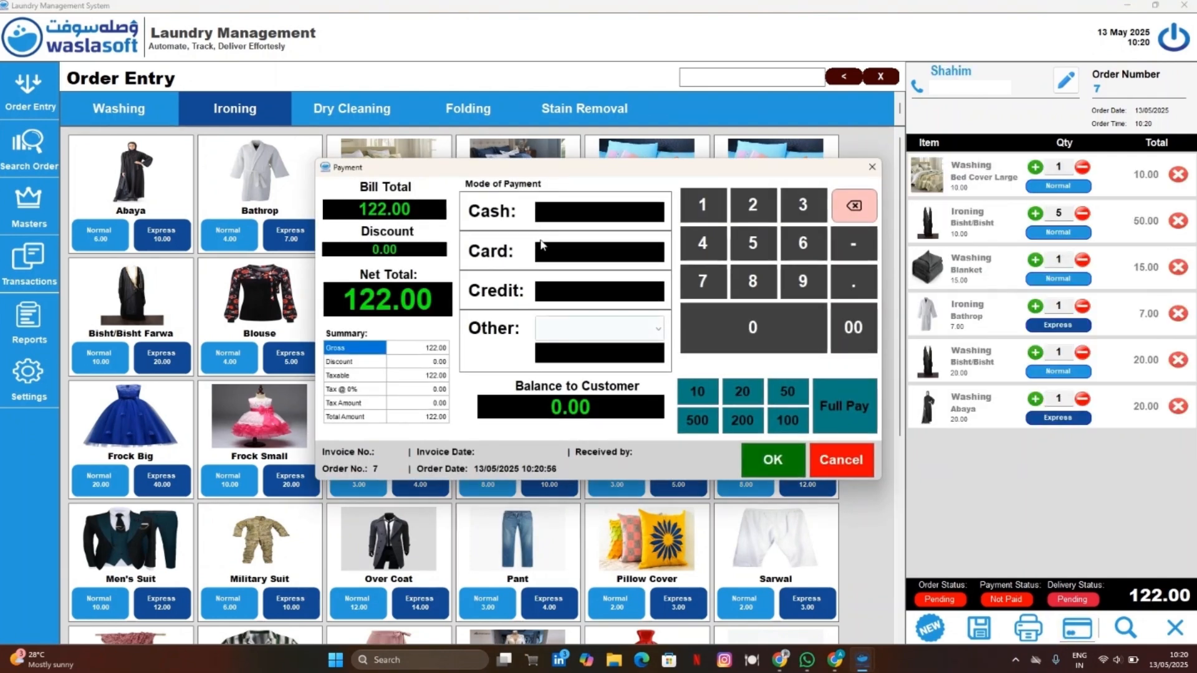
{"action": "left_click", "coordinate": [655, 327]}
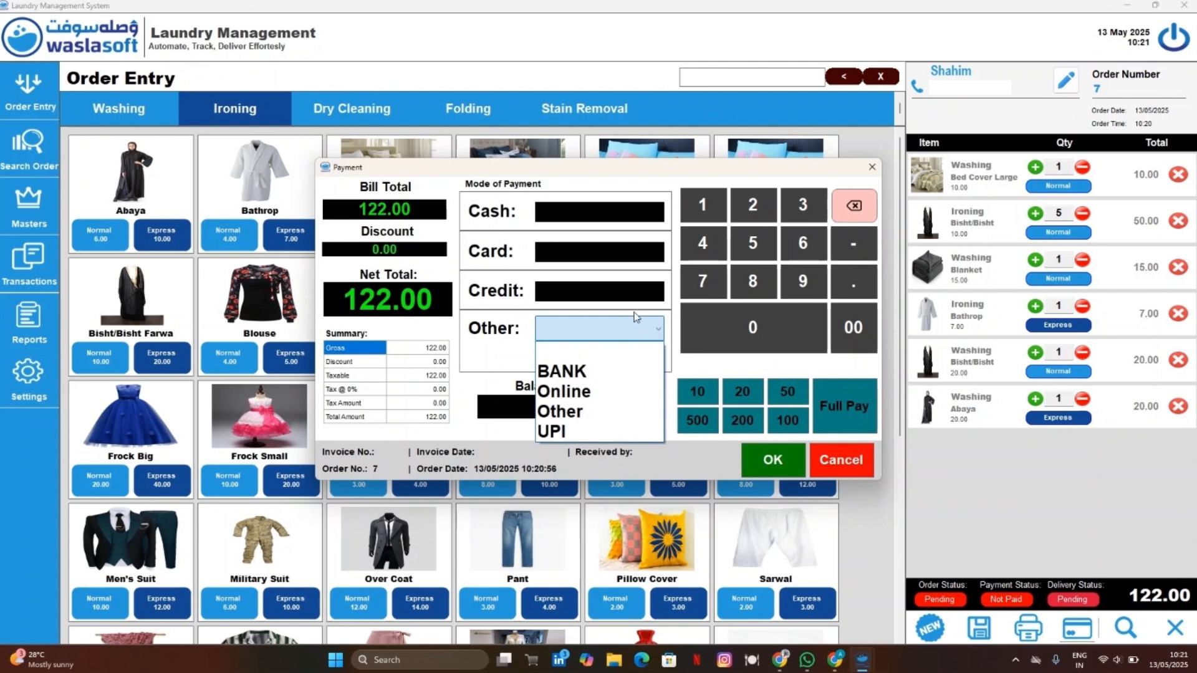
{"action": "left_click", "coordinate": [598, 211]}
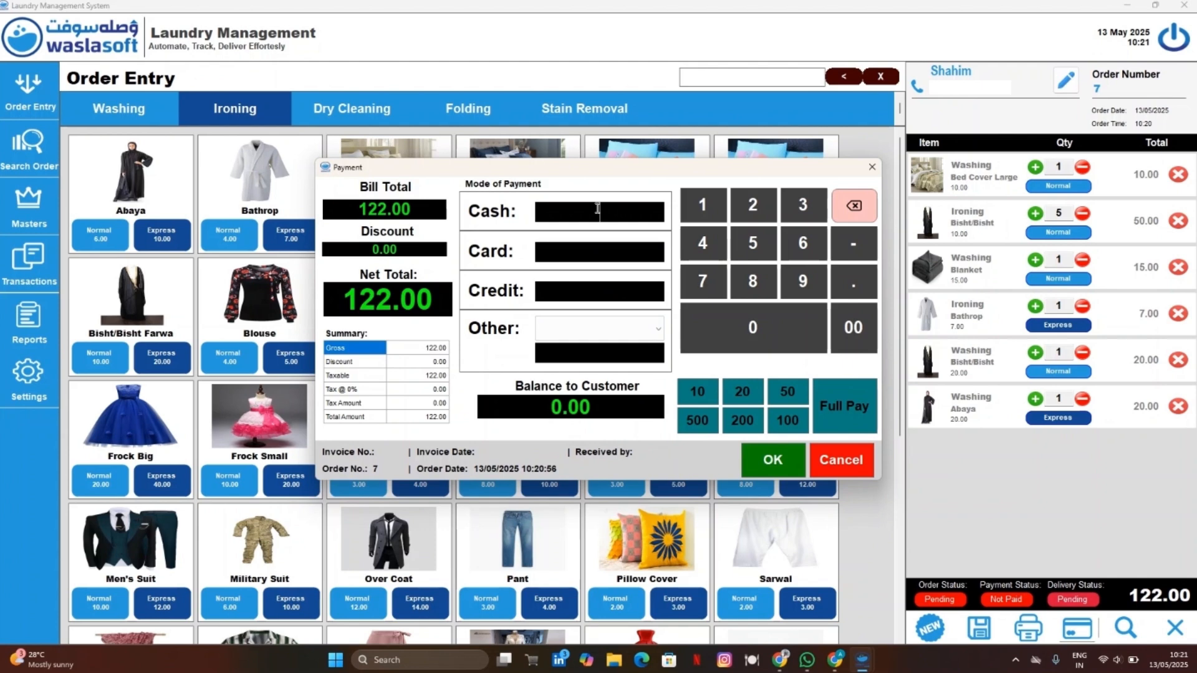
{"action": "type", "text": "125"}
{"action": "left_click", "coordinate": [789, 460]}
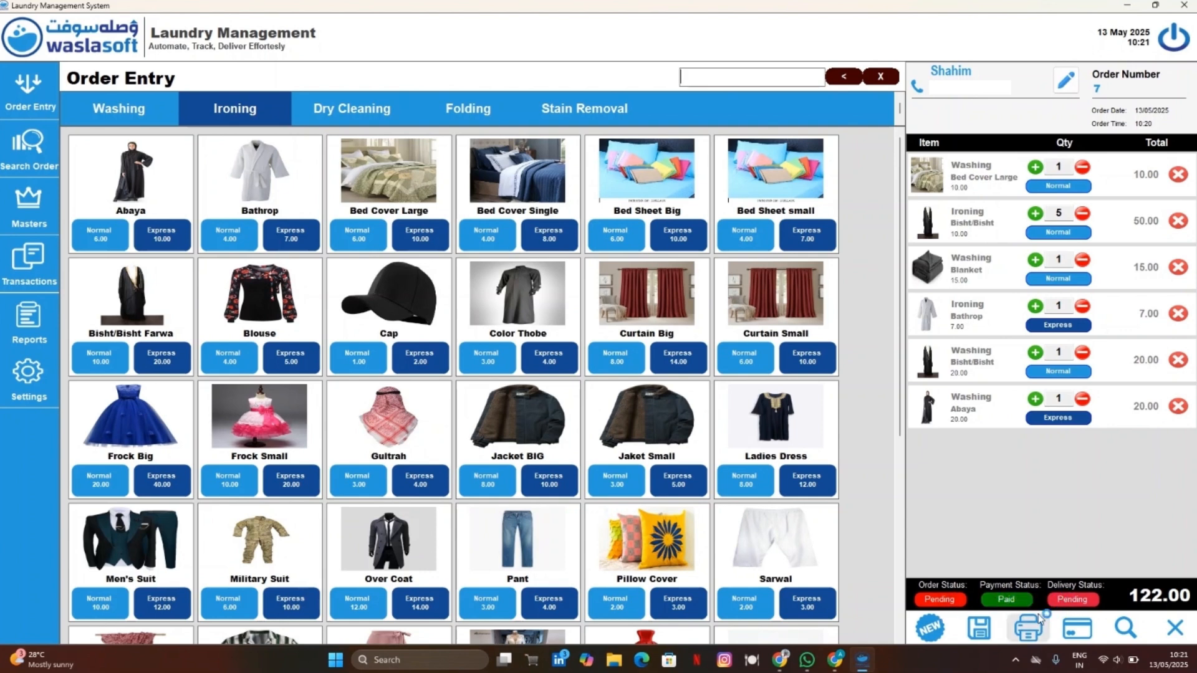
Set the order status to Finished and the delivery status to Delivered.
{"action": "left_click", "coordinate": [939, 599]}
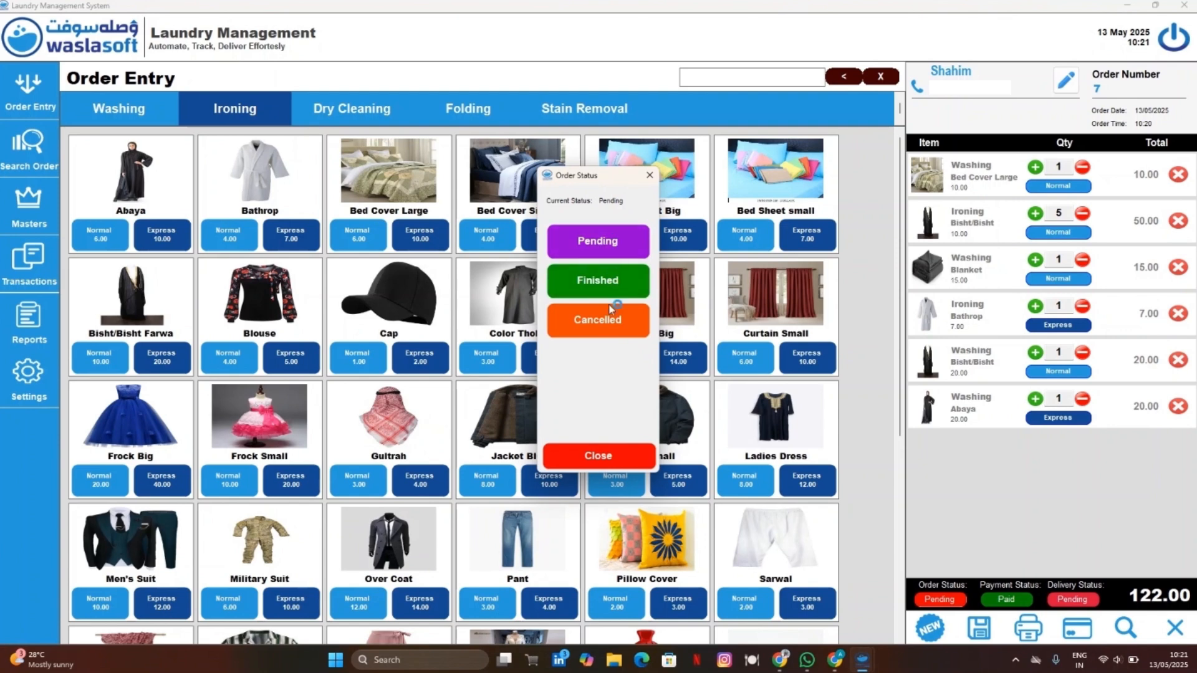
{"action": "left_click", "coordinate": [616, 290]}
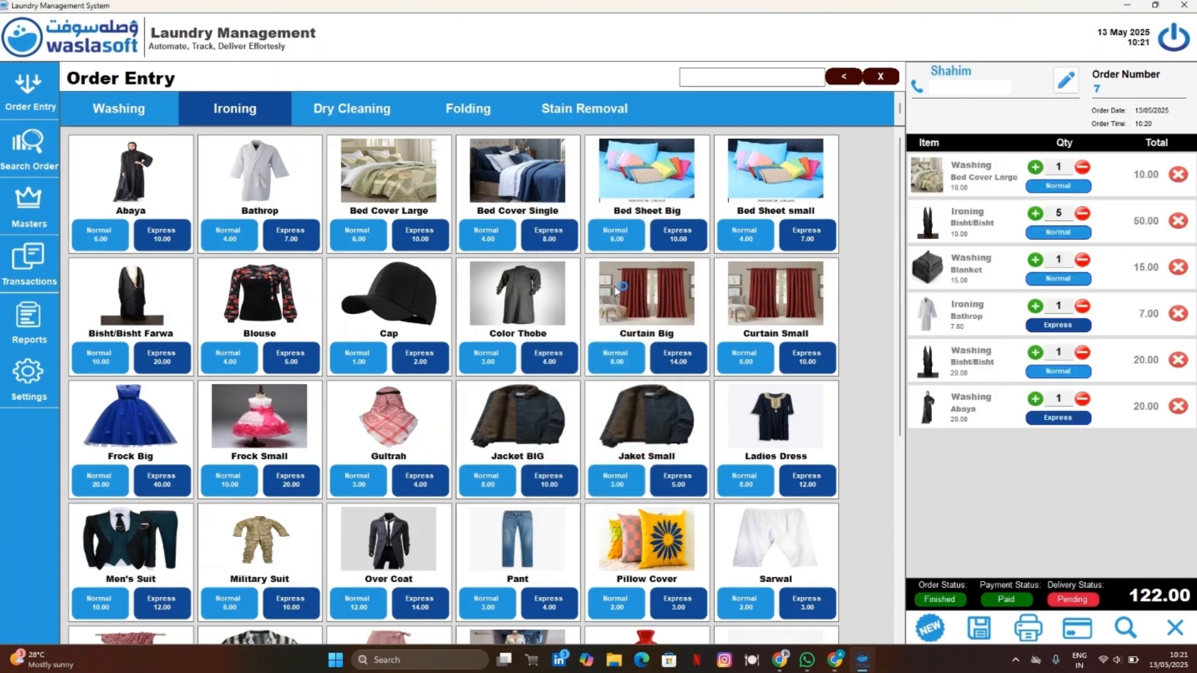
{"action": "left_click", "coordinate": [1072, 599]}
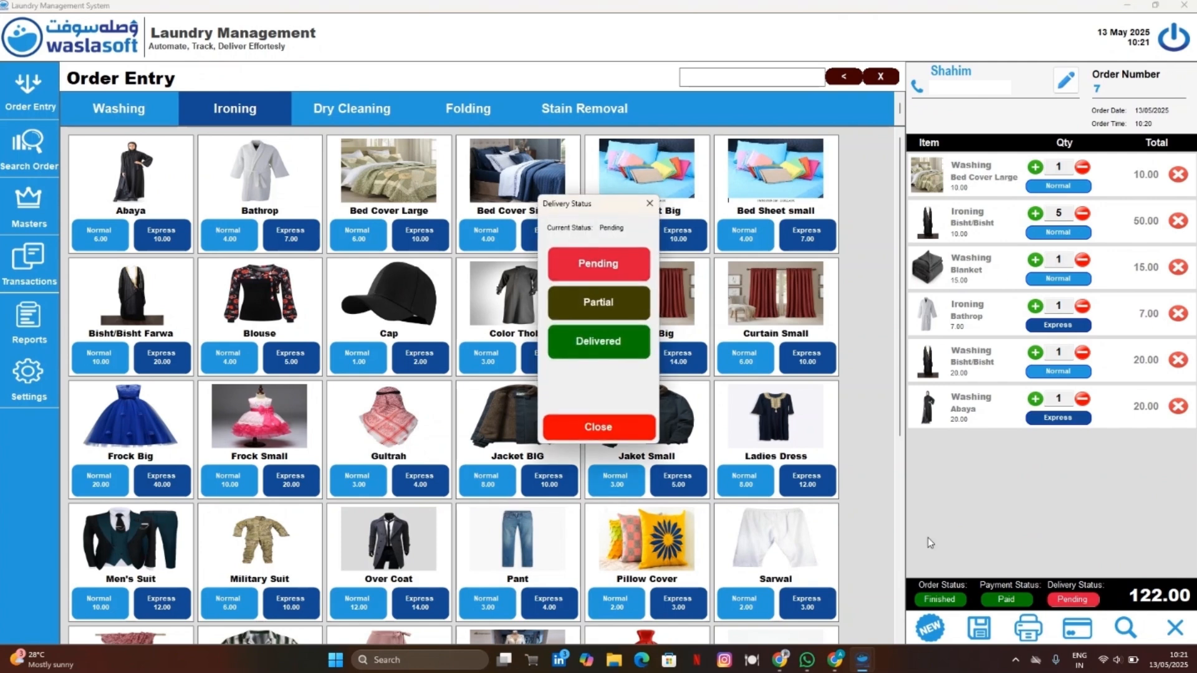
{"action": "left_click", "coordinate": [605, 342]}
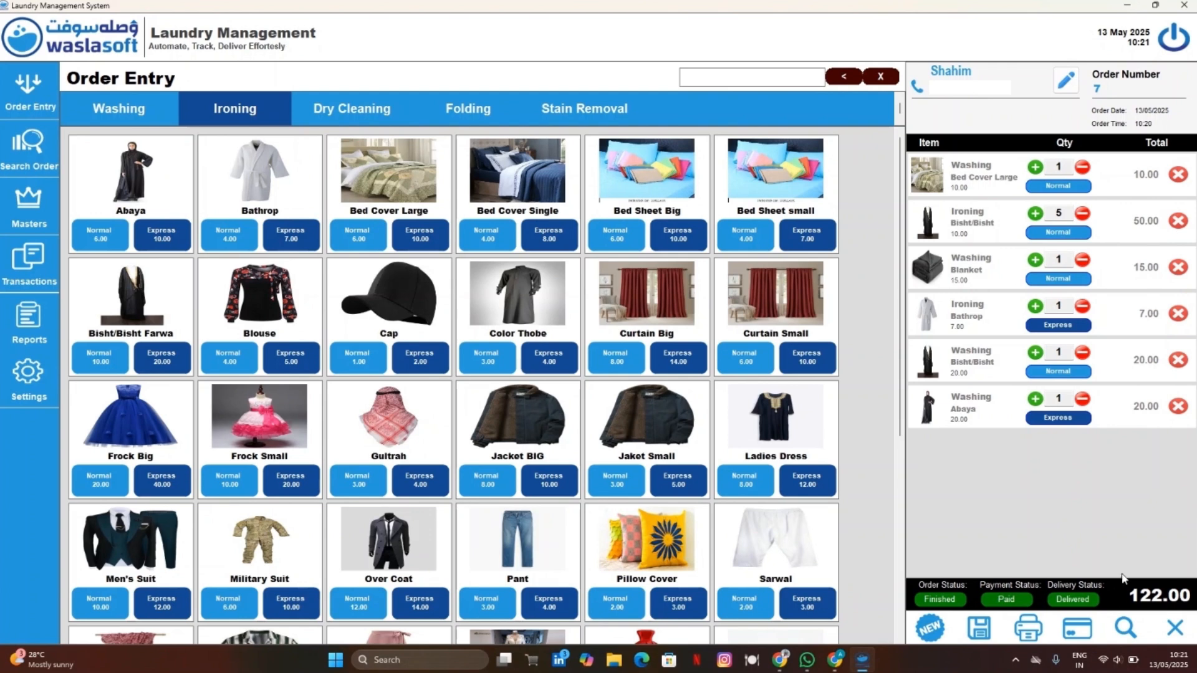
Open the order list and set its start date to 11/05/2025.
{"action": "left_click", "coordinate": [1117, 641]}
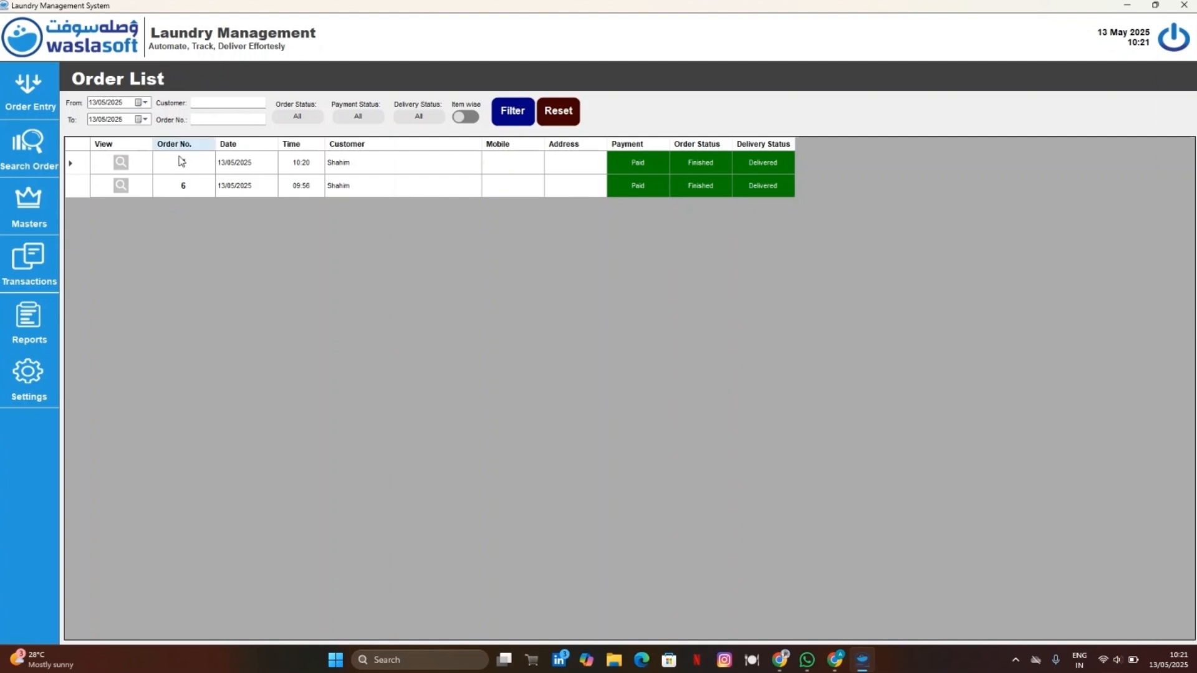
{"action": "left_click", "coordinate": [141, 102]}
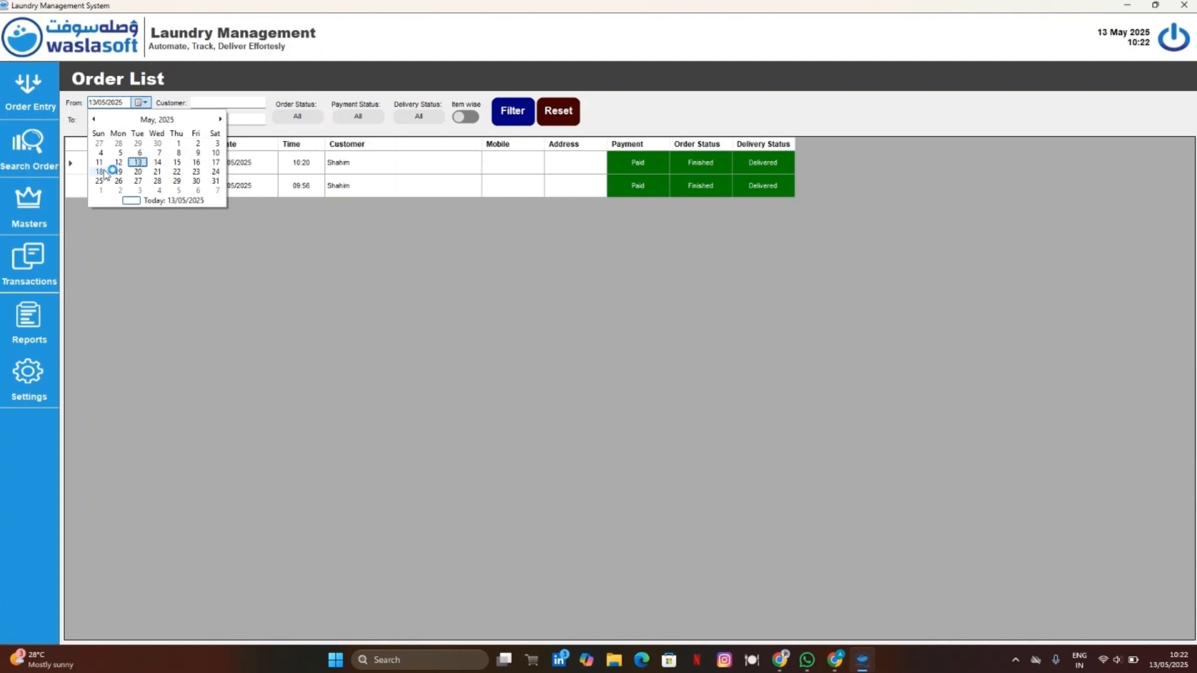
{"action": "left_click", "coordinate": [99, 162]}
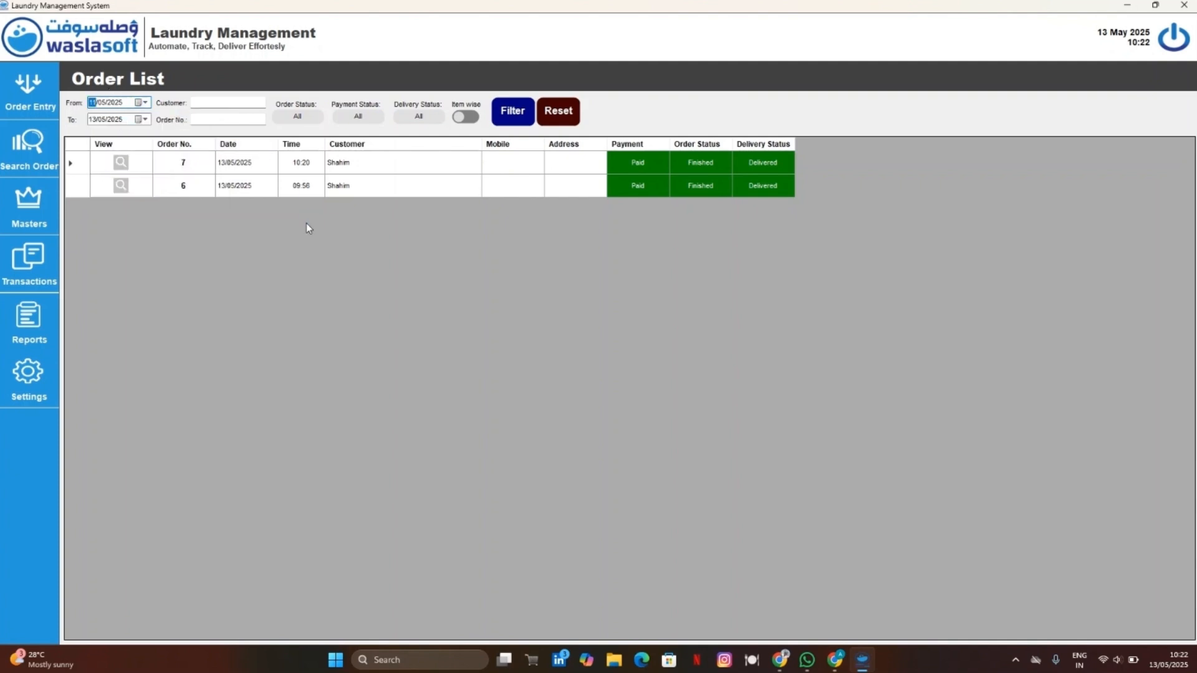
View the customer filter and the order status filter options, closing both without applying a filter.
{"action": "left_click", "coordinate": [230, 101]}
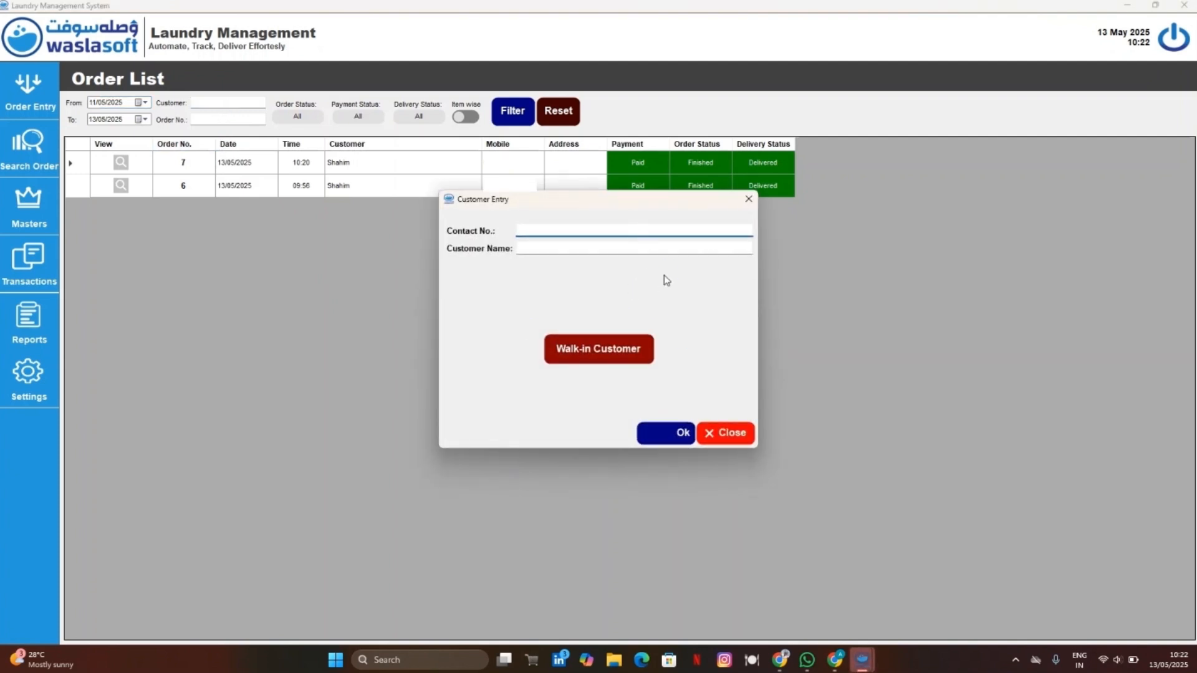
{"action": "left_click", "coordinate": [747, 200]}
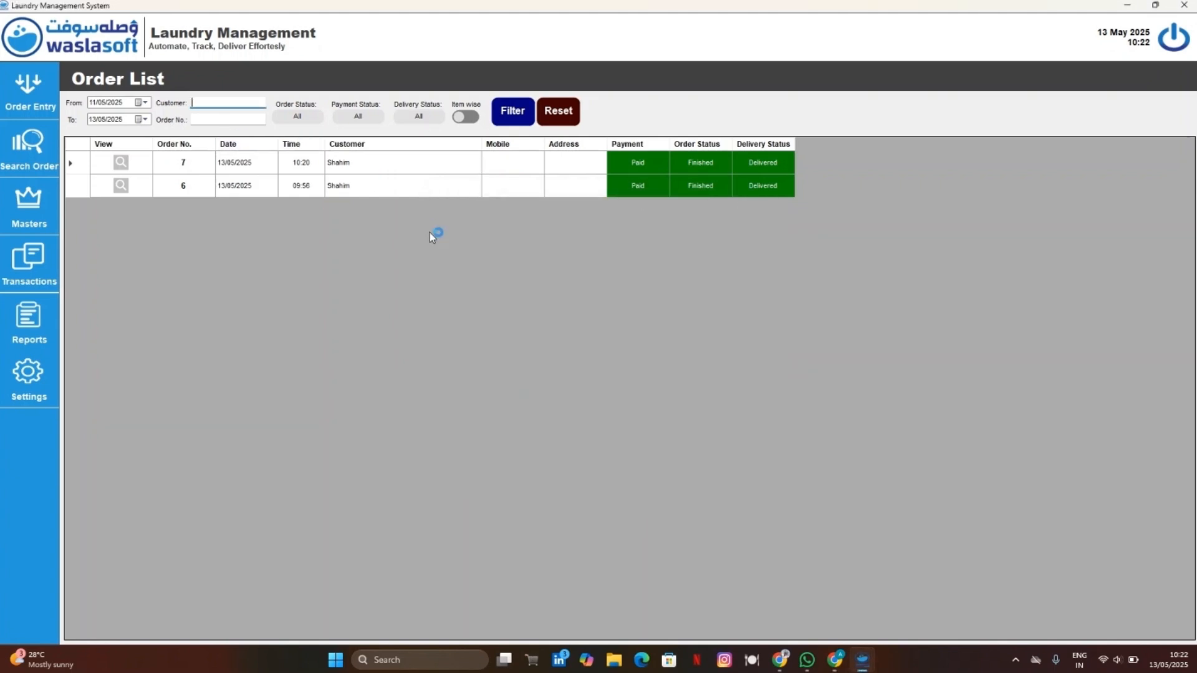
{"action": "left_click", "coordinate": [310, 114]}
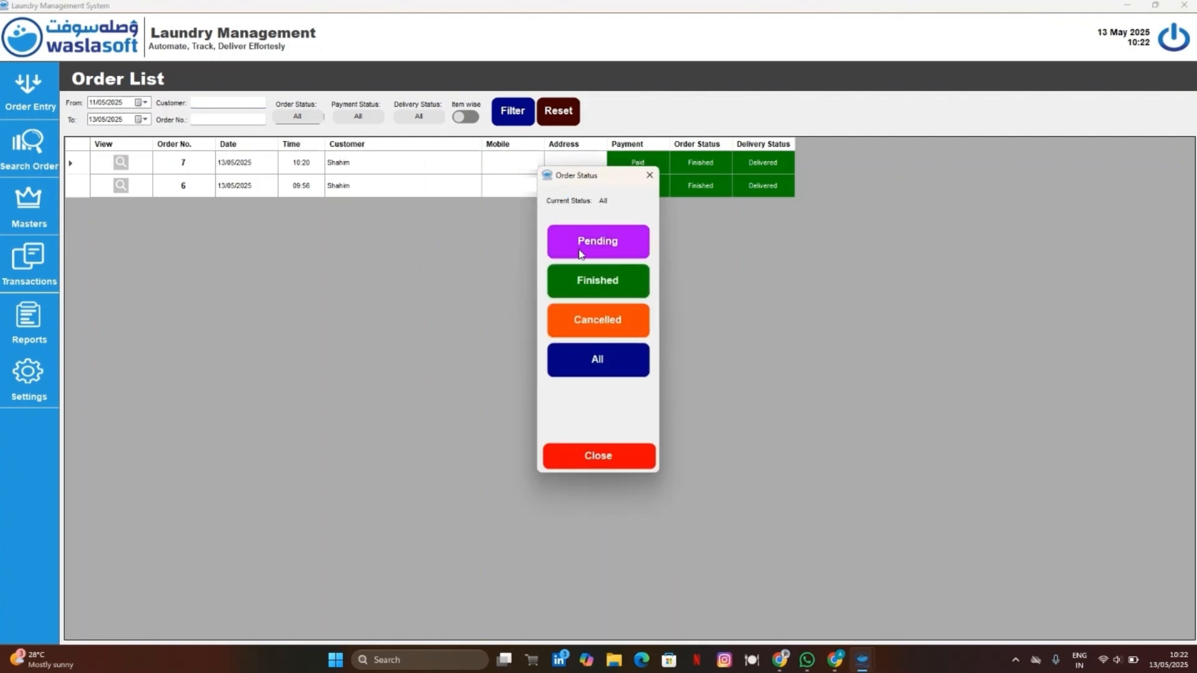
{"action": "left_click", "coordinate": [581, 250]}
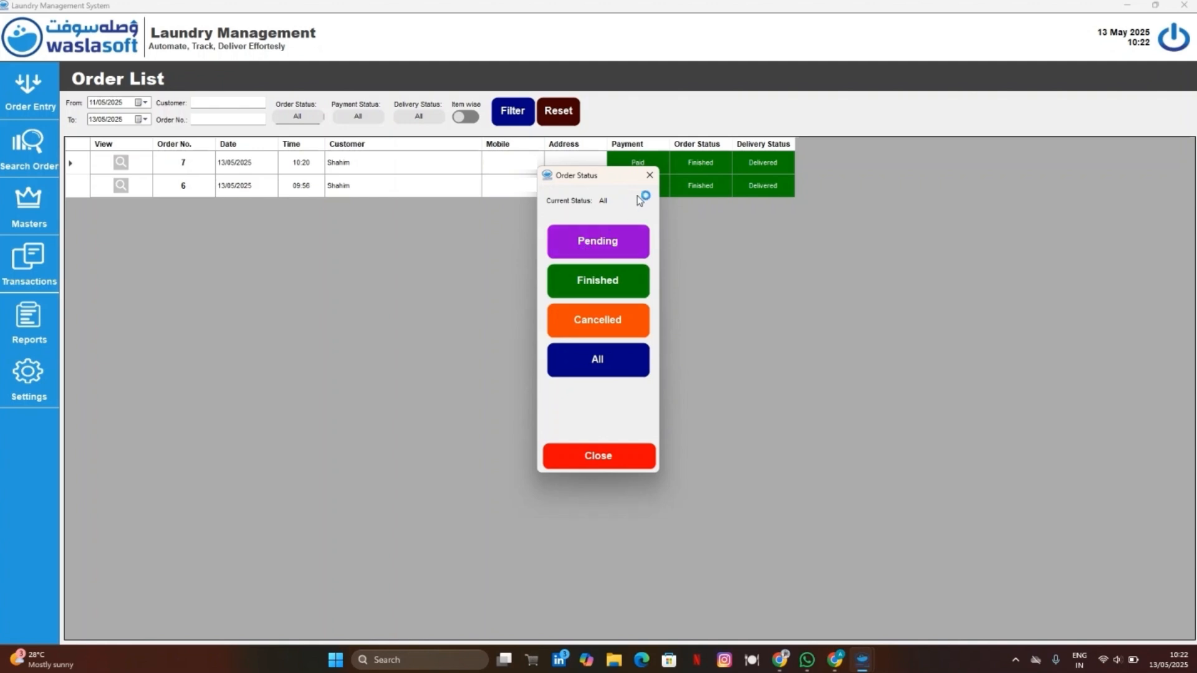
{"action": "left_click", "coordinate": [650, 176]}
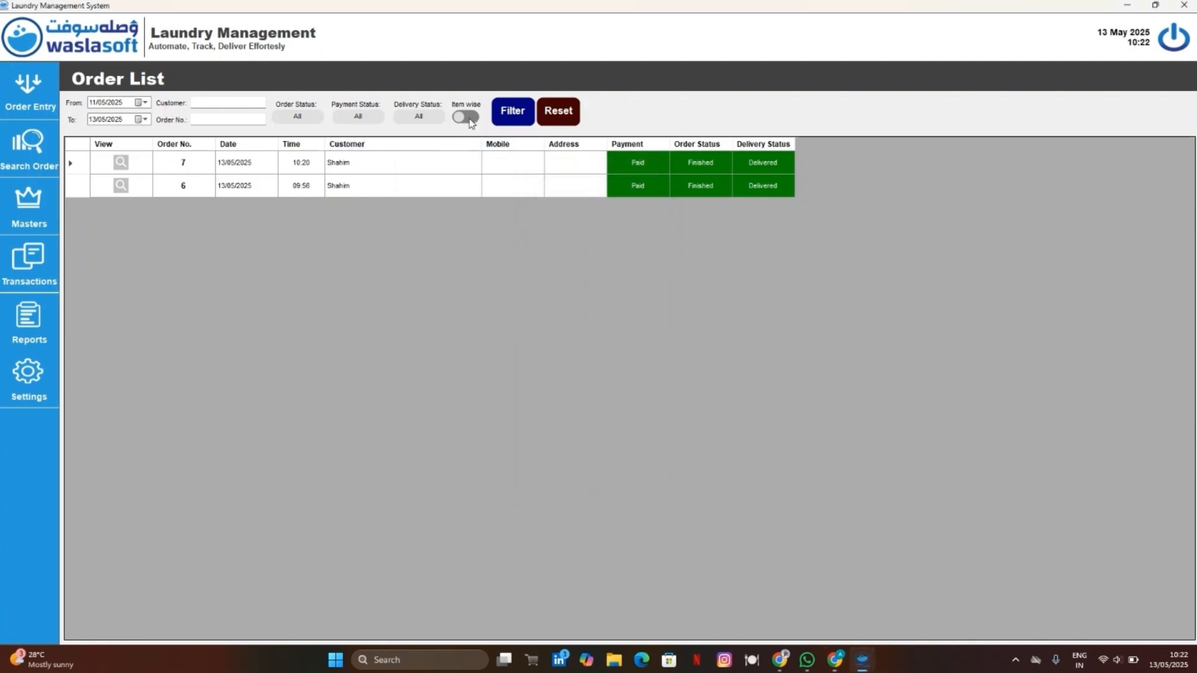
Switch the order list to the item-wise view.
{"action": "left_click", "coordinate": [592, 163]}
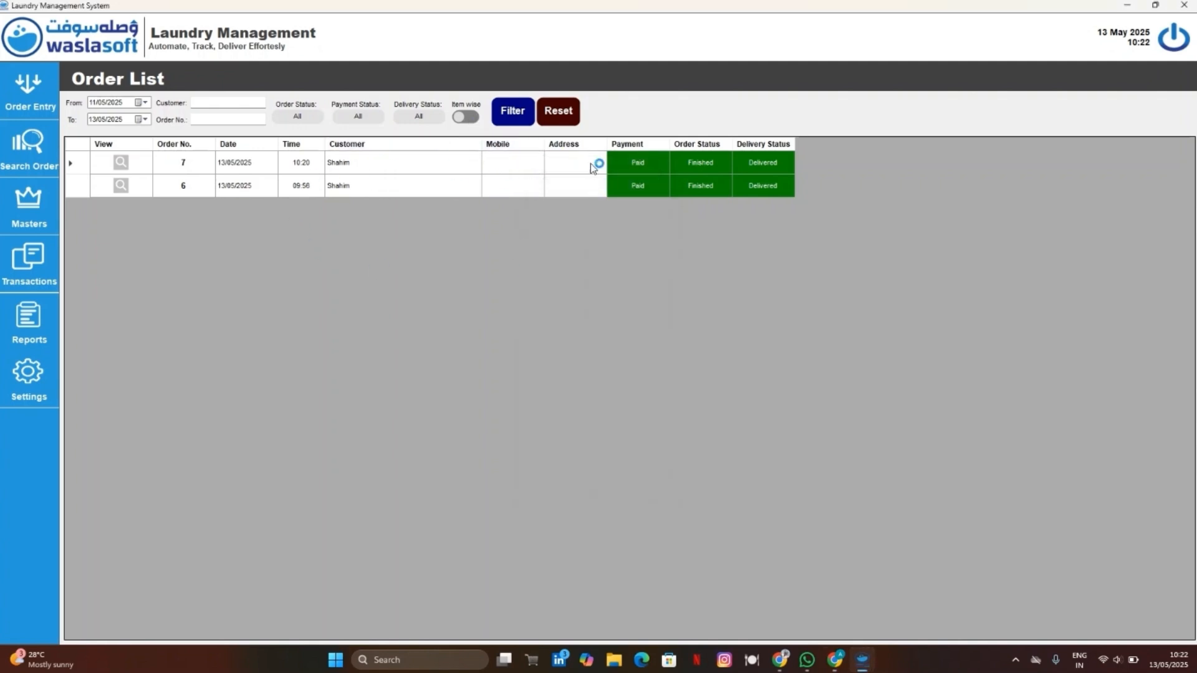
{"action": "left_click", "coordinate": [466, 117]}
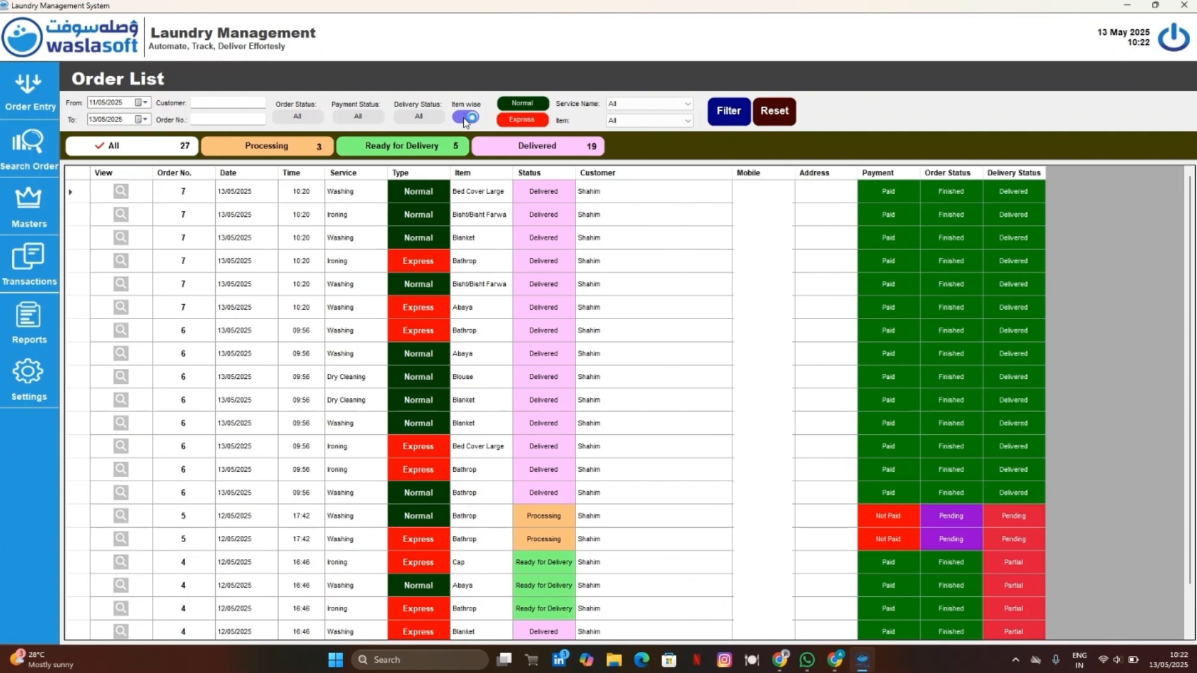
Look over the item-wise order rows and switch the order list back from the item-wise view.
{"action": "scroll", "coordinate": [410, 432], "scroll_direction": "down", "scroll_amount": 2}
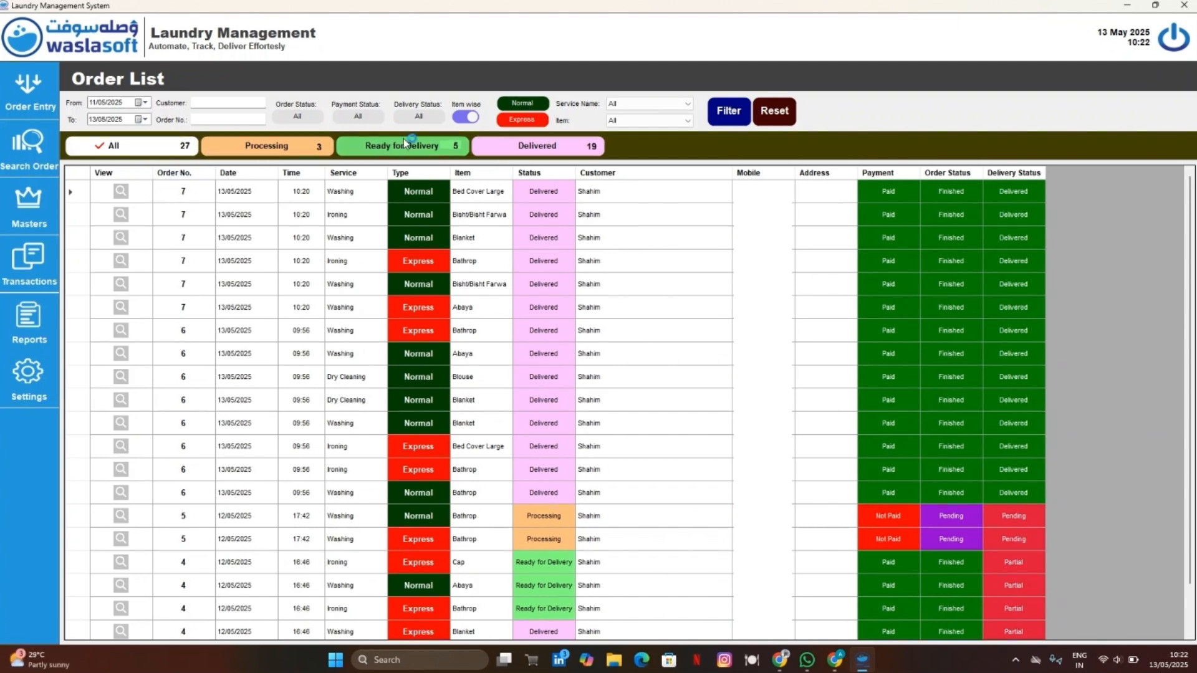
{"action": "left_click", "coordinate": [549, 153]}
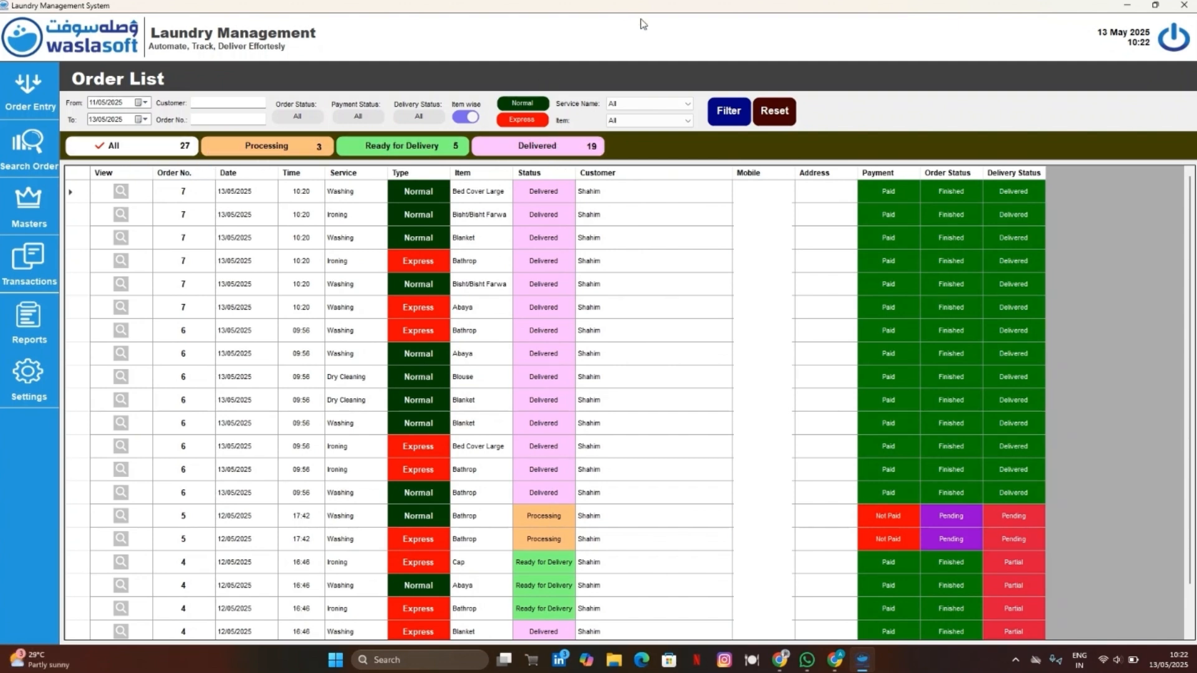
{"action": "left_click", "coordinate": [773, 106]}
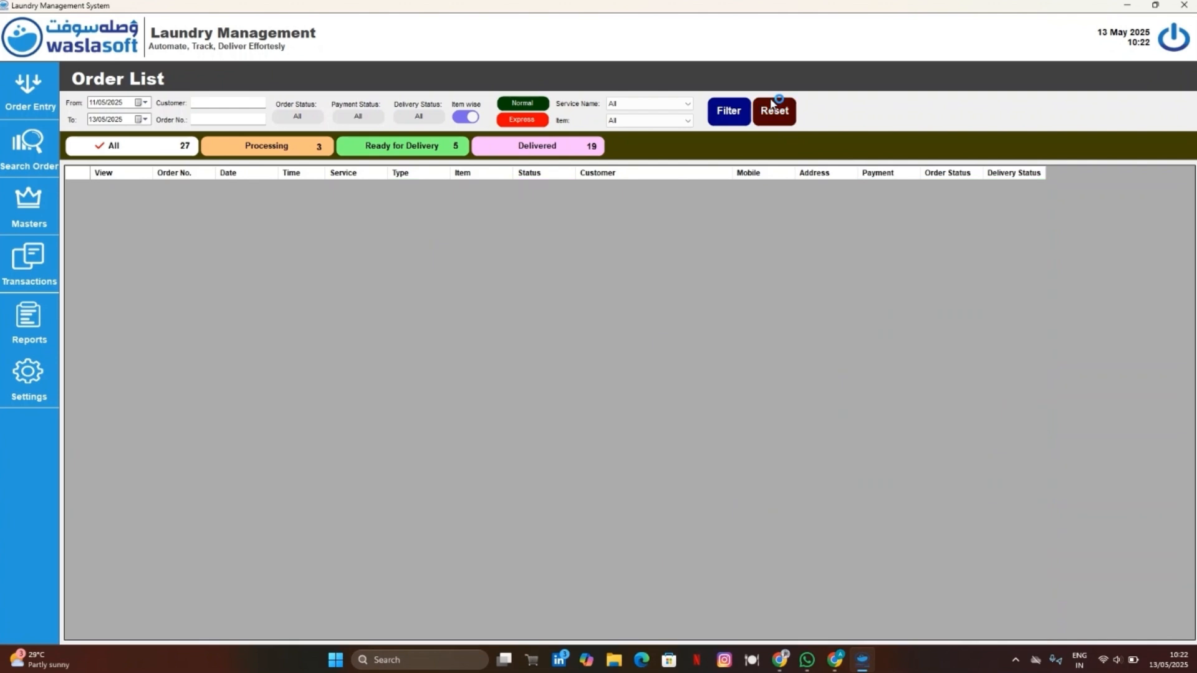
{"action": "left_click", "coordinate": [465, 117]}
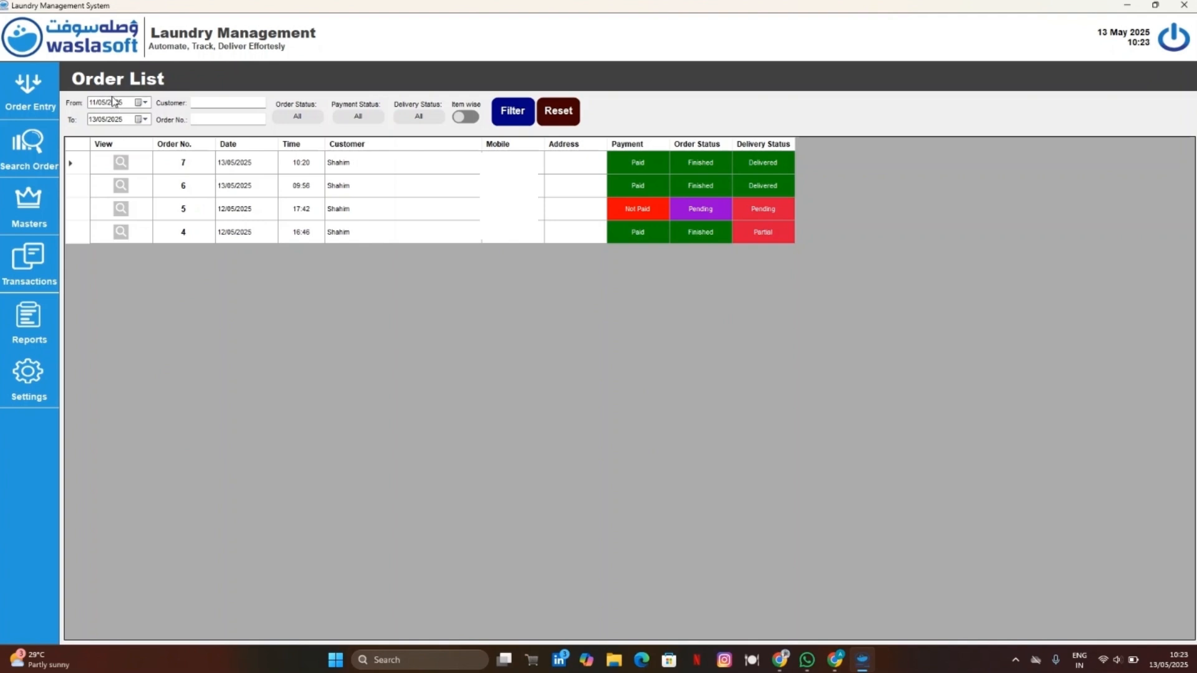
View the list of services in the master data and close it.
{"action": "left_click", "coordinate": [39, 218]}
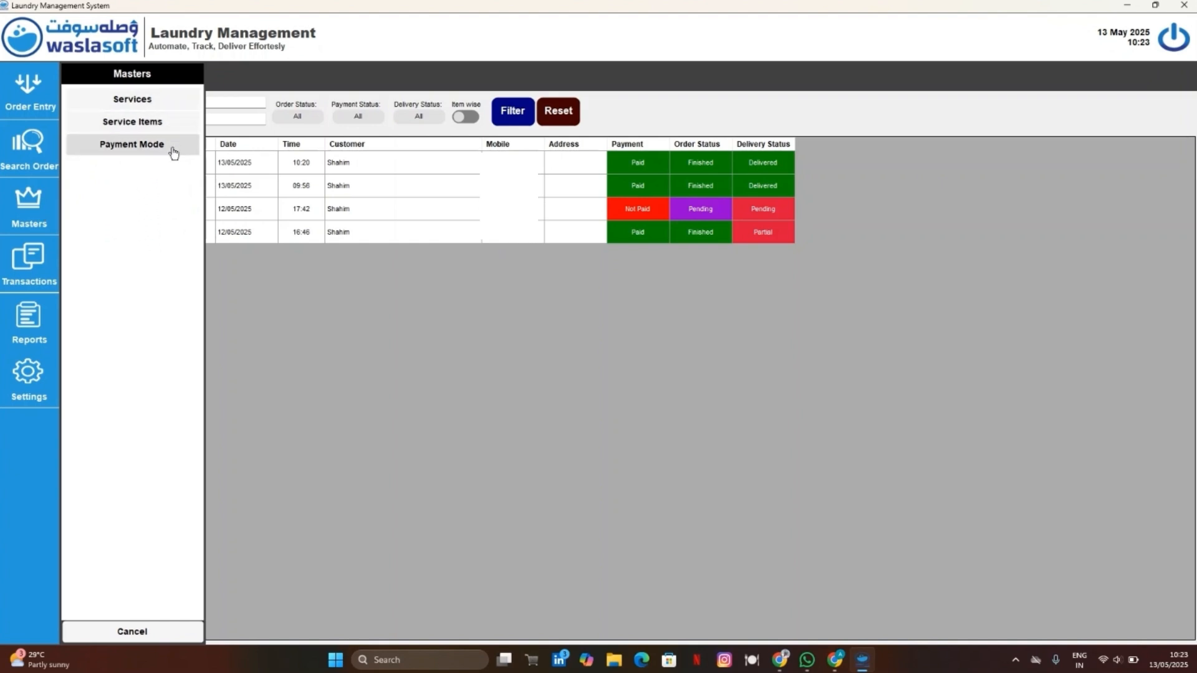
{"action": "left_click", "coordinate": [175, 99]}
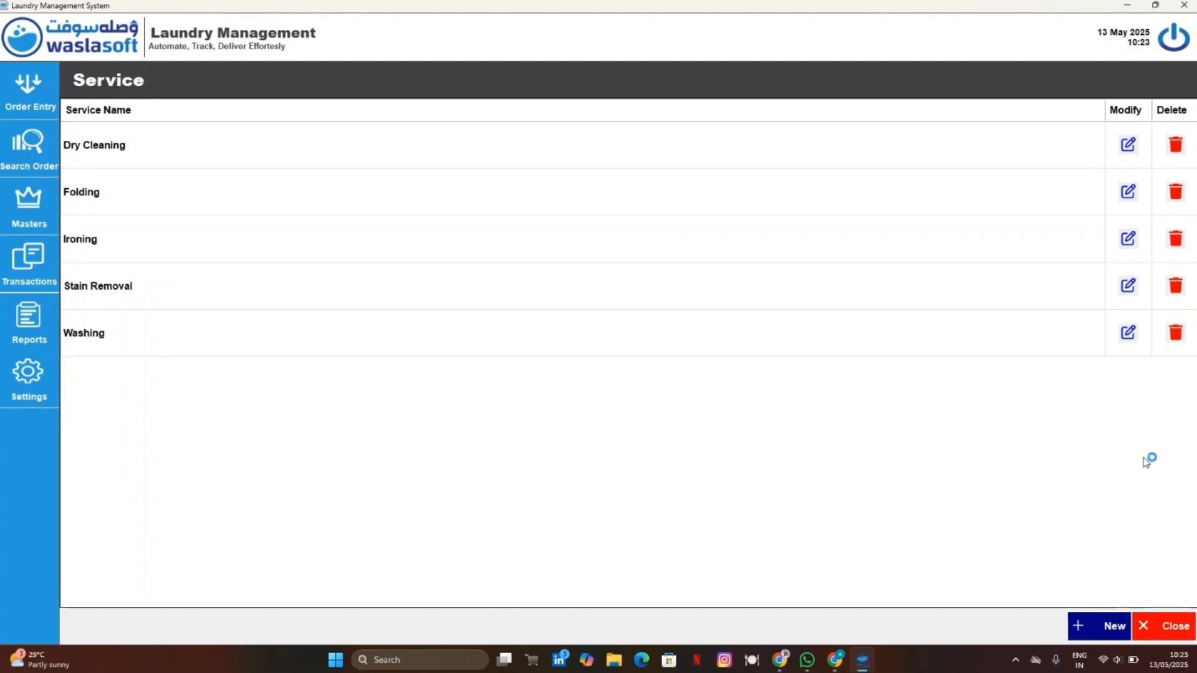
{"action": "left_click", "coordinate": [1159, 633]}
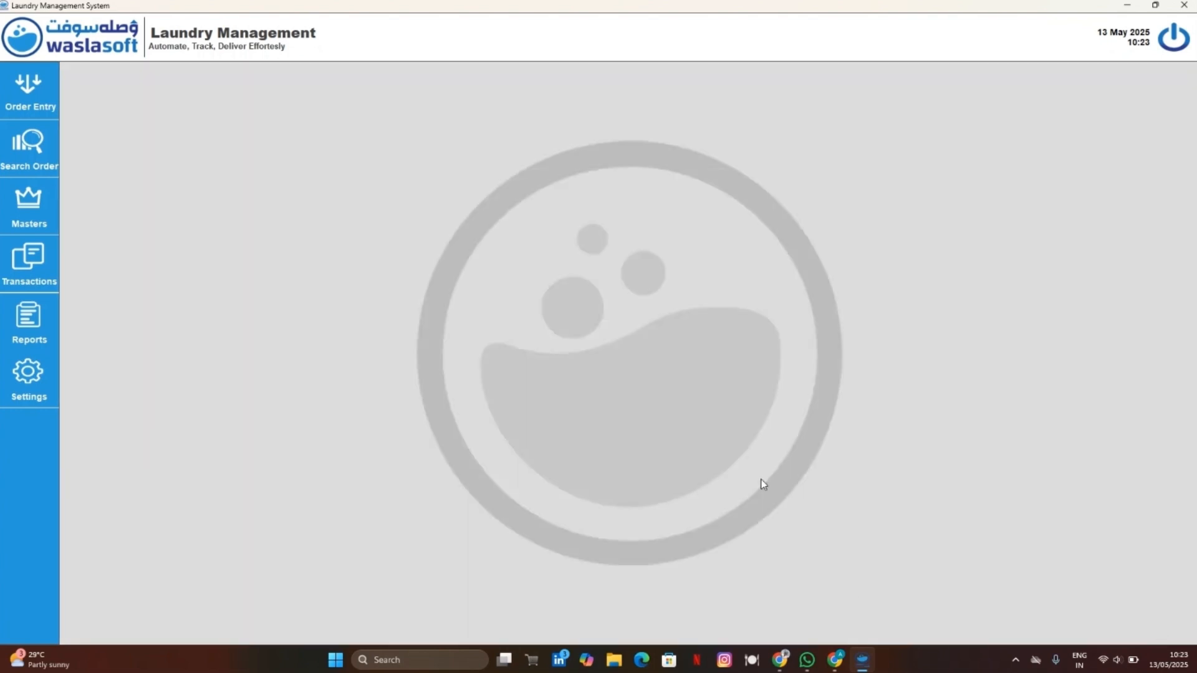
Open the service items master and look through the whole list of items and their groups.
{"action": "left_click", "coordinate": [12, 224]}
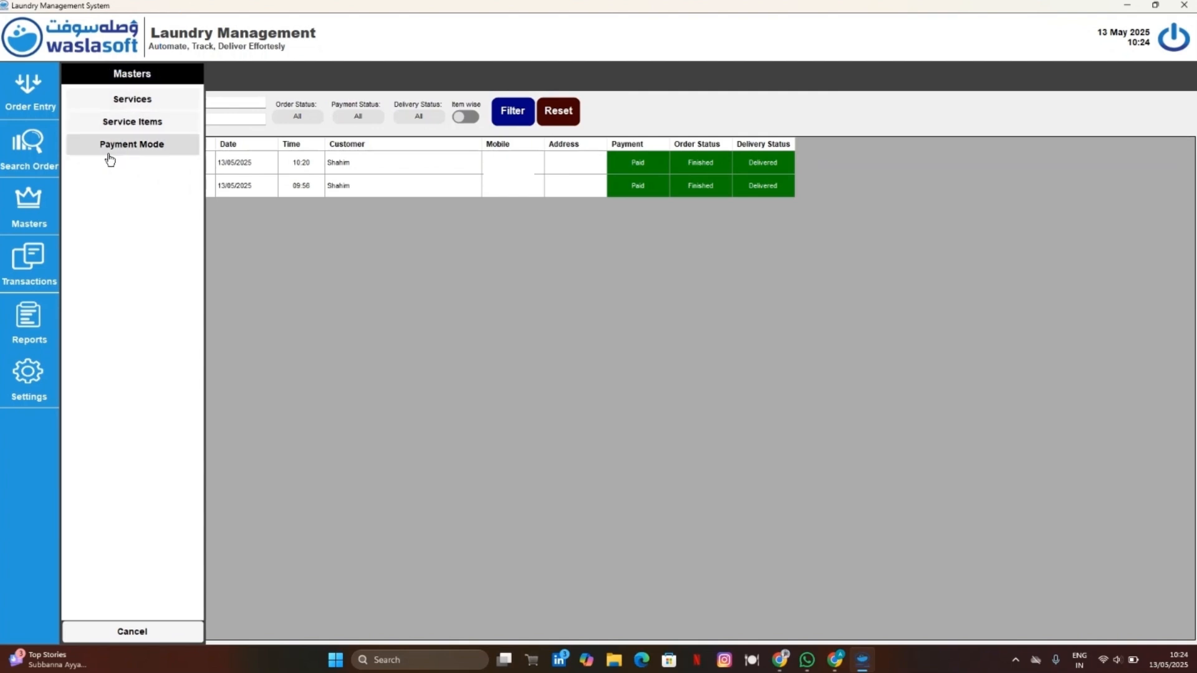
{"action": "left_click", "coordinate": [139, 123]}
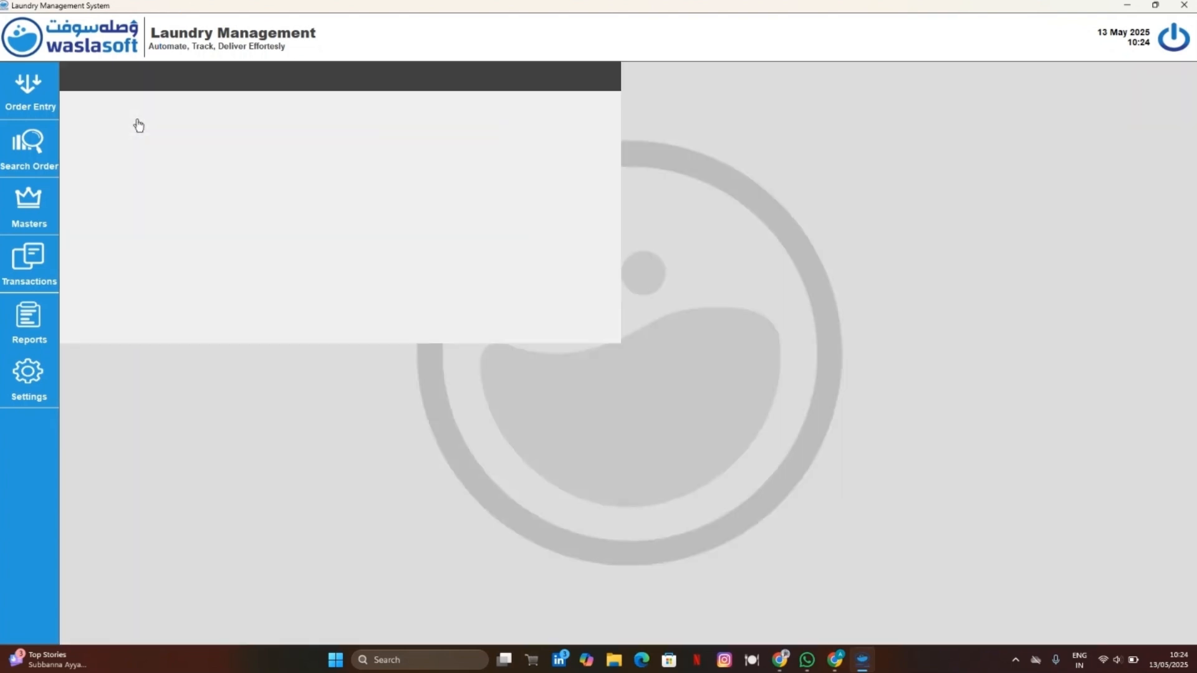
{"action": "scroll", "coordinate": [274, 345], "scroll_direction": "down", "scroll_amount": 8}
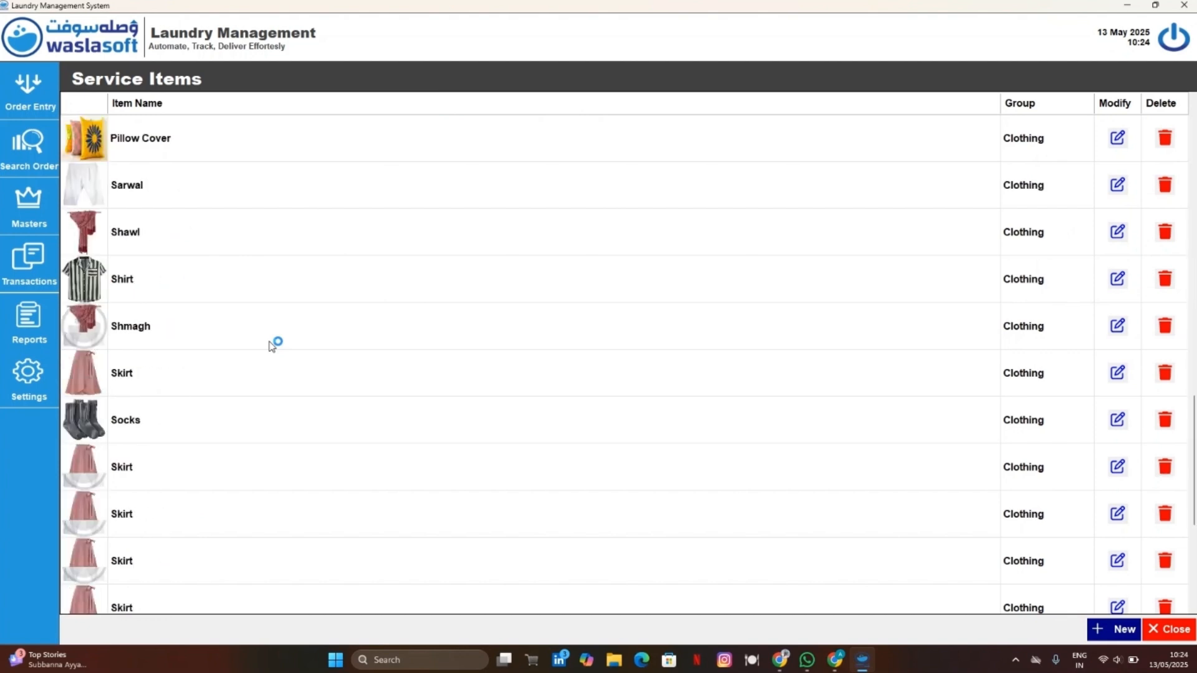
{"action": "scroll", "coordinate": [272, 344], "scroll_direction": "down", "scroll_amount": 5}
{"action": "scroll", "coordinate": [271, 346], "scroll_direction": "up", "scroll_amount": 12}
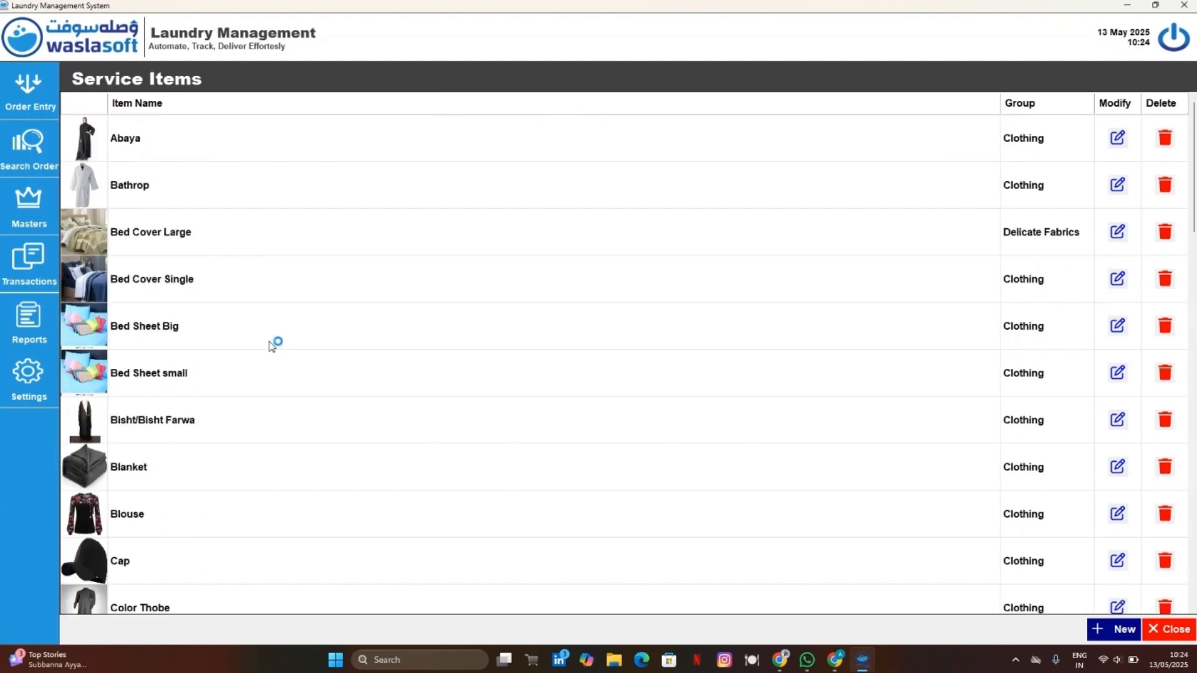
{"action": "scroll", "coordinate": [273, 346], "scroll_direction": "down", "scroll_amount": 12}
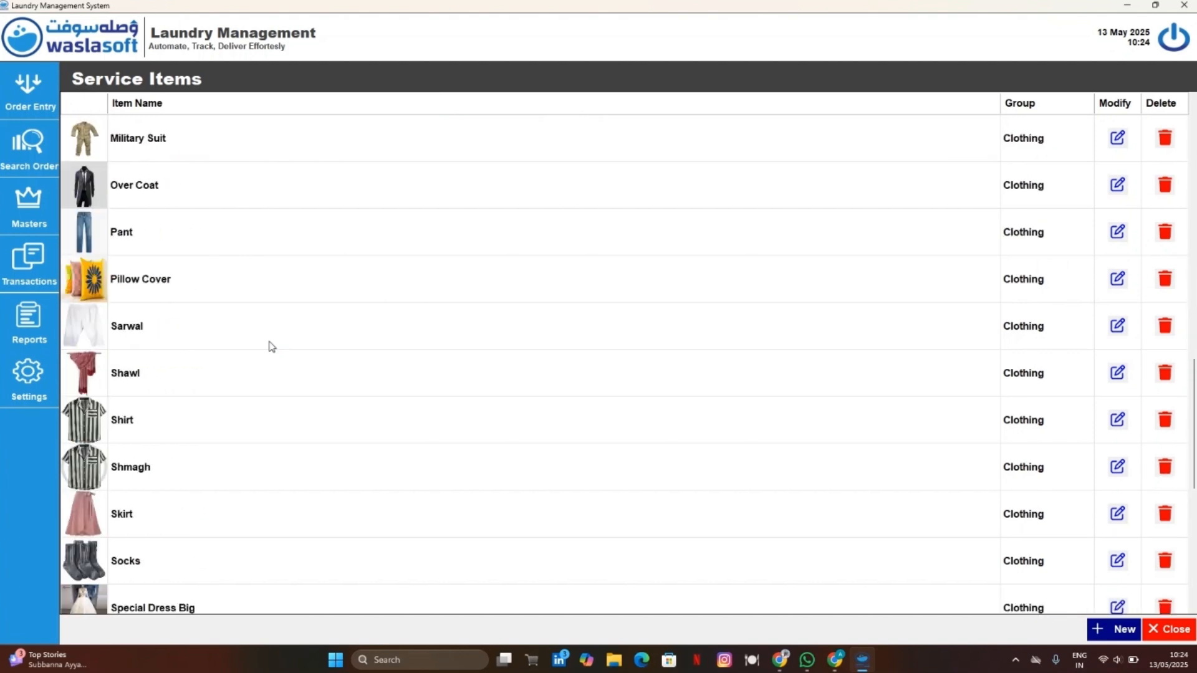
{"action": "scroll", "coordinate": [272, 346], "scroll_direction": "up", "scroll_amount": 12}
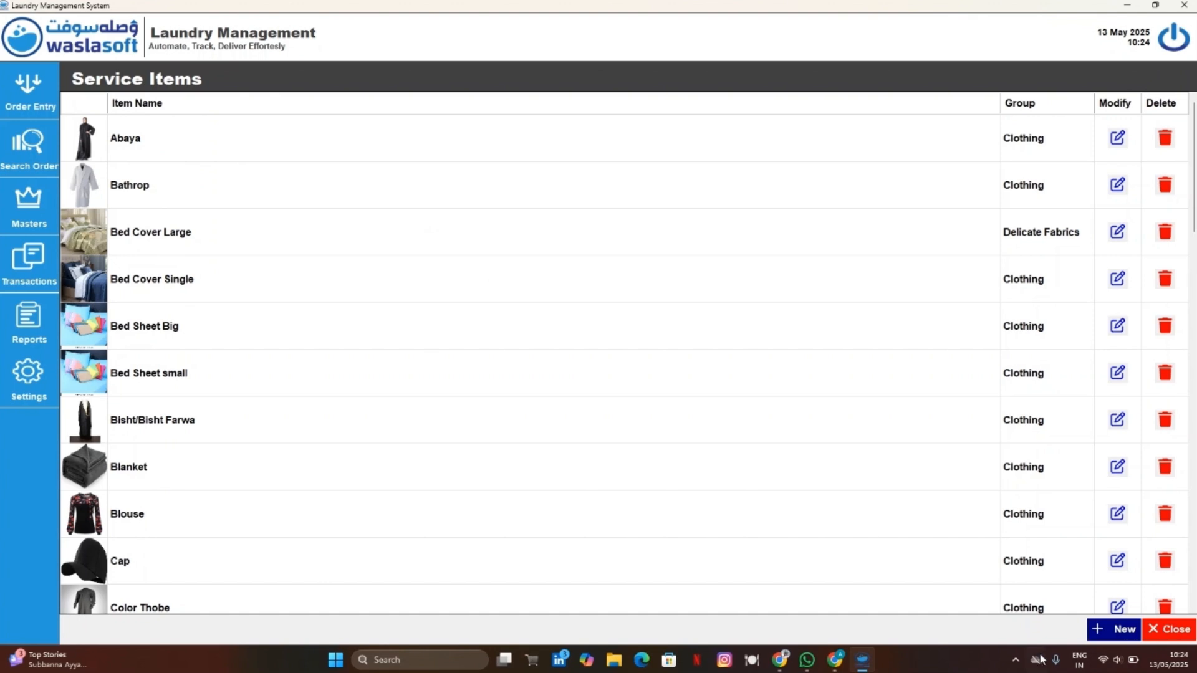
View the entry form for a new service item, including its group field, and close it without saving.
{"action": "left_click", "coordinate": [1124, 631]}
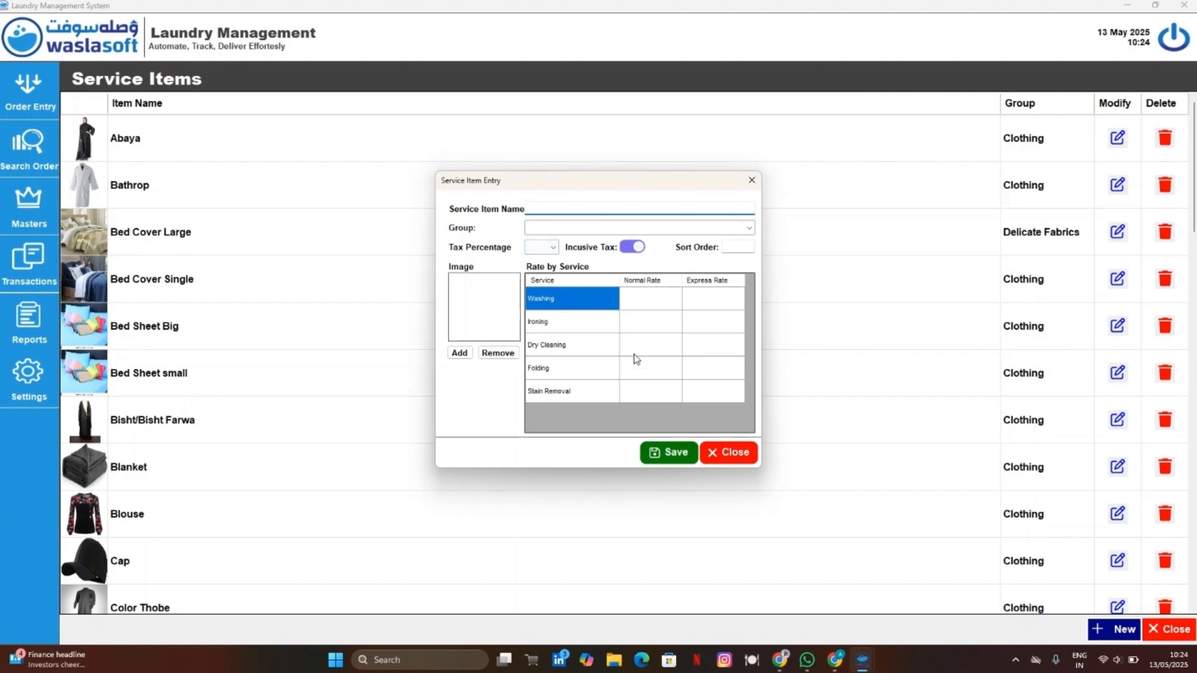
{"action": "left_click", "coordinate": [582, 228]}
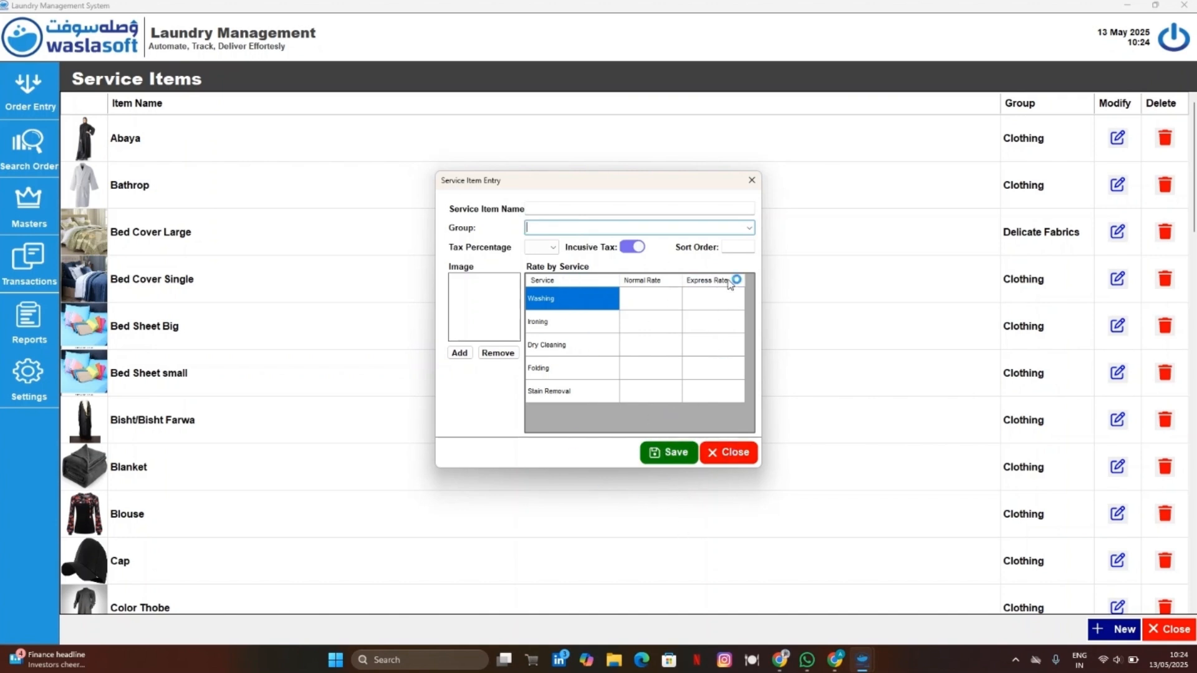
{"action": "left_click", "coordinate": [726, 455]}
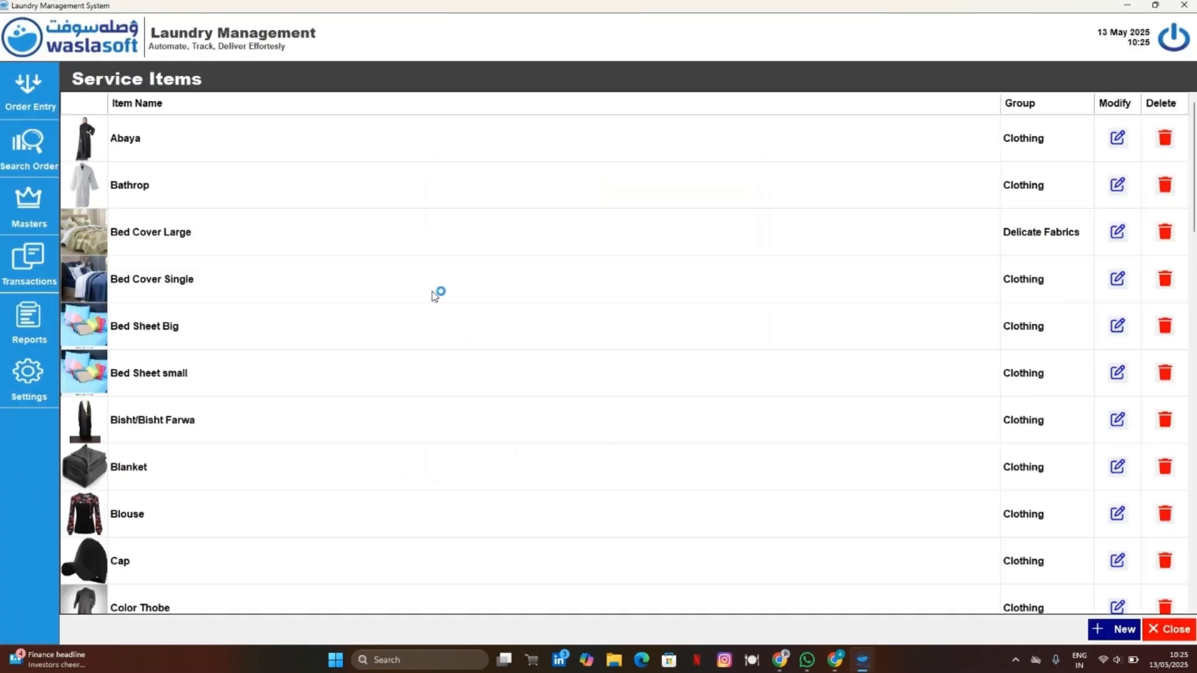
View the list of payment modes in the master data and open the credit receipts.
{"action": "left_click", "coordinate": [21, 210]}
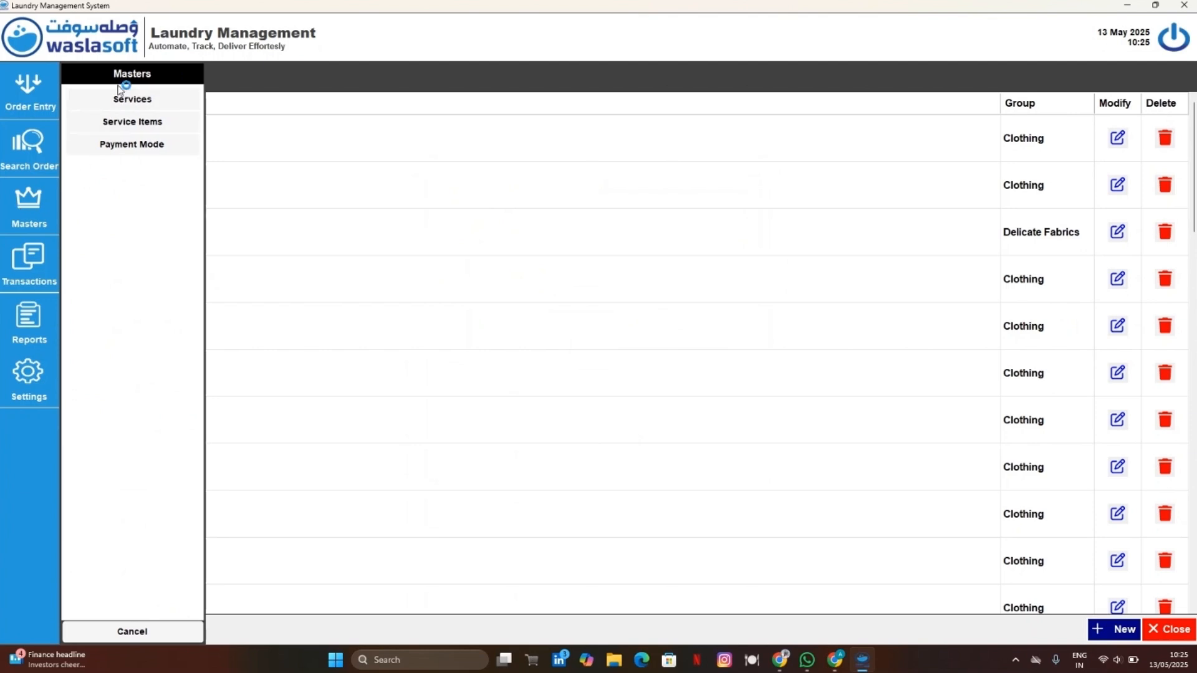
{"action": "left_click", "coordinate": [157, 144]}
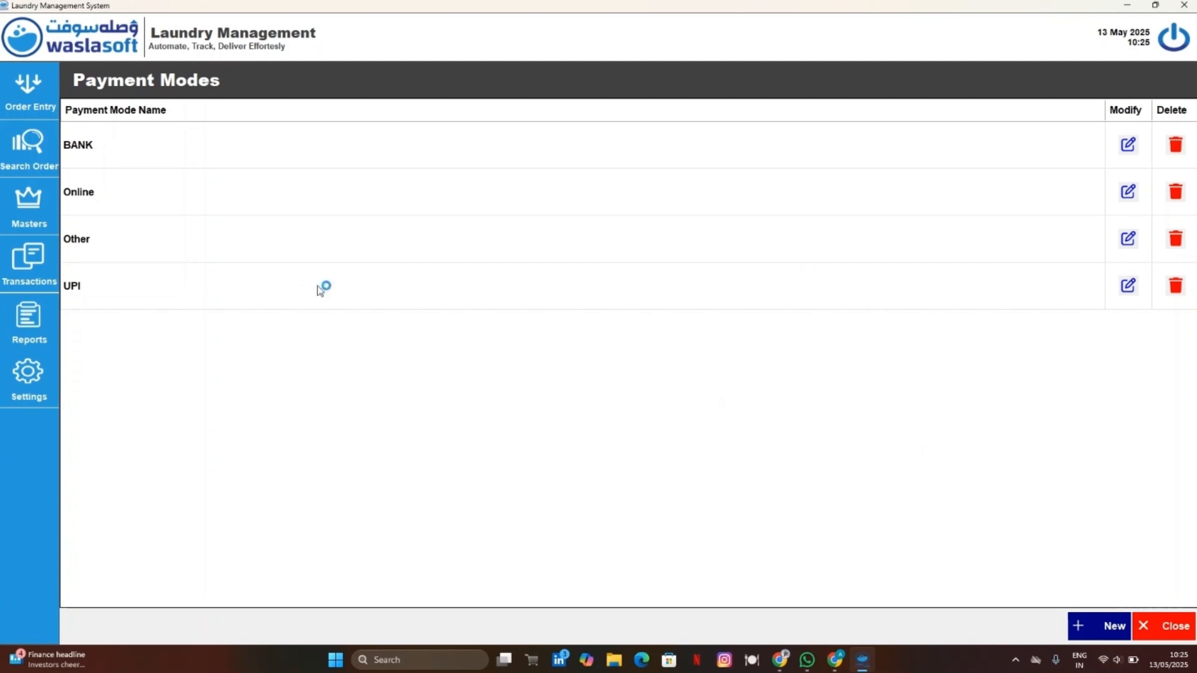
{"action": "left_click", "coordinate": [35, 264]}
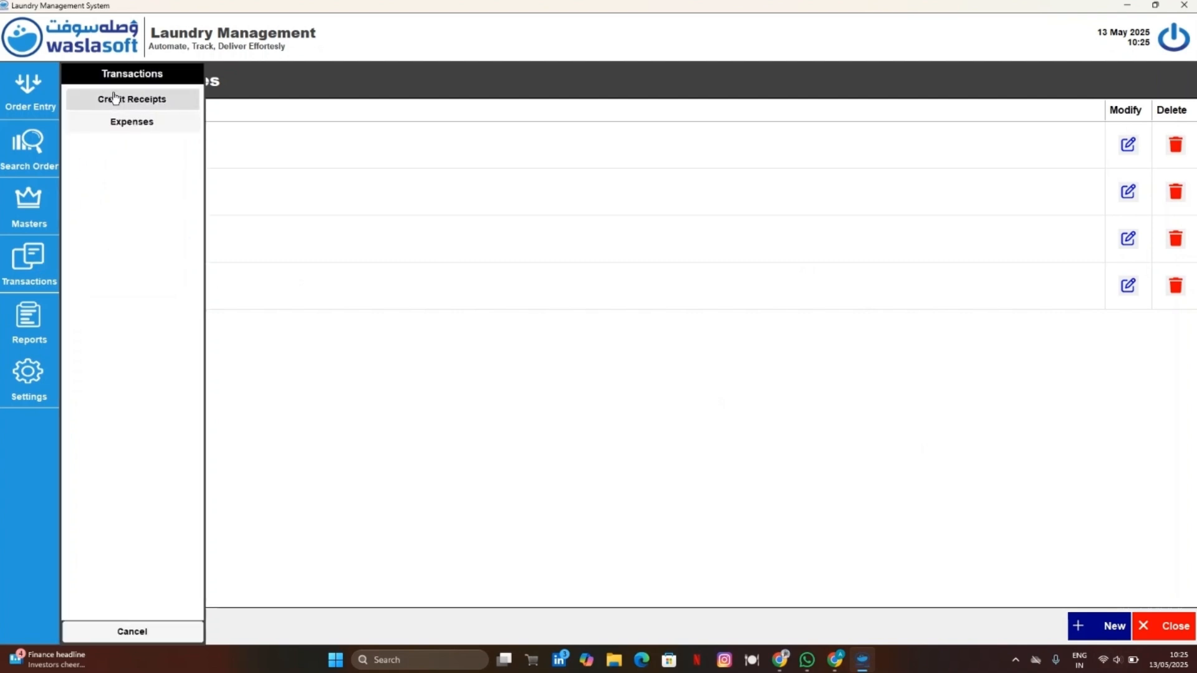
{"action": "left_click", "coordinate": [166, 103]}
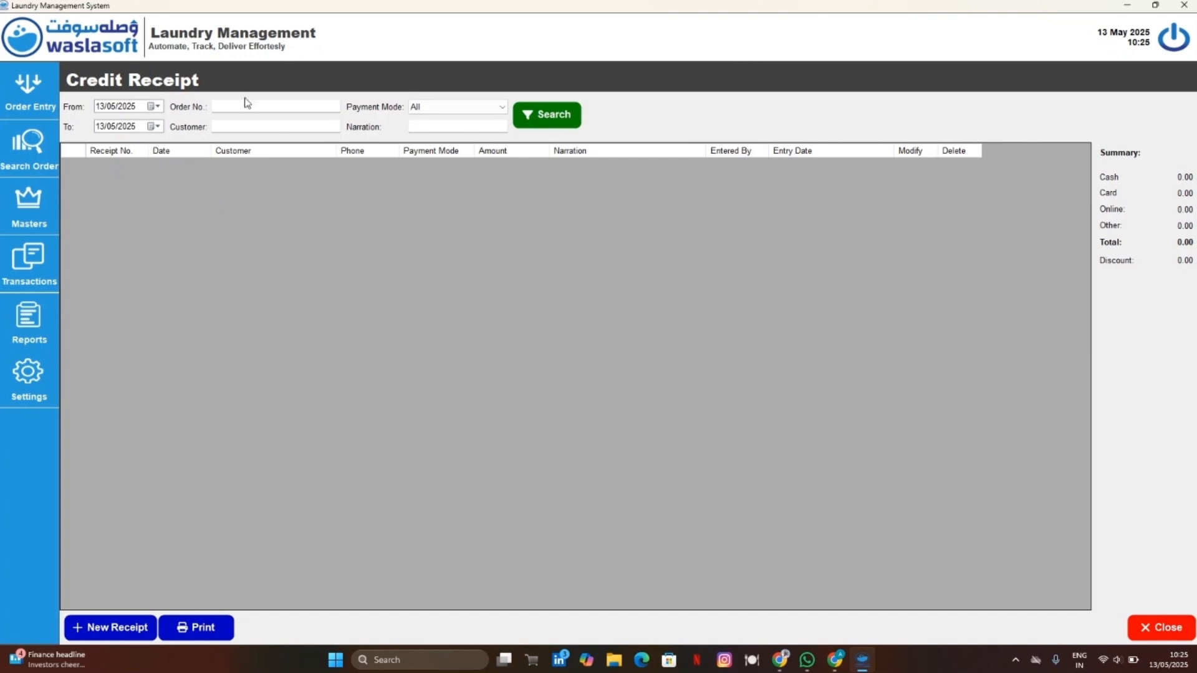
Try entering an order number and a customer name as credit receipt search criteria, clearing both without searching.
{"action": "left_click", "coordinate": [271, 104]}
{"action": "type", "text": "5"}
{"action": "left_click", "coordinate": [268, 126]}
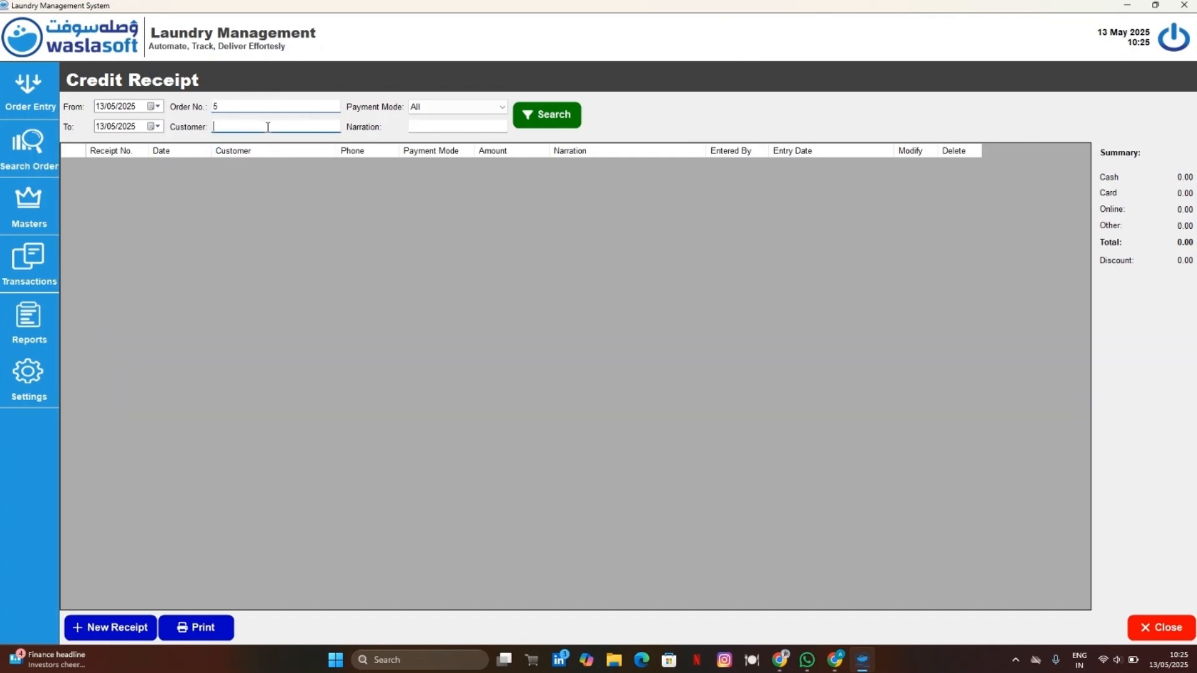
{"action": "type", "text": "sha"}
{"action": "key", "text": "BackSpace"}
{"action": "key", "text": "BackSpace"}
{"action": "key", "text": "BackSpace"}
{"action": "key", "text": "BackSpace"}
{"action": "key", "text": "BackSpace"}
{"action": "left_click", "coordinate": [279, 106]}
{"action": "key", "text": "BackSpace"}
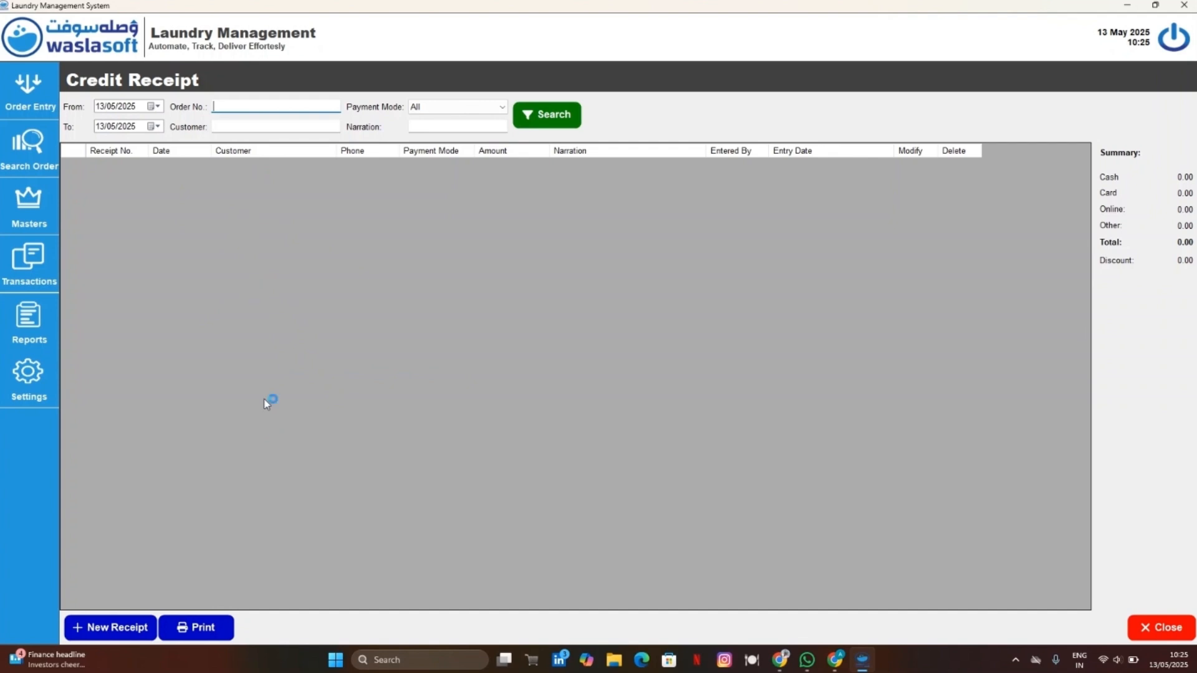
{"action": "left_click", "coordinate": [120, 634]}
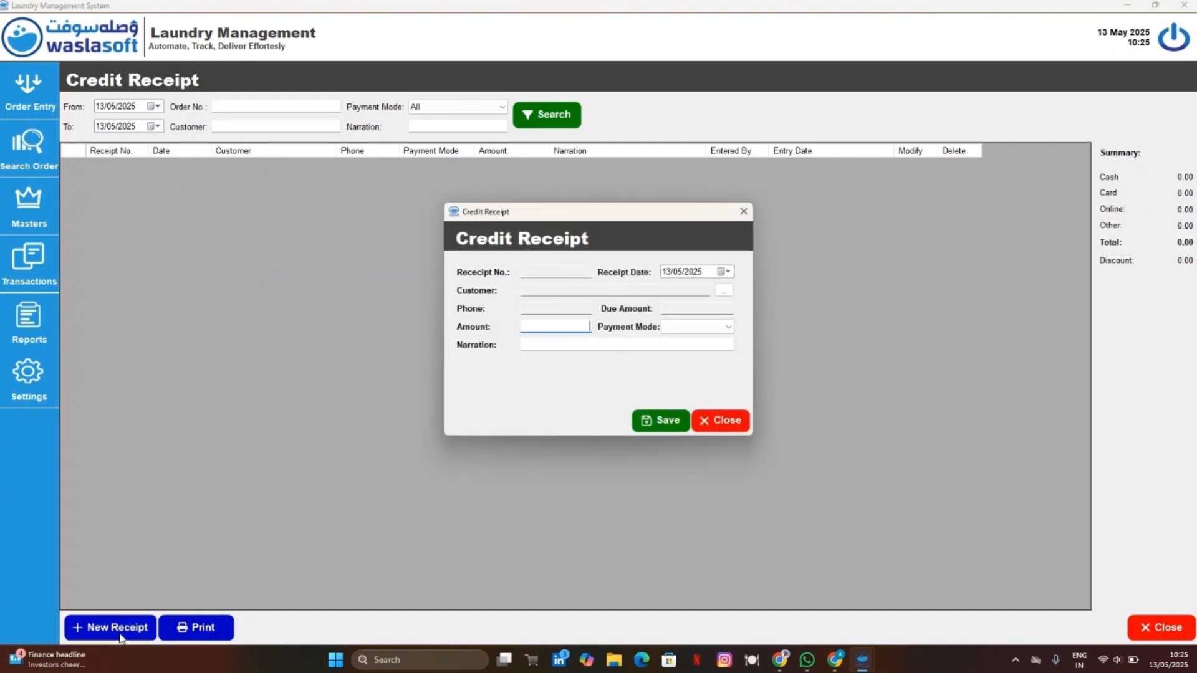
{"action": "left_click", "coordinate": [534, 273]}
{"action": "left_click", "coordinate": [744, 211]}
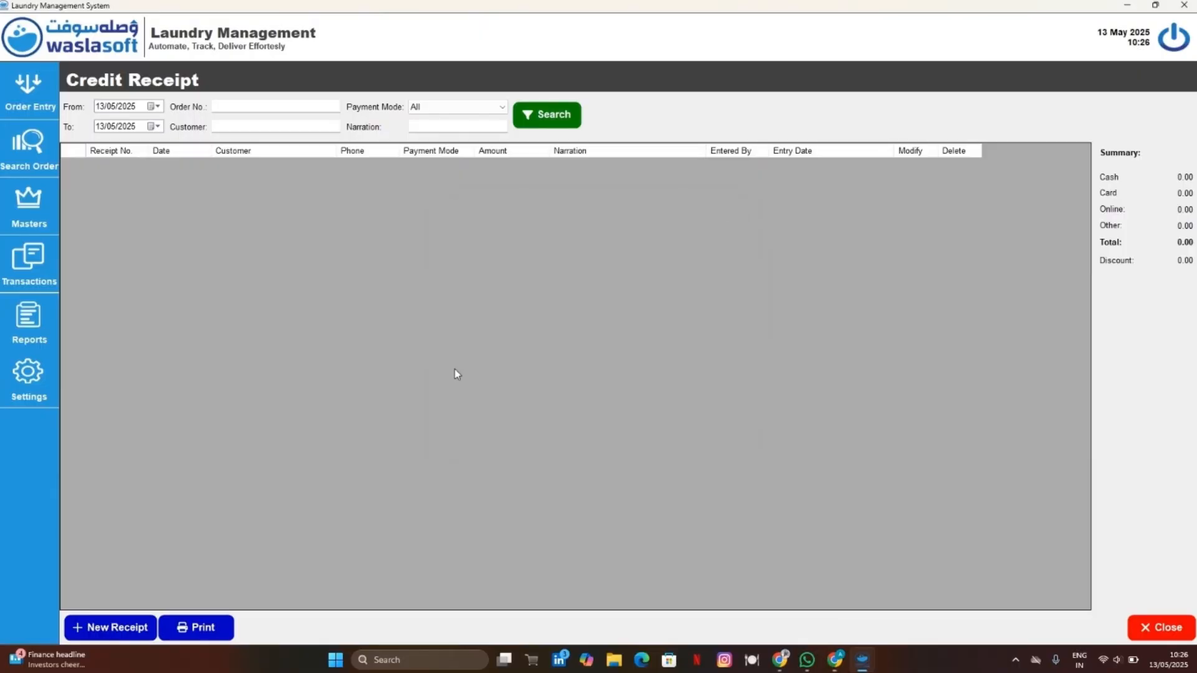
Start a new credit receipt and assign the existing customer from the customer lookup.
{"action": "left_click", "coordinate": [119, 626]}
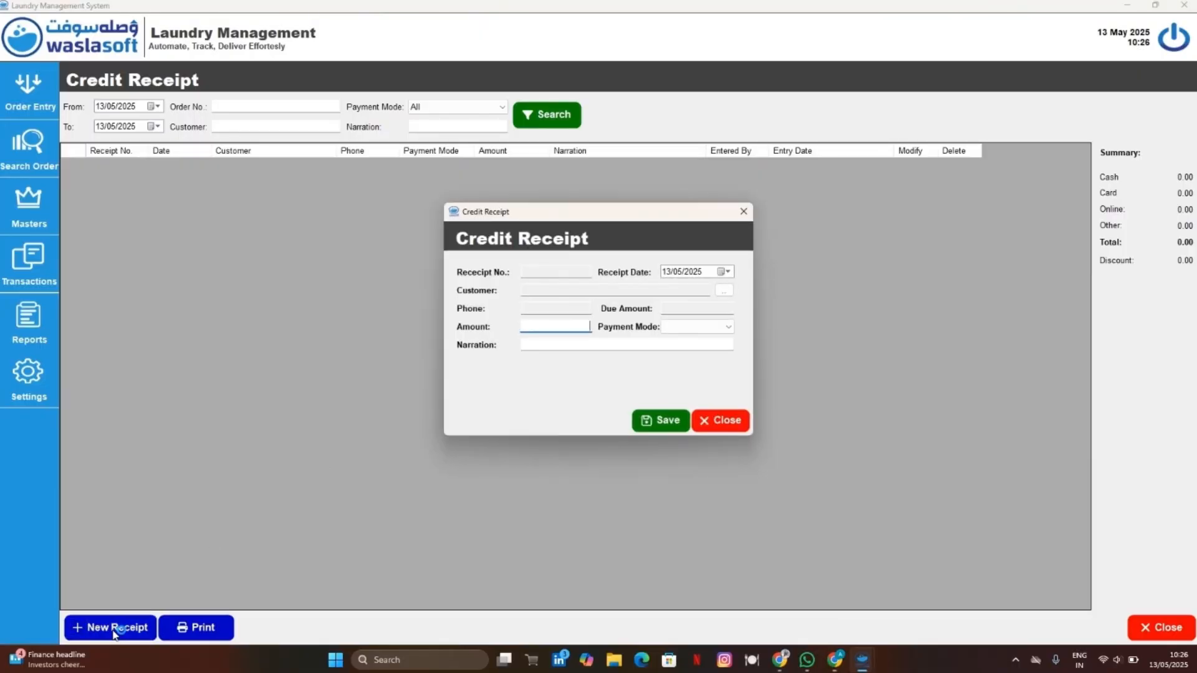
{"action": "left_click", "coordinate": [569, 291]}
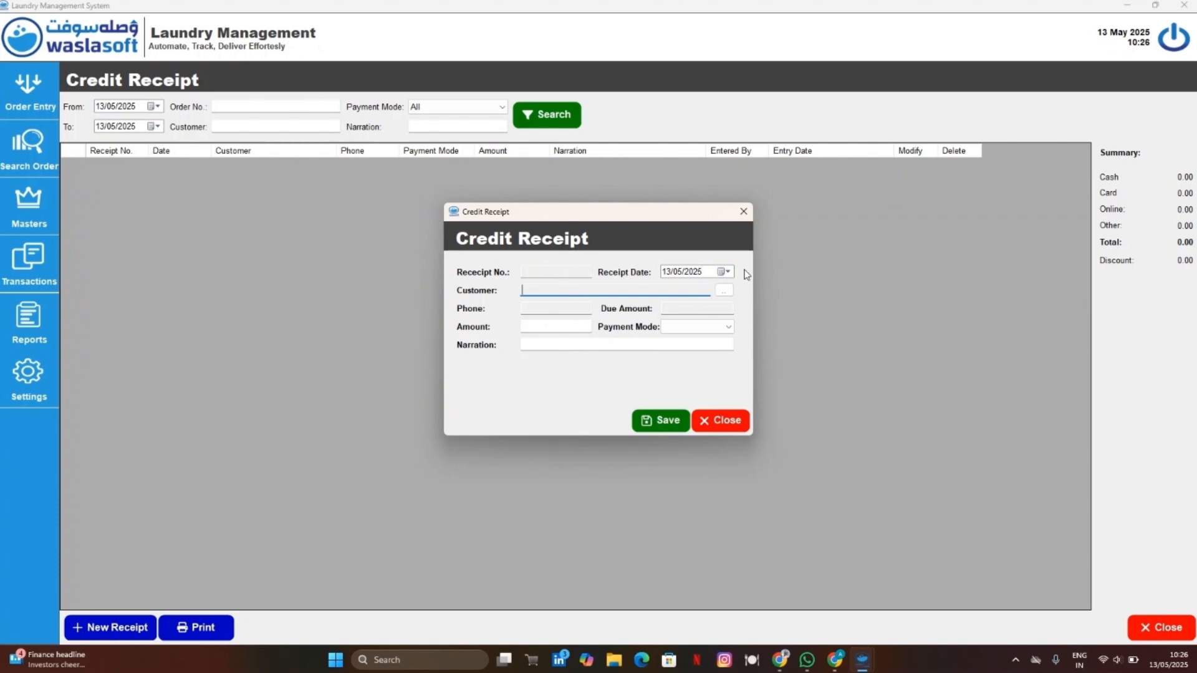
{"action": "left_click", "coordinate": [724, 290]}
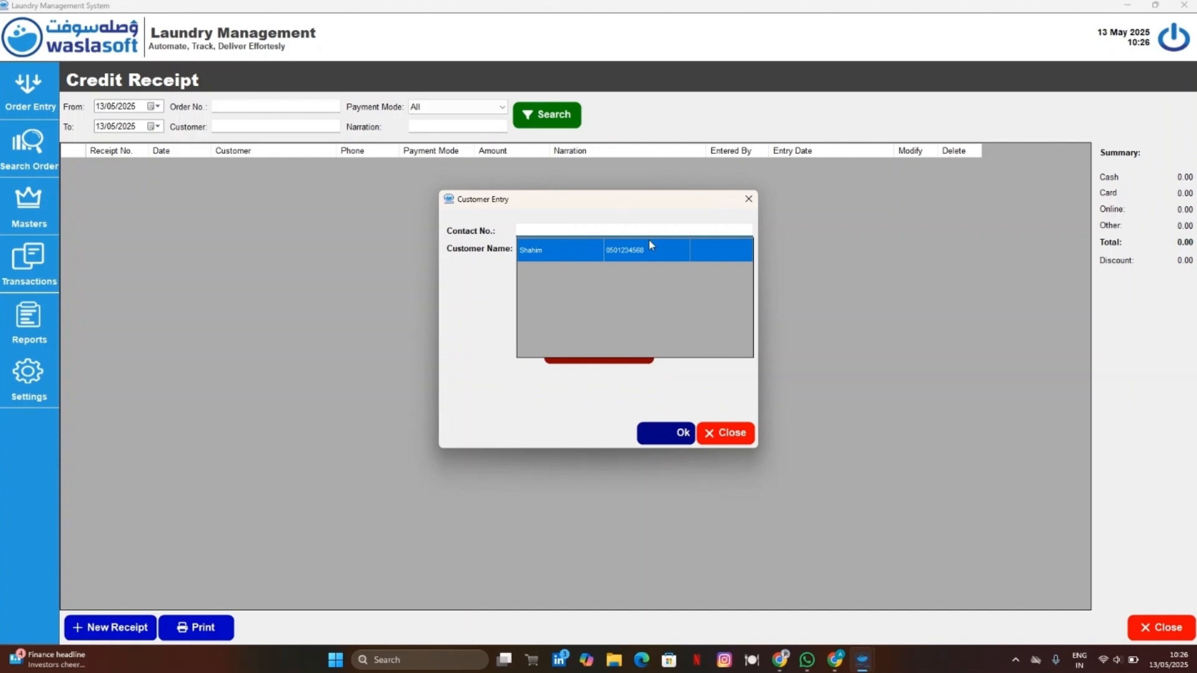
{"action": "left_click", "coordinate": [649, 248]}
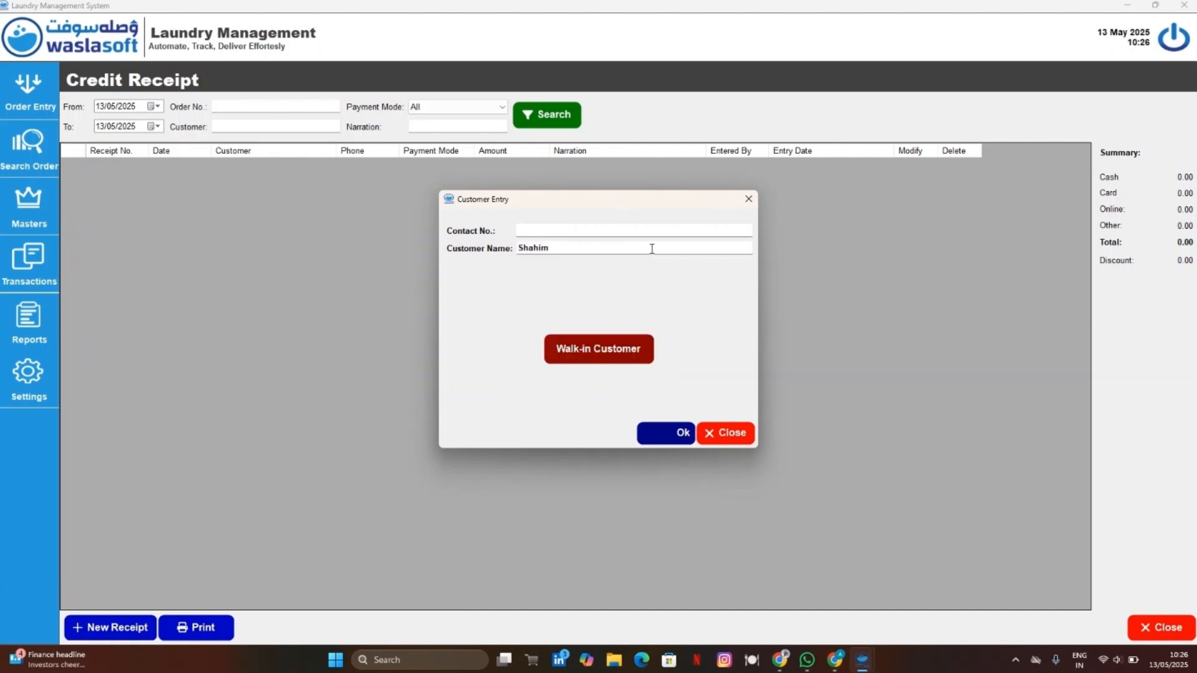
{"action": "left_click", "coordinate": [667, 436]}
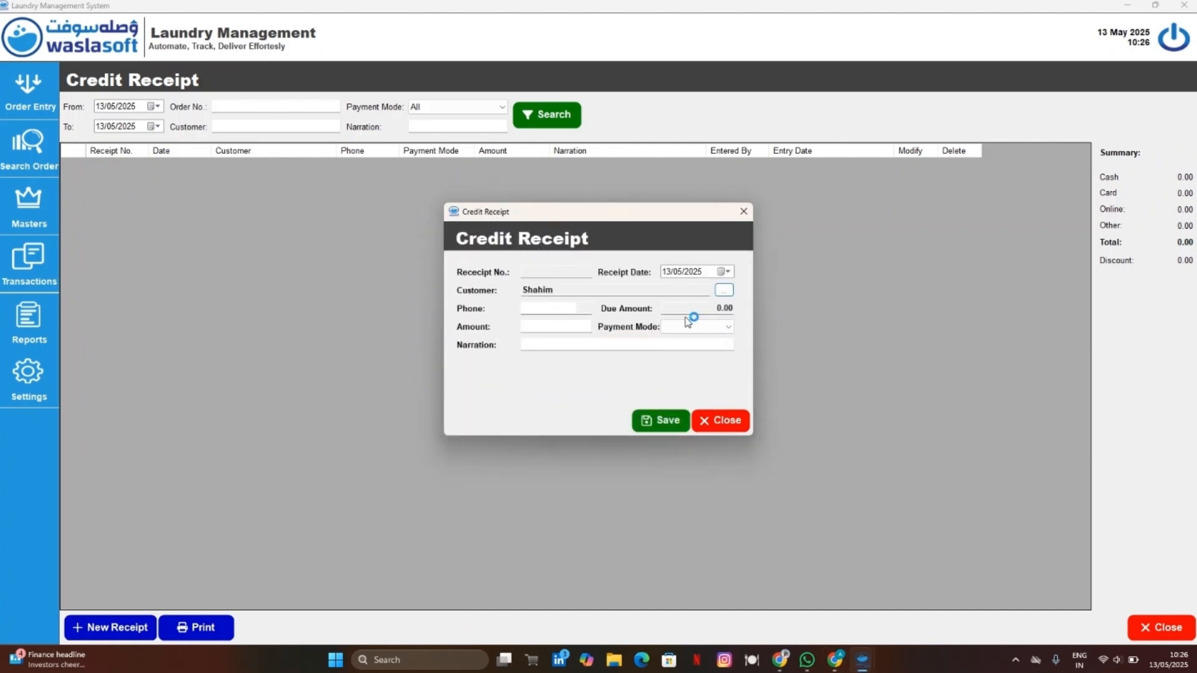
Set the receipt amount to 123 with payment mode Online and save the credit receipt.
{"action": "left_click", "coordinate": [720, 306]}
{"action": "left_click", "coordinate": [562, 327]}
{"action": "left_click", "coordinate": [698, 326]}
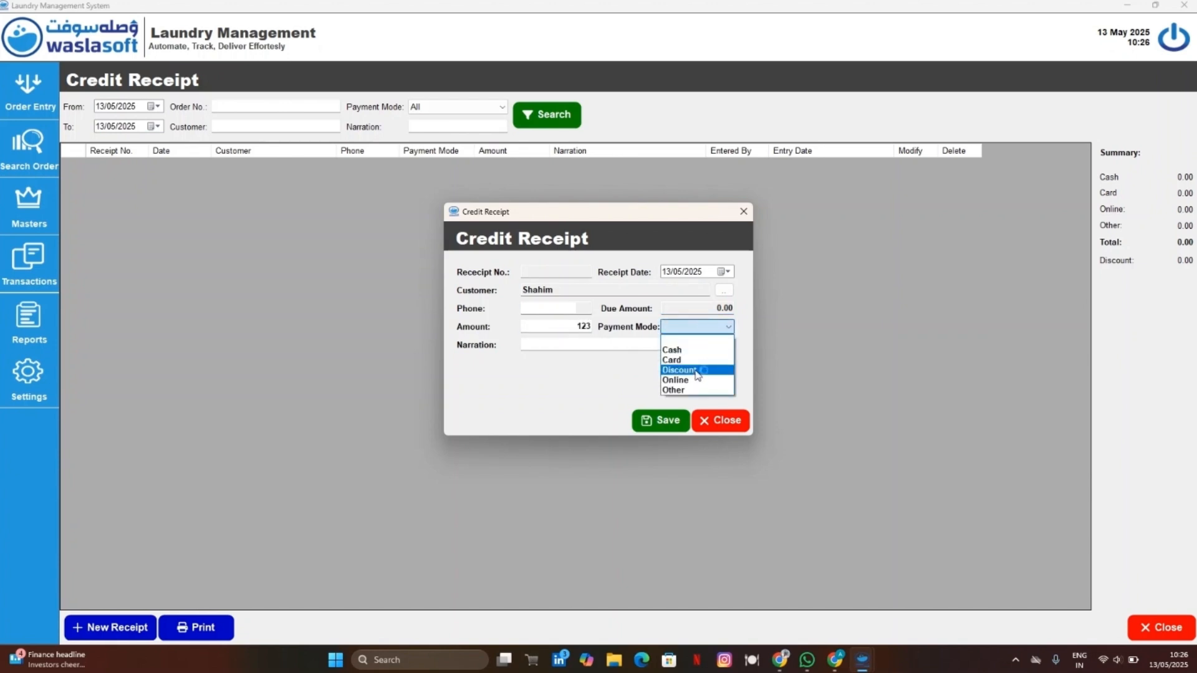
{"action": "left_click", "coordinate": [697, 381]}
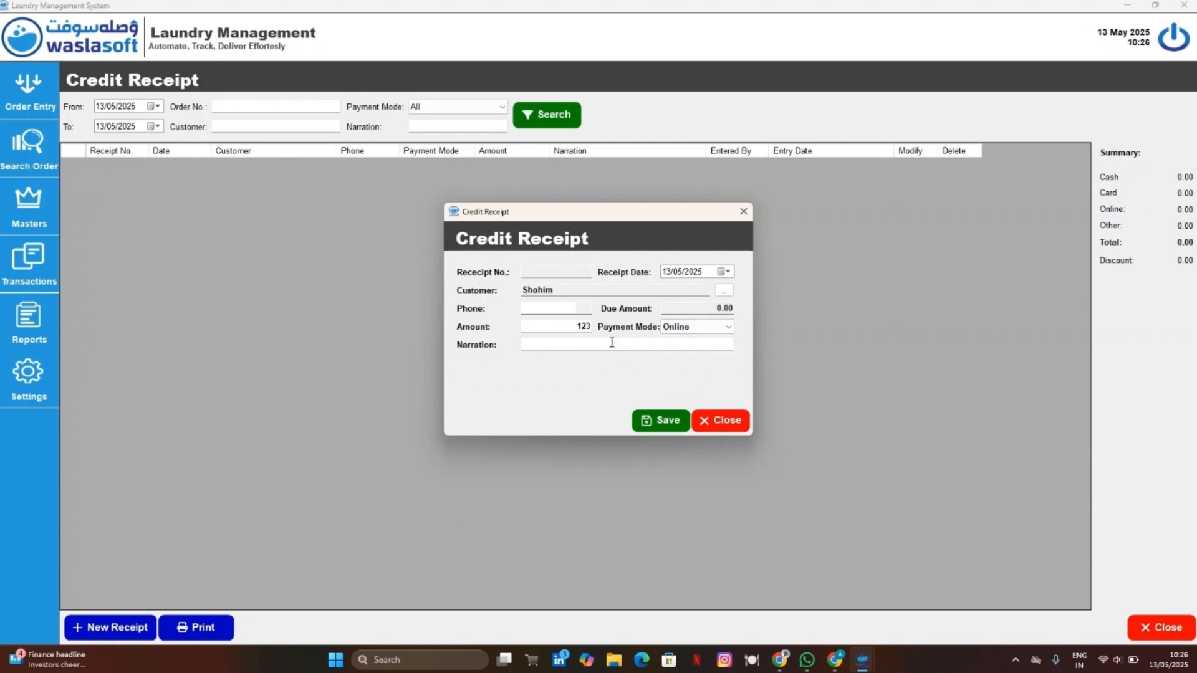
{"action": "left_click", "coordinate": [662, 420]}
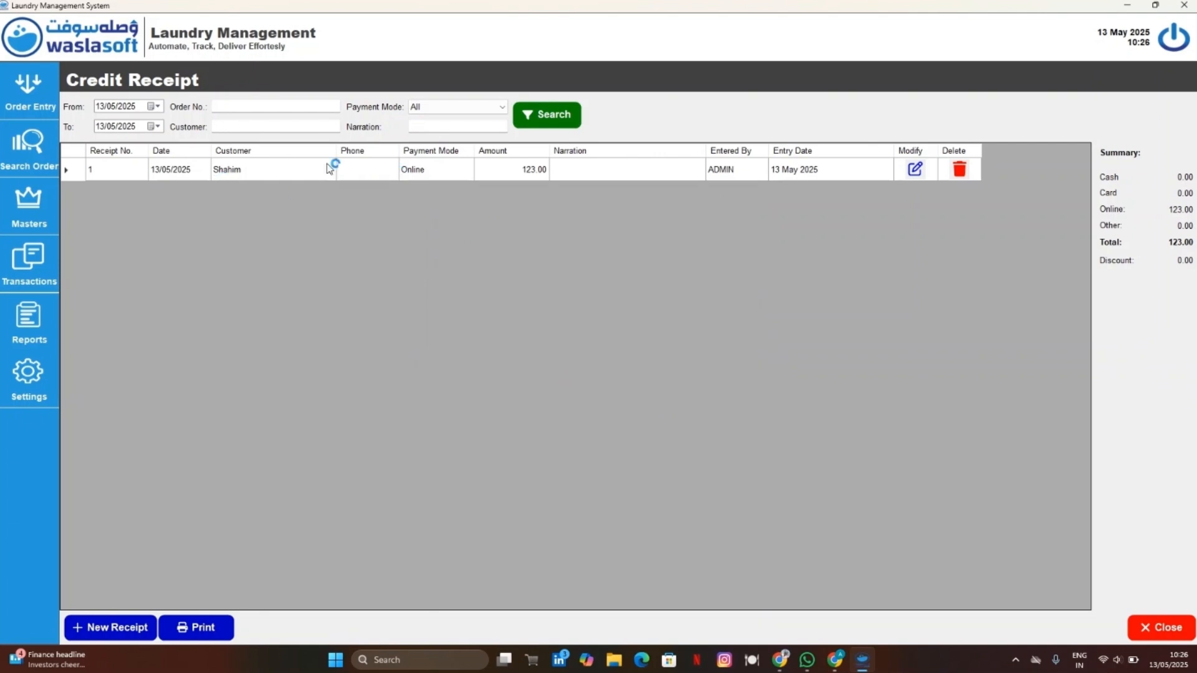
Open the expenses, view the blank expense entry form, and search the expenses across all payment modes.
{"action": "left_click", "coordinate": [29, 278]}
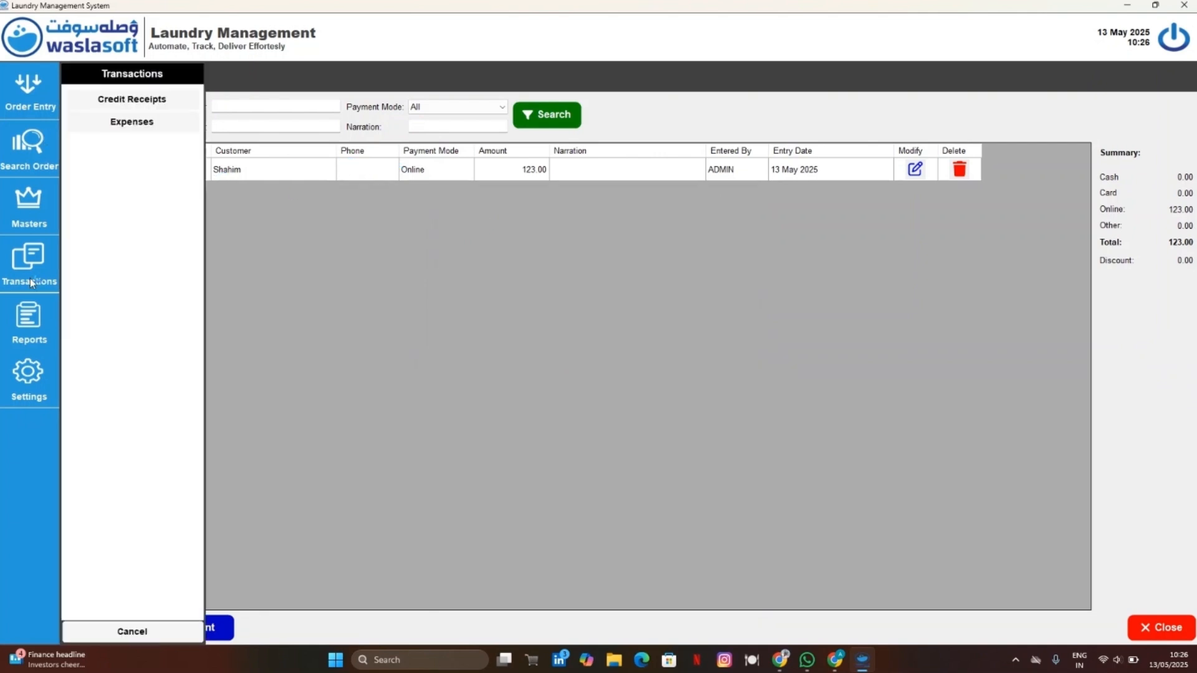
{"action": "left_click", "coordinate": [145, 121]}
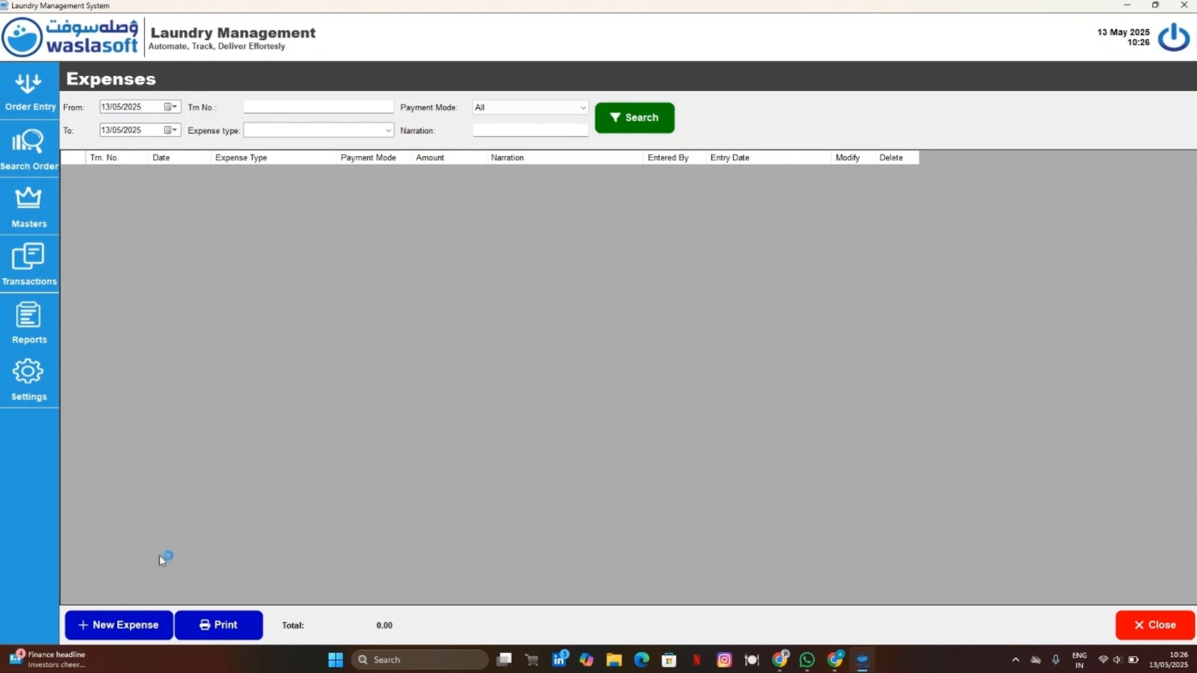
{"action": "left_click", "coordinate": [136, 625]}
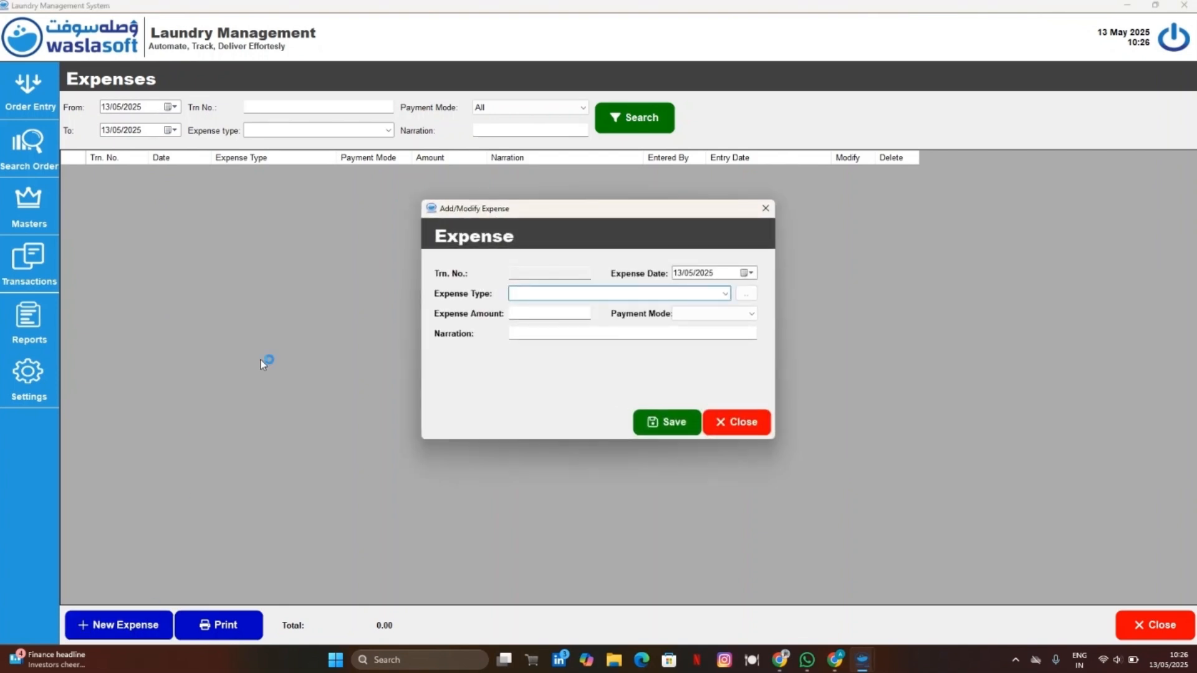
{"action": "left_click", "coordinate": [755, 295]}
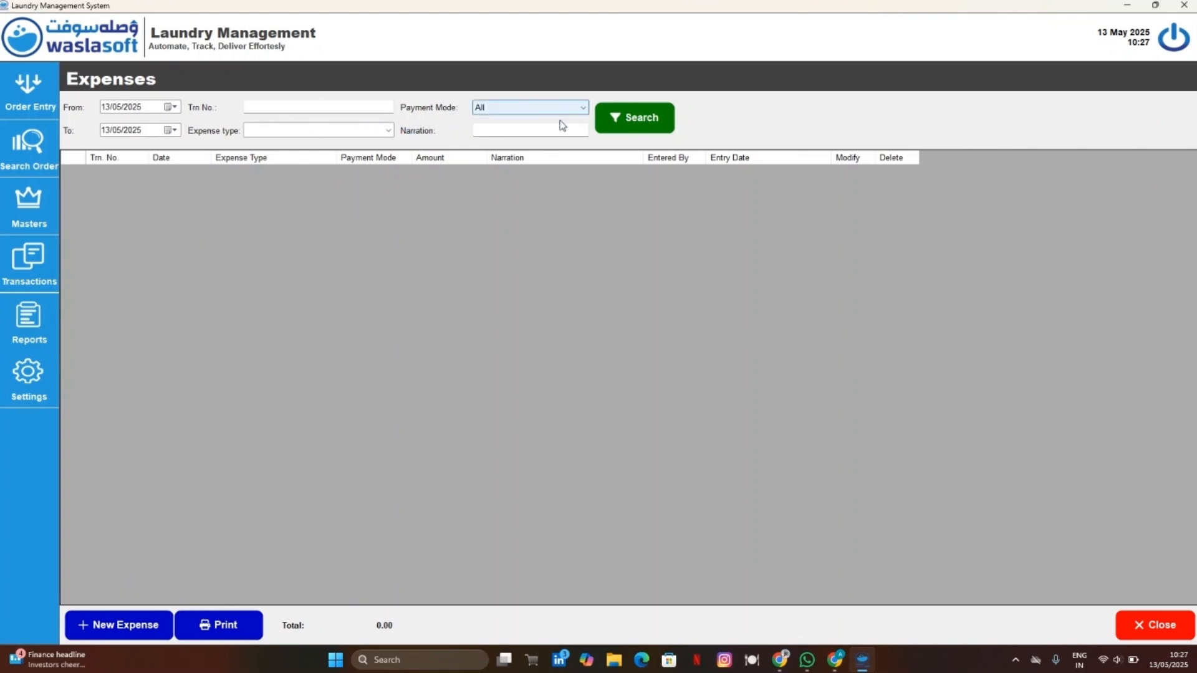
{"action": "left_click", "coordinate": [638, 121]}
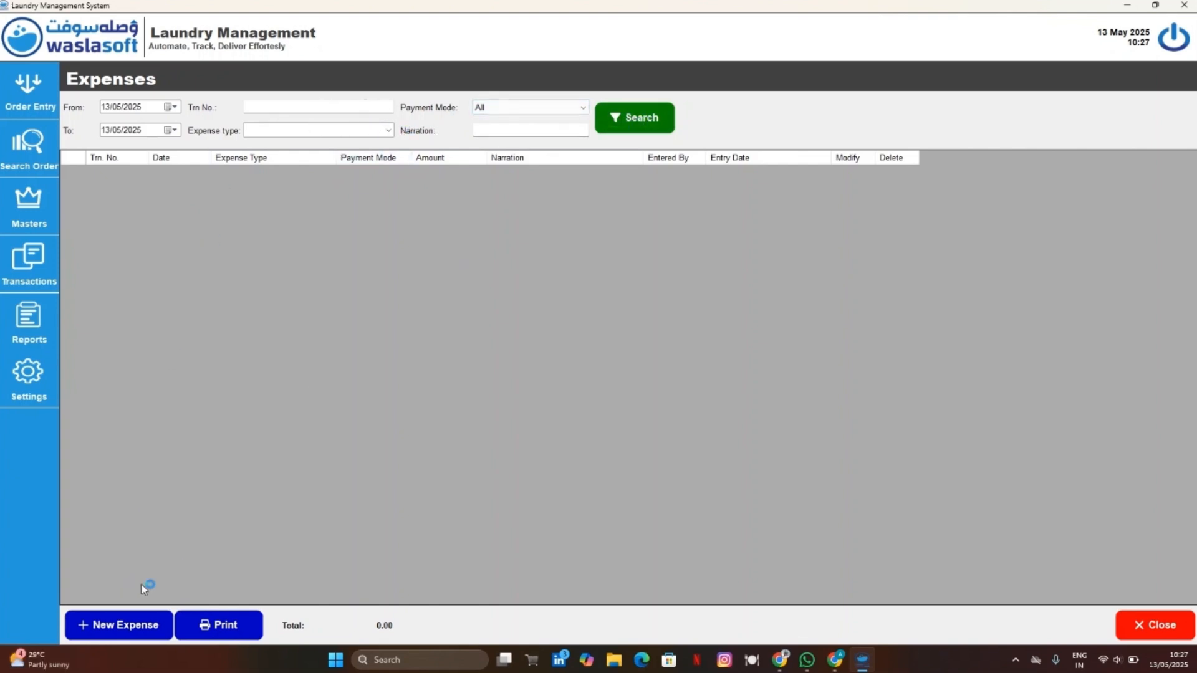
Record a new Petrol expense of 560 with payment mode Other, save it, and search the expenses again.
{"action": "left_click", "coordinate": [130, 621]}
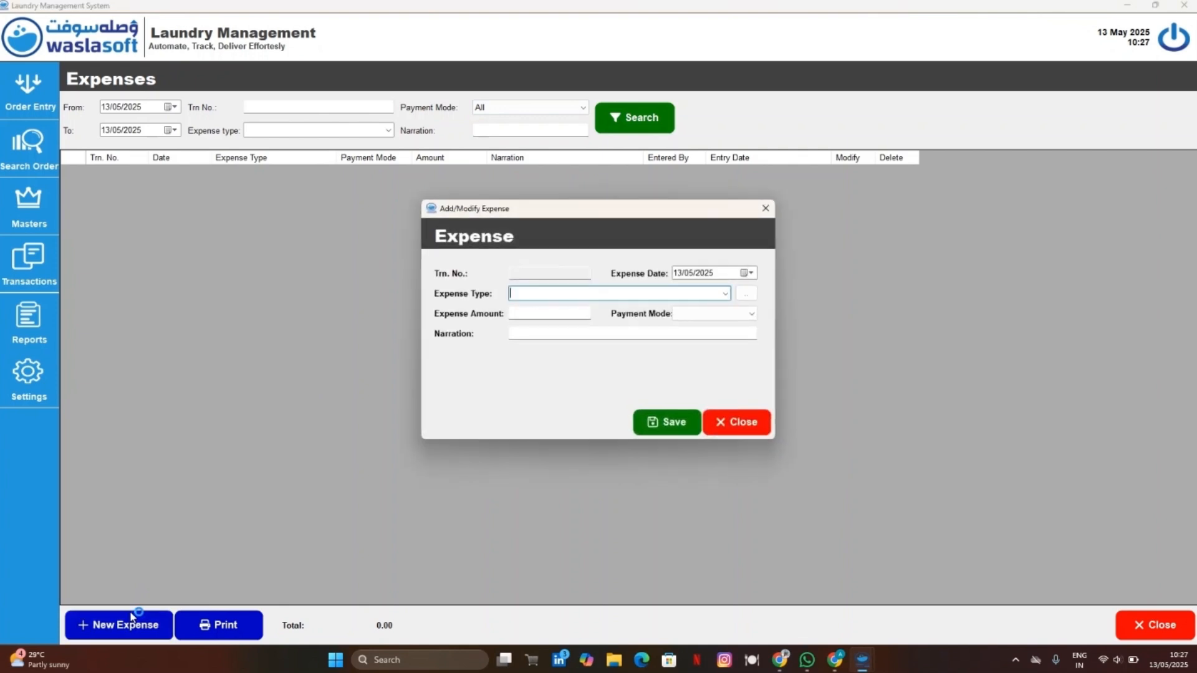
{"action": "left_click", "coordinate": [726, 293]}
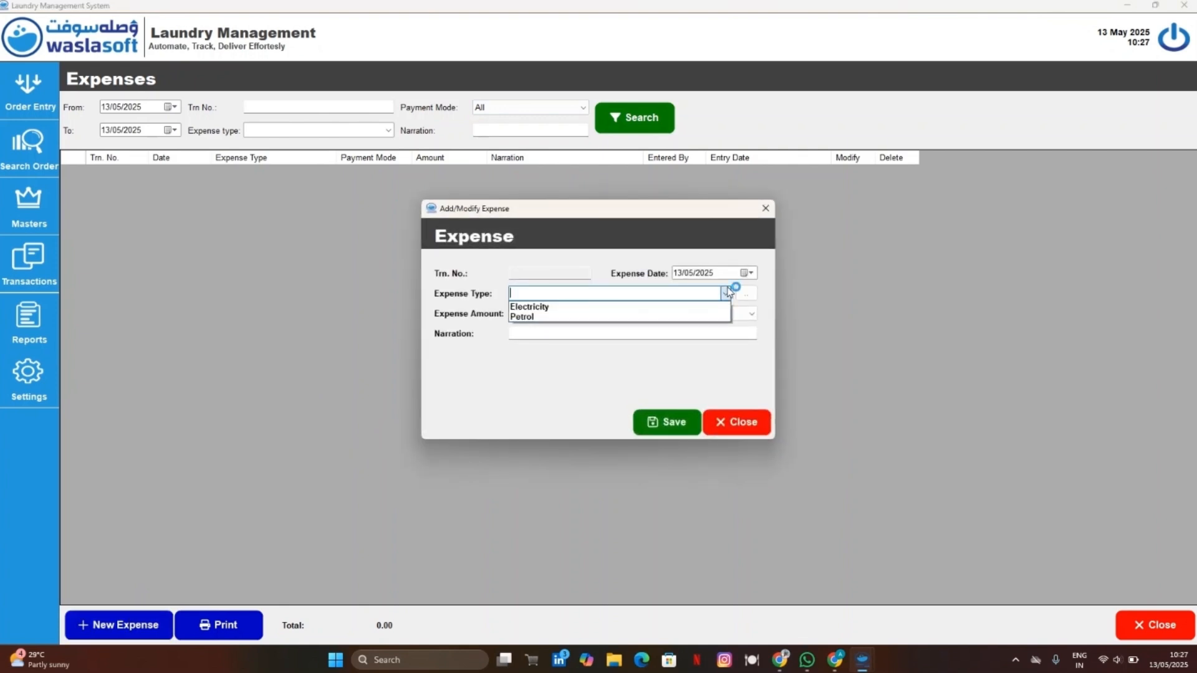
{"action": "left_click", "coordinate": [662, 318]}
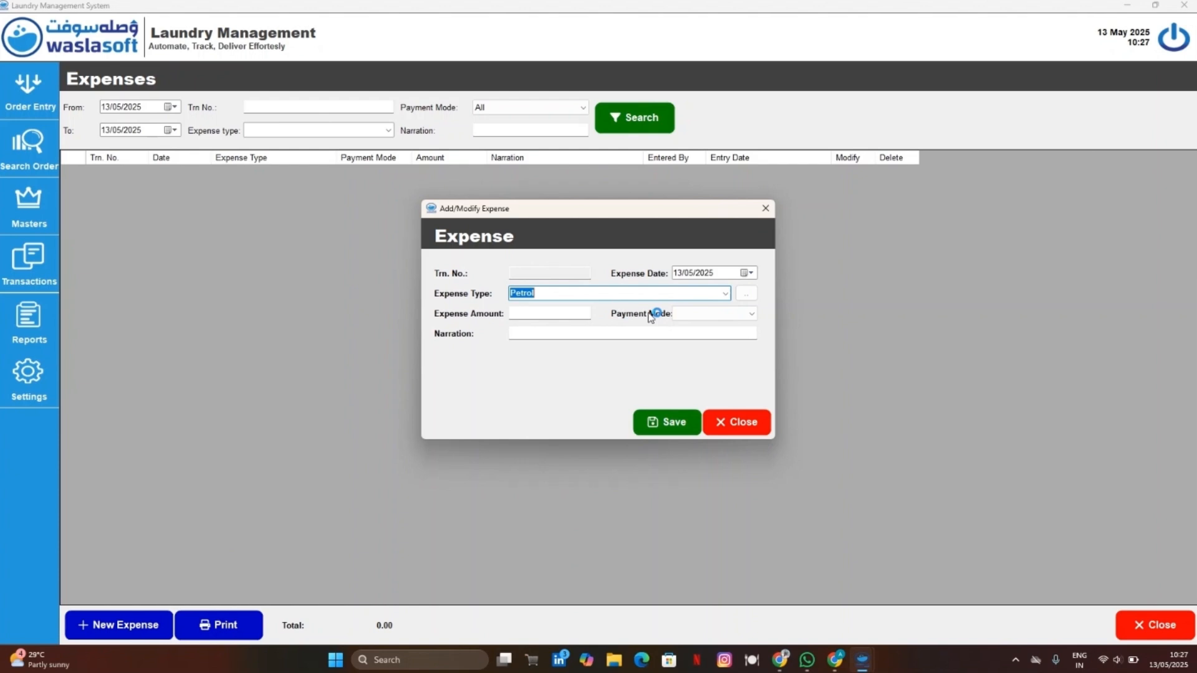
{"action": "left_click", "coordinate": [555, 313]}
{"action": "type", "text": "56"}
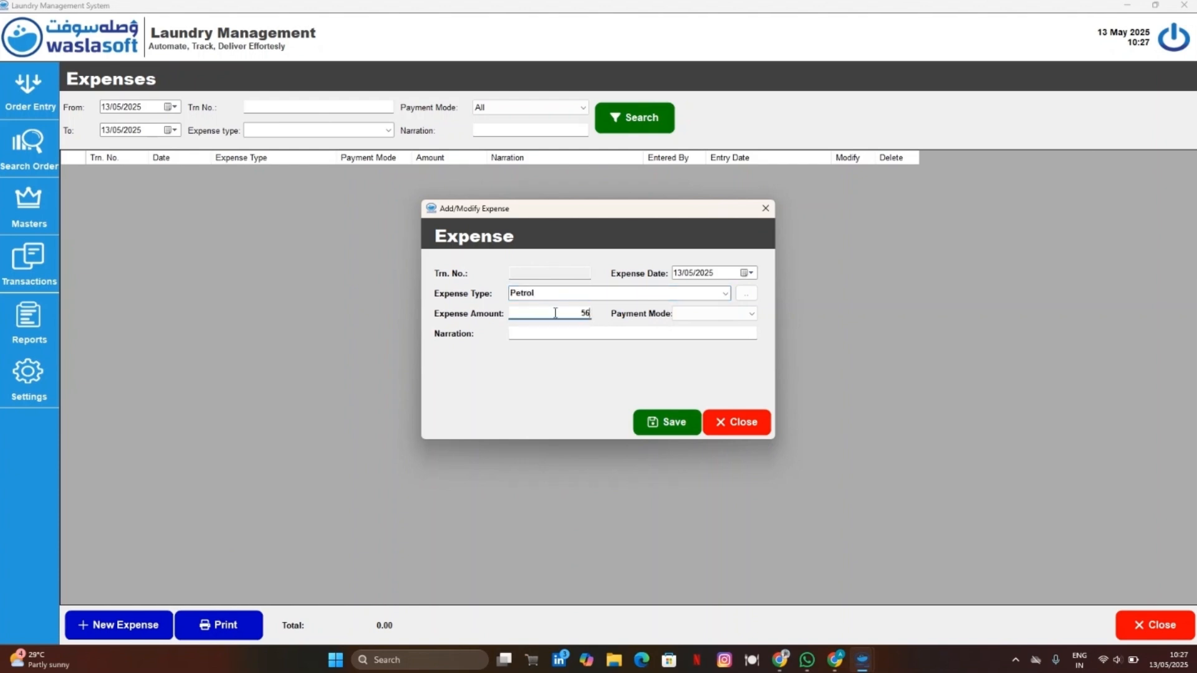
{"action": "type", "text": "0"}
{"action": "left_click", "coordinate": [686, 314]}
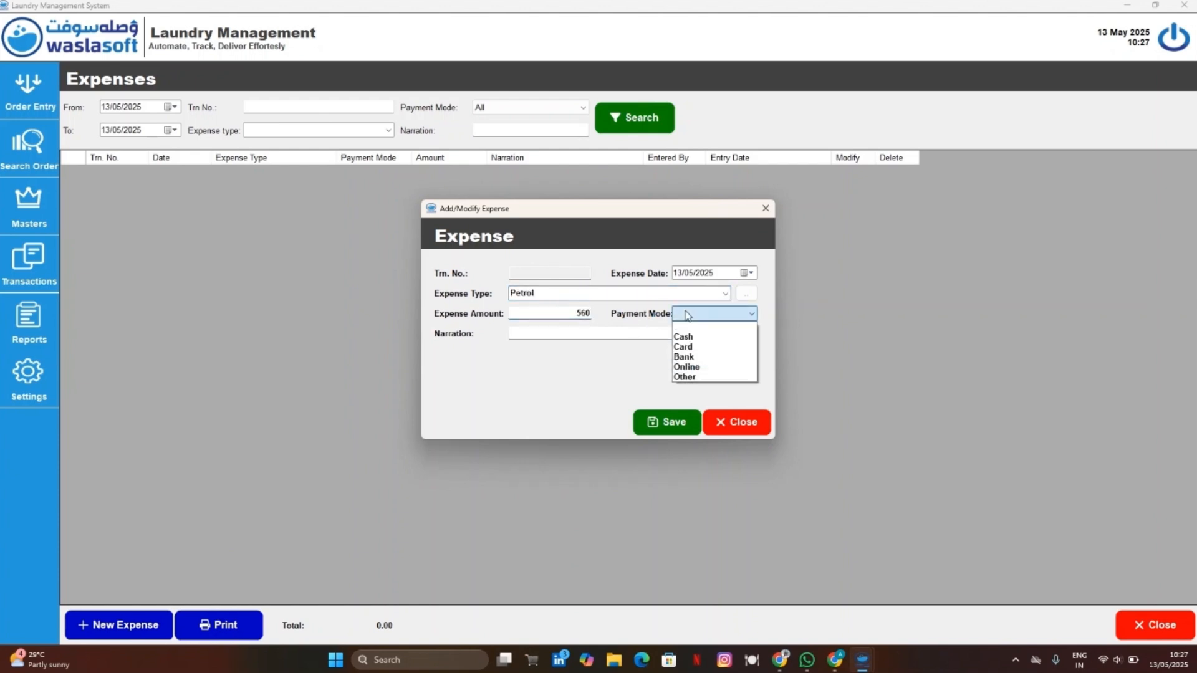
{"action": "left_click", "coordinate": [686, 376]}
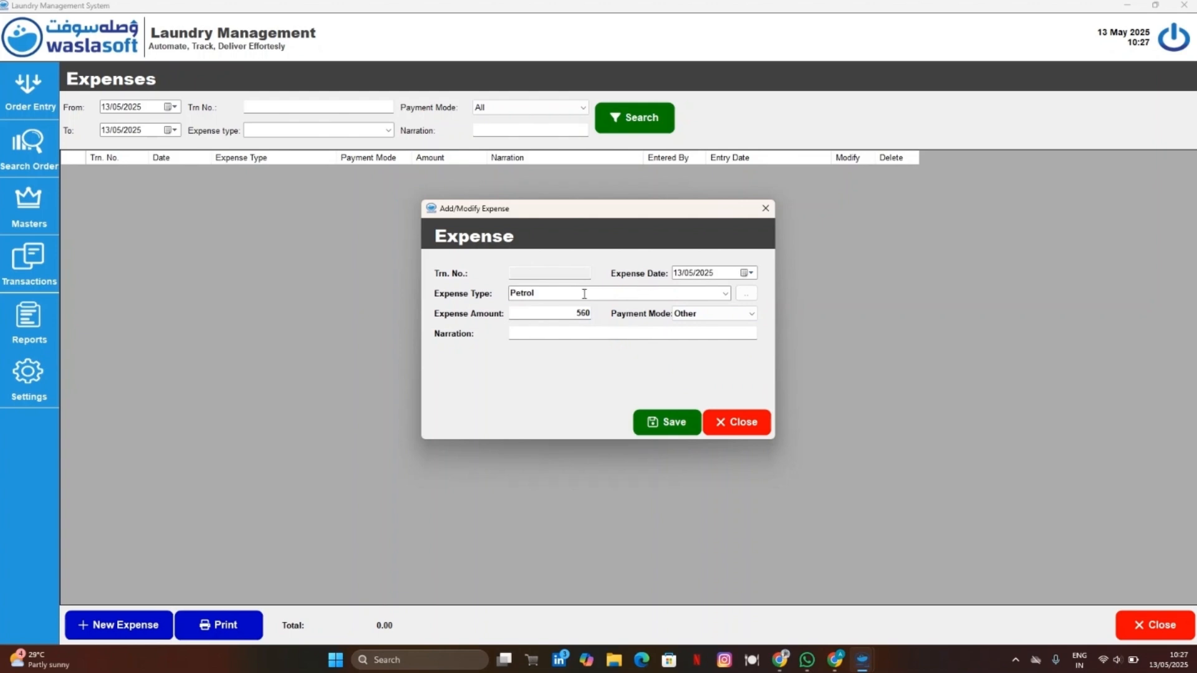
{"action": "left_click", "coordinate": [664, 424]}
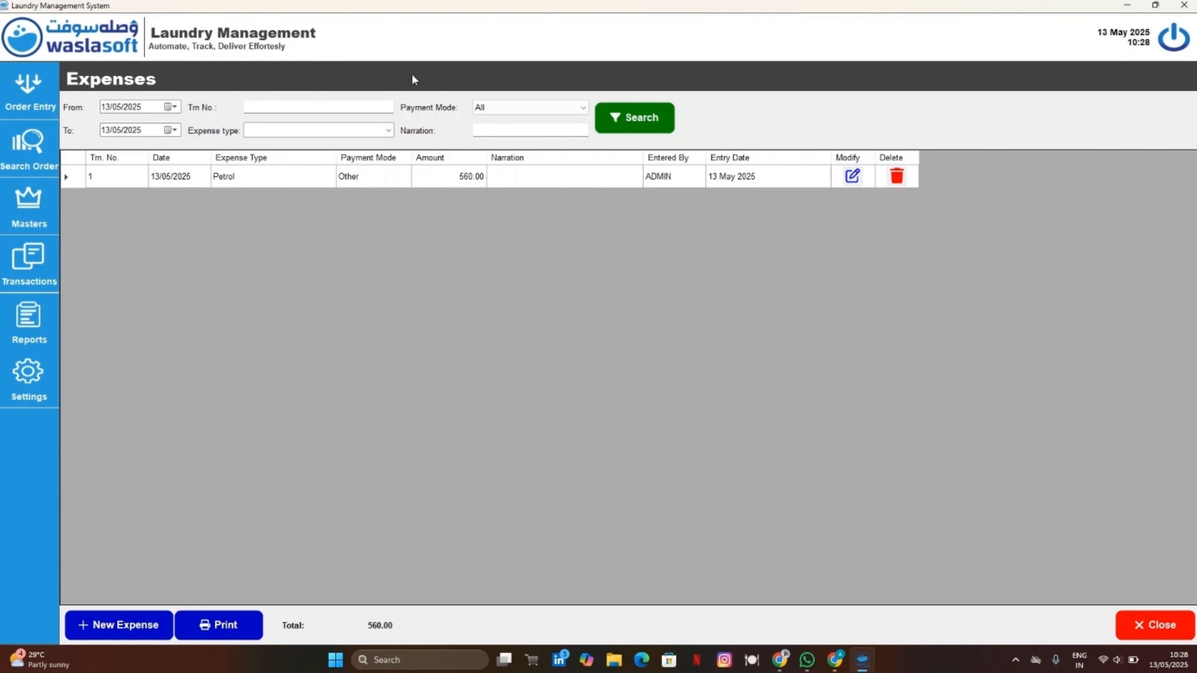
{"action": "left_click", "coordinate": [642, 116]}
Open the Sales Receipts report for all payment modes, view its print preview and close the preview.
{"action": "left_click", "coordinate": [30, 320]}
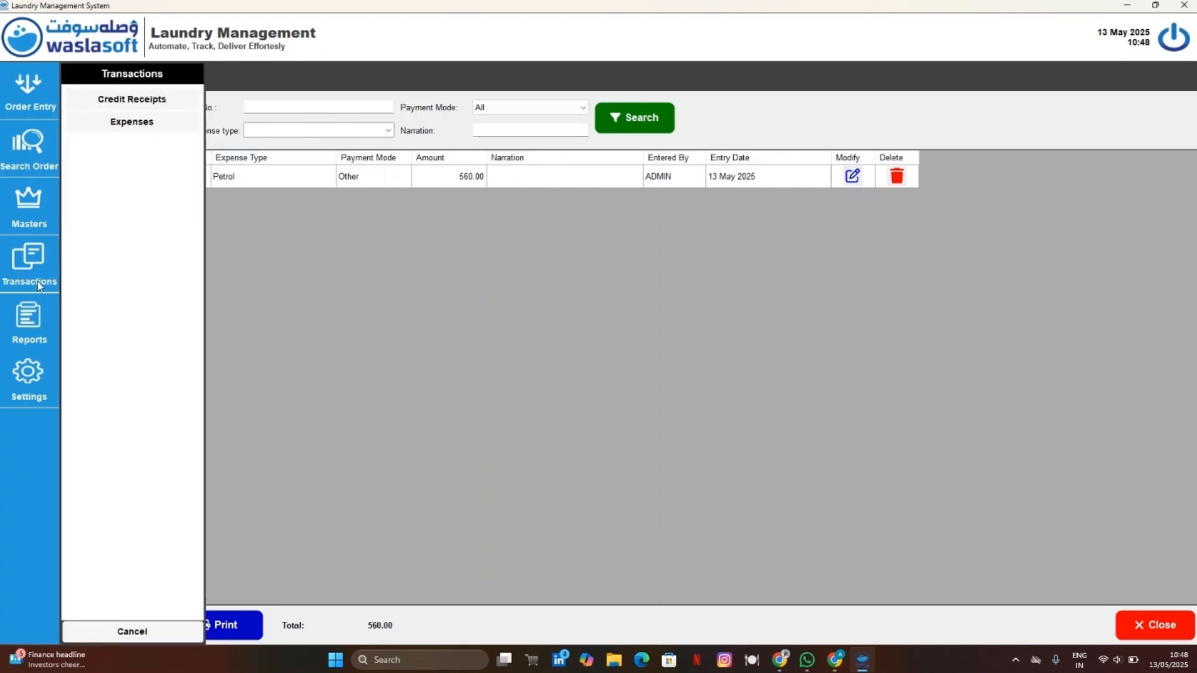
{"action": "left_click", "coordinate": [19, 334]}
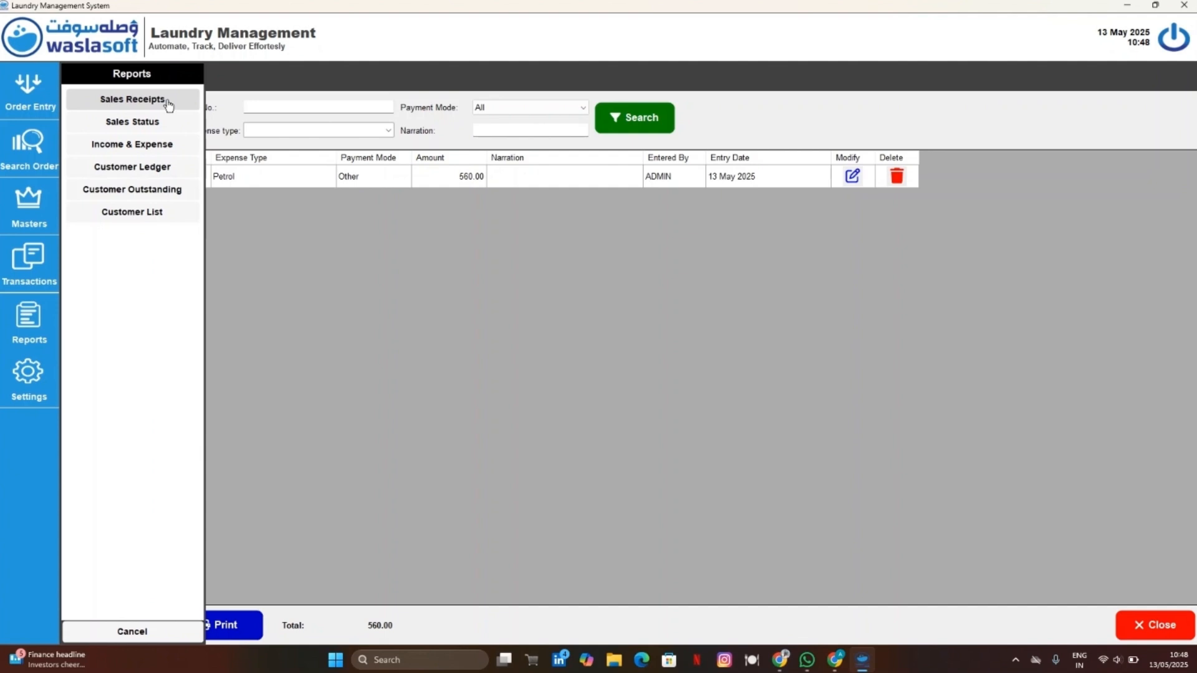
{"action": "left_click", "coordinate": [132, 100]}
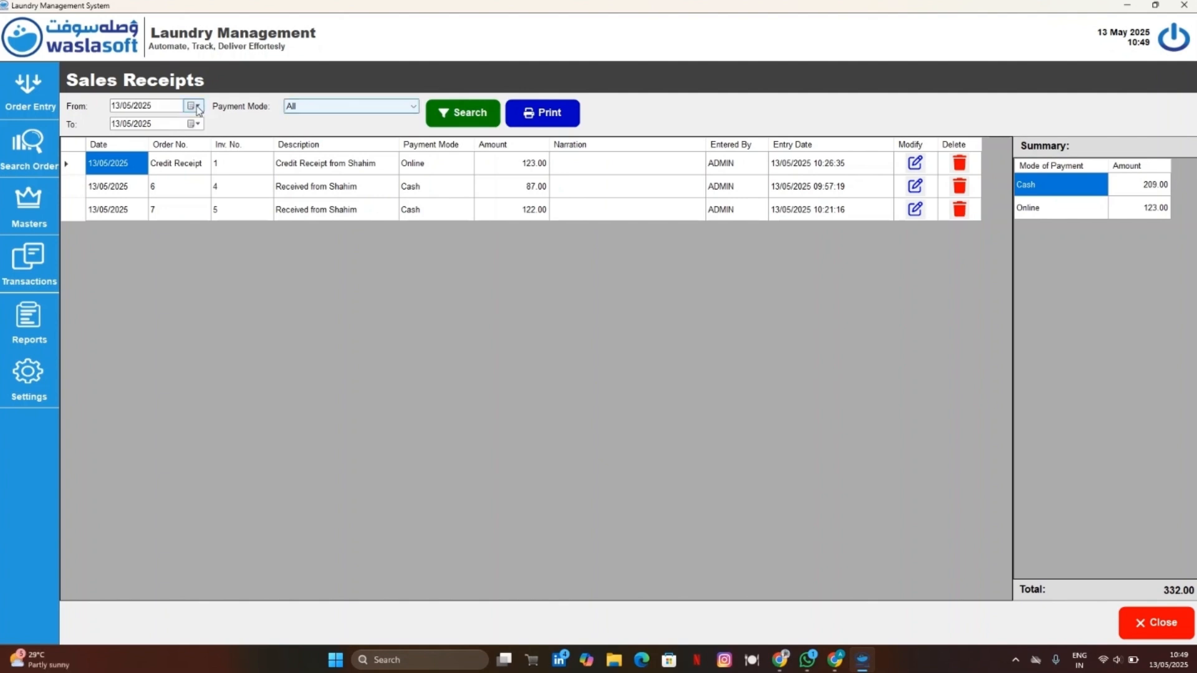
{"action": "left_click", "coordinate": [330, 106]}
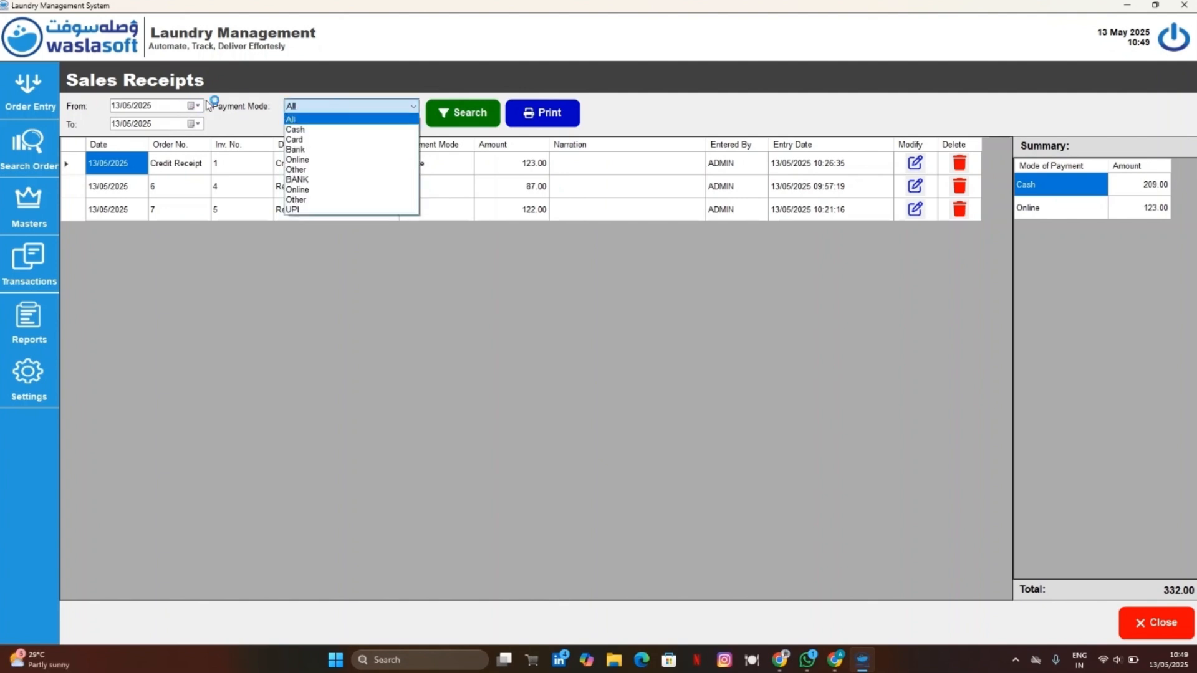
{"action": "left_click", "coordinate": [317, 107]}
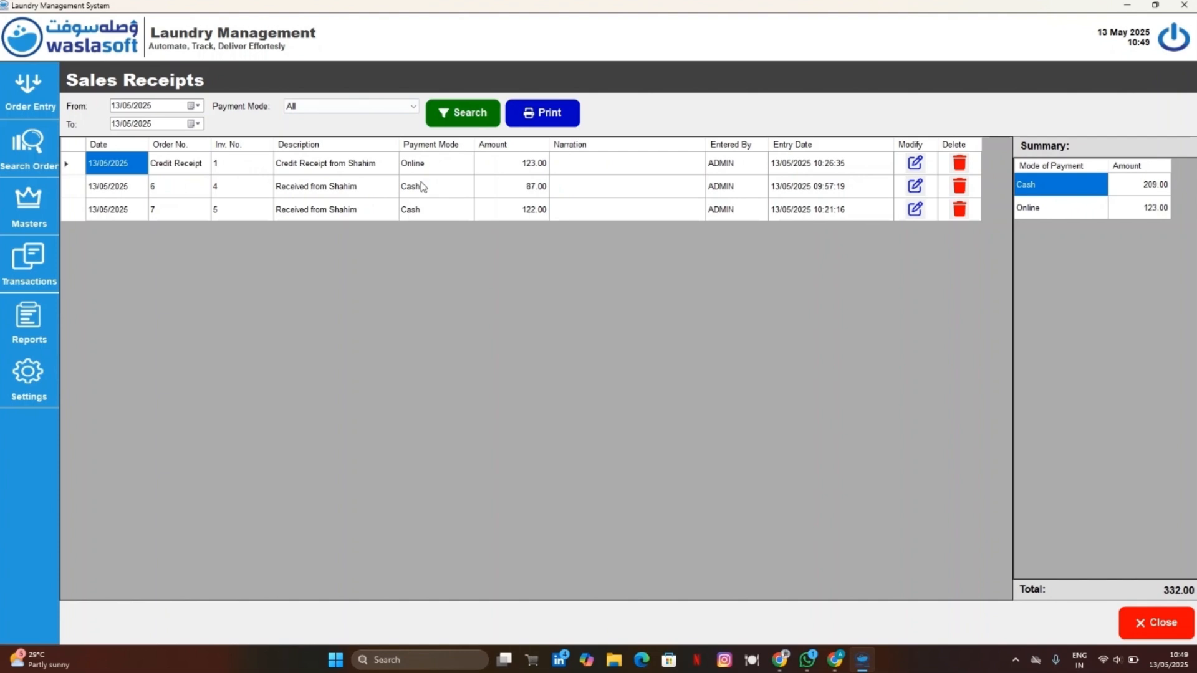
{"action": "left_click", "coordinate": [548, 113]}
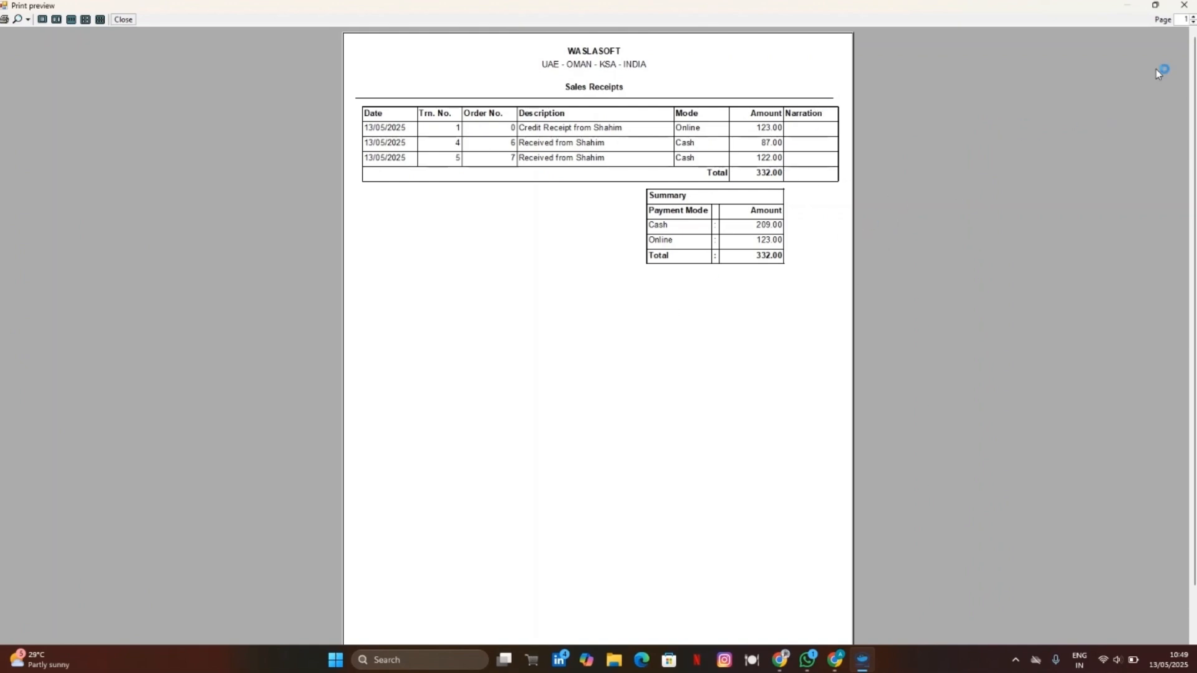
{"action": "left_click", "coordinate": [1187, 6]}
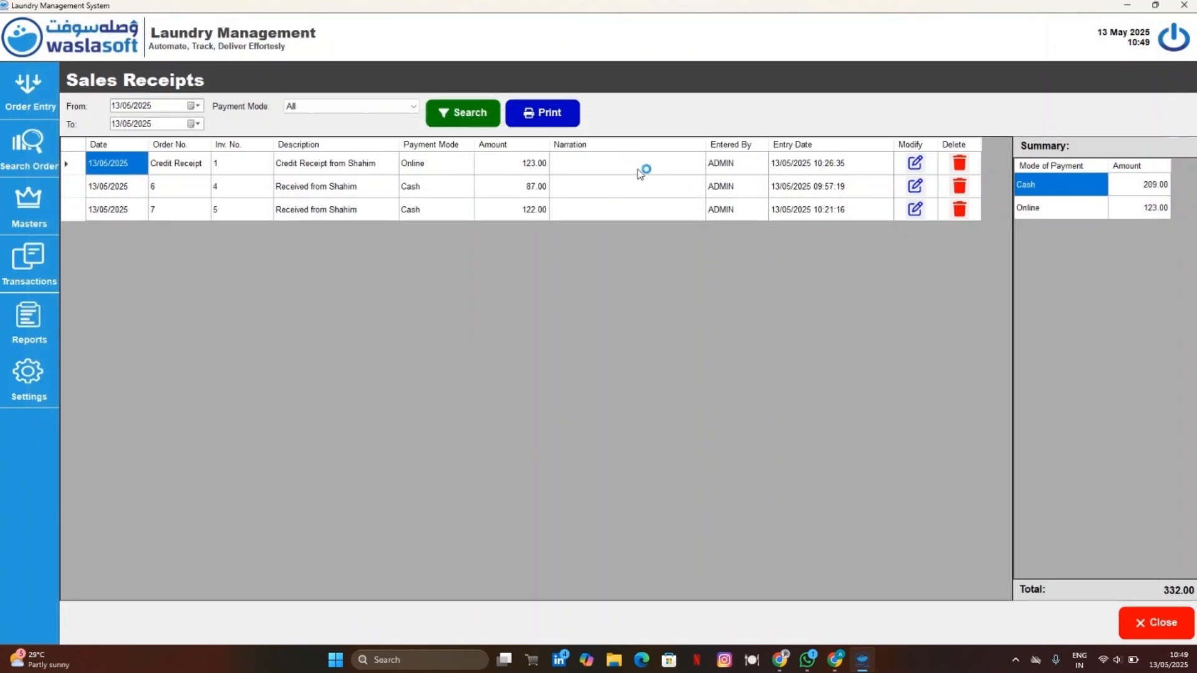
Show the Sales Status report for the period 10/05/2025 to 13/05/2025 and close its print preview.
{"action": "left_click", "coordinate": [35, 325]}
{"action": "left_click", "coordinate": [132, 121]}
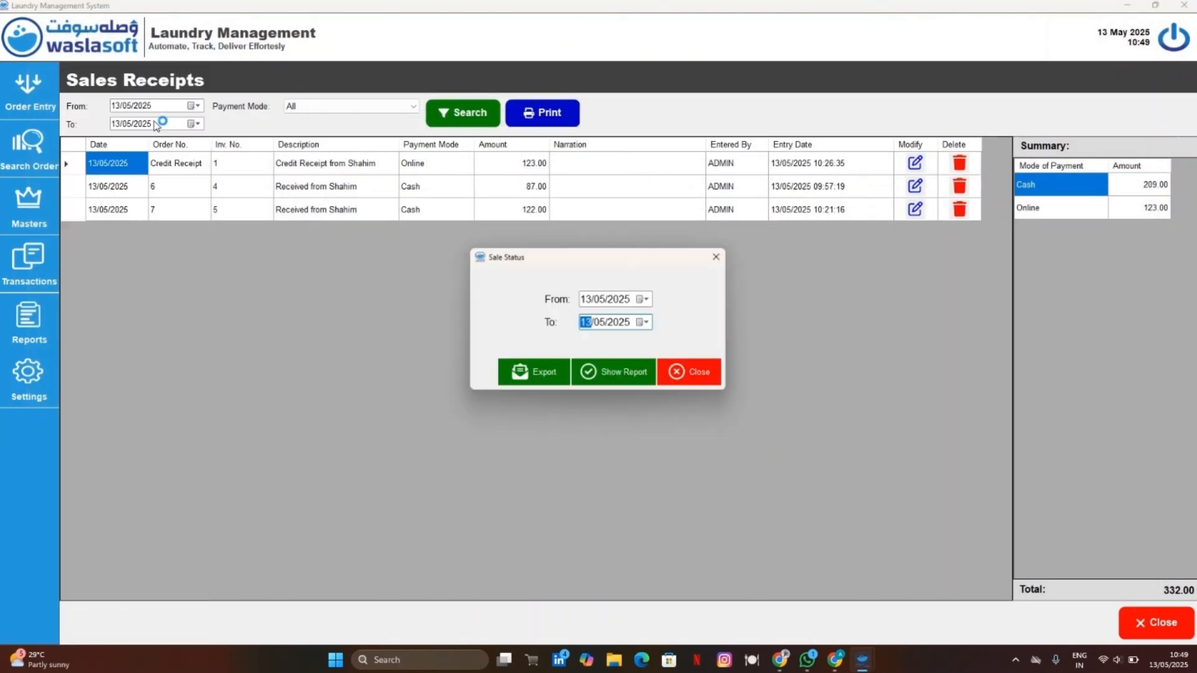
{"action": "left_click", "coordinate": [594, 300]}
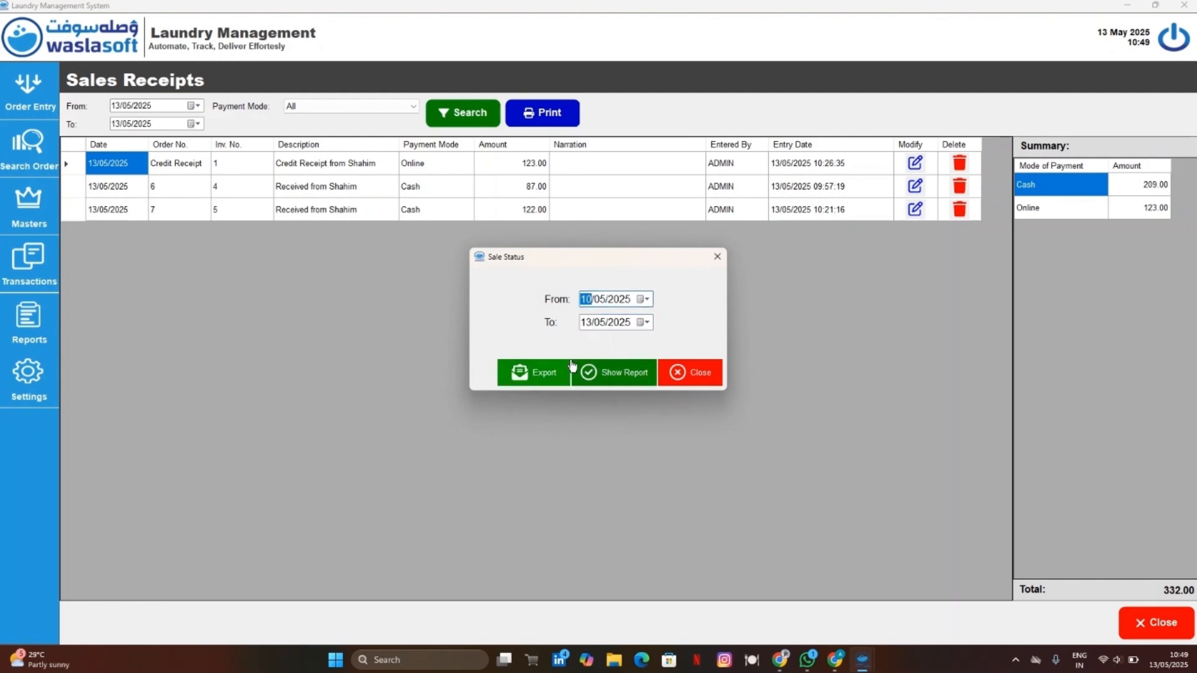
{"action": "left_click", "coordinate": [632, 374]}
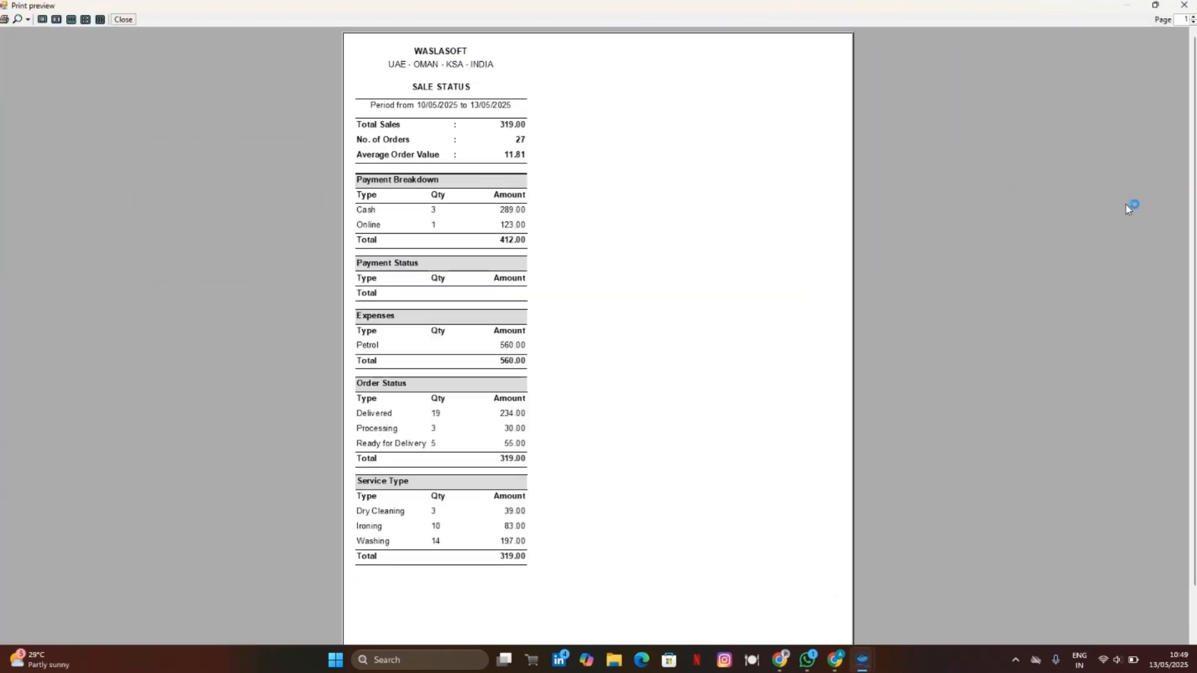
{"action": "left_click", "coordinate": [1184, 5]}
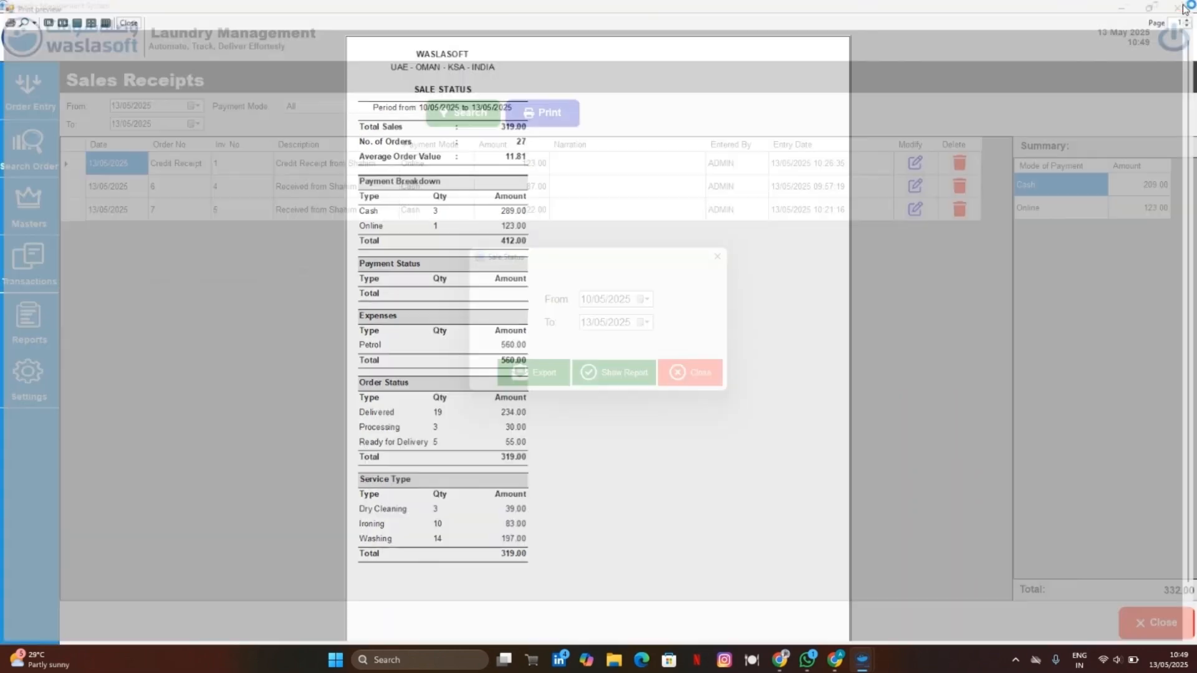
Export the Sales Status report as a PDF, look through its pages and close the file.
{"action": "left_click", "coordinate": [539, 368]}
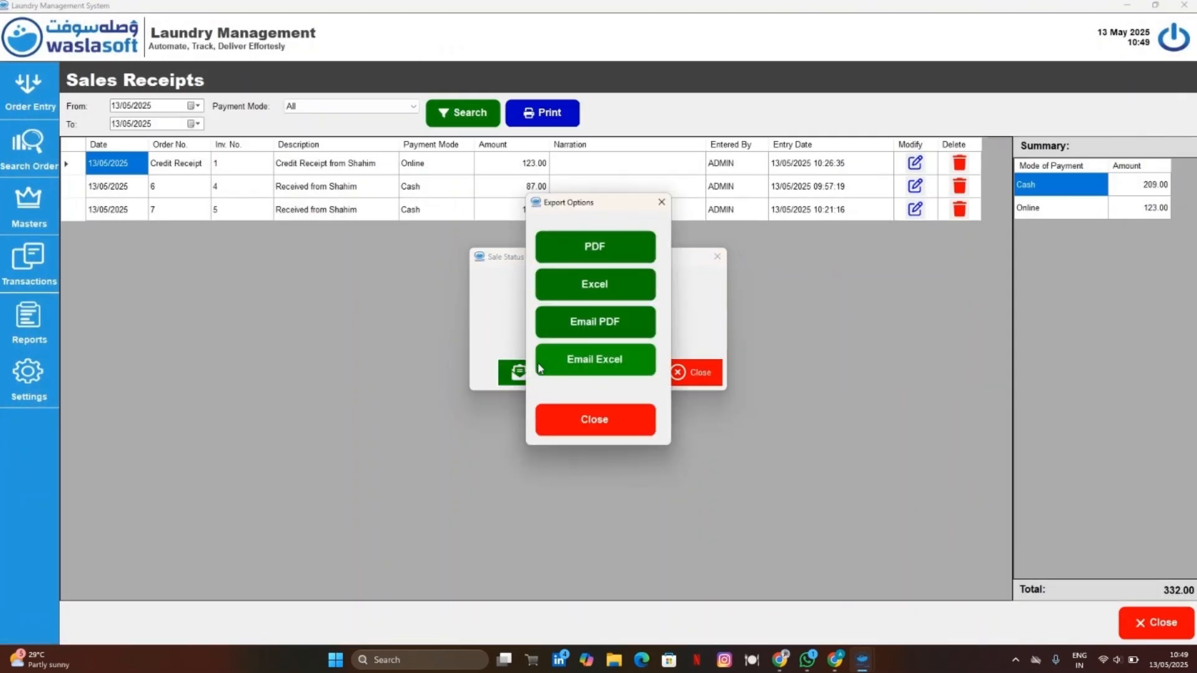
{"action": "left_click", "coordinate": [611, 288]}
{"action": "left_click", "coordinate": [628, 259]}
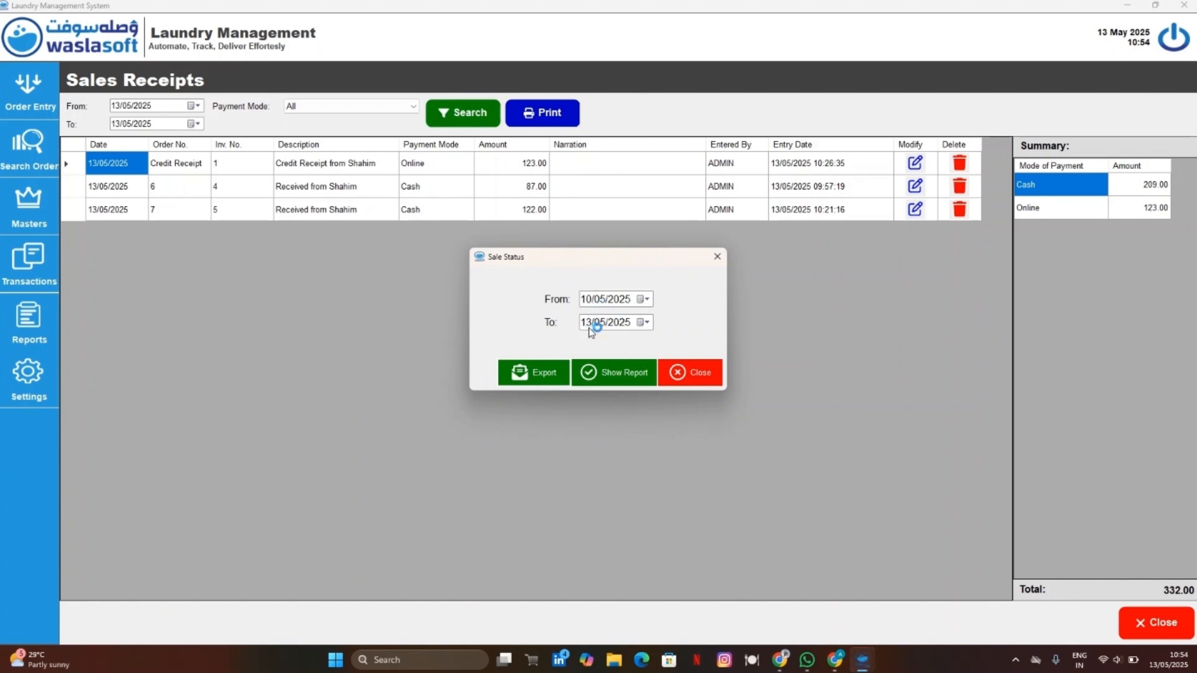
{"action": "left_click", "coordinate": [557, 366]}
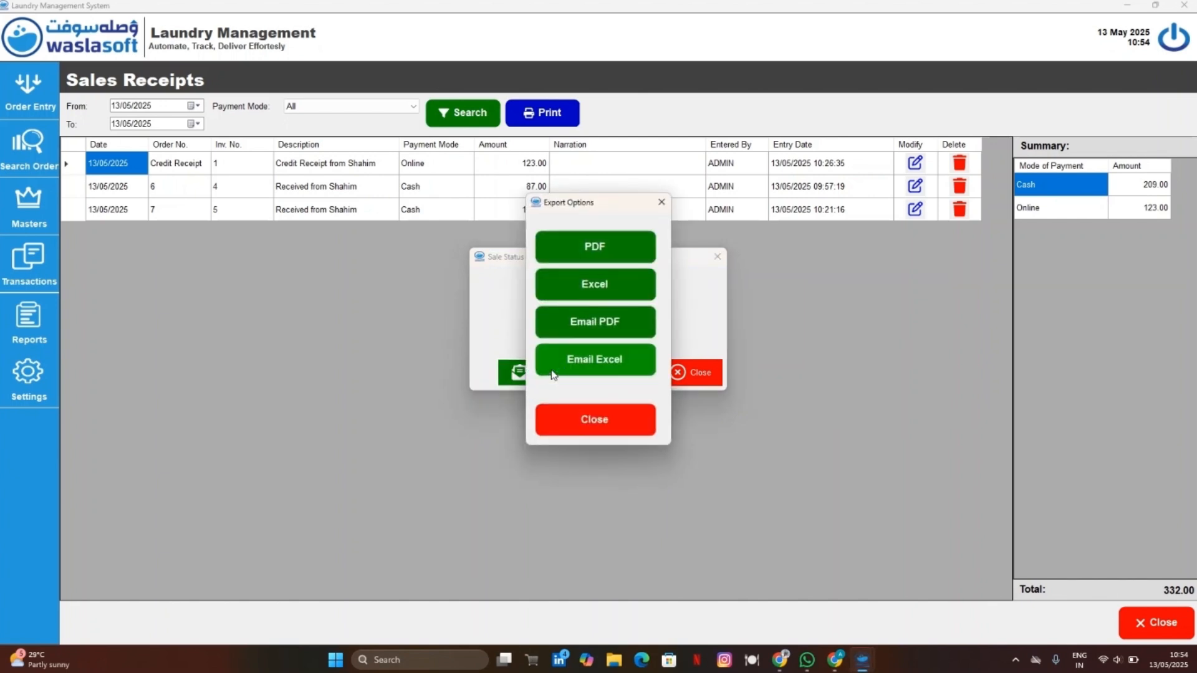
{"action": "left_click", "coordinate": [602, 248]}
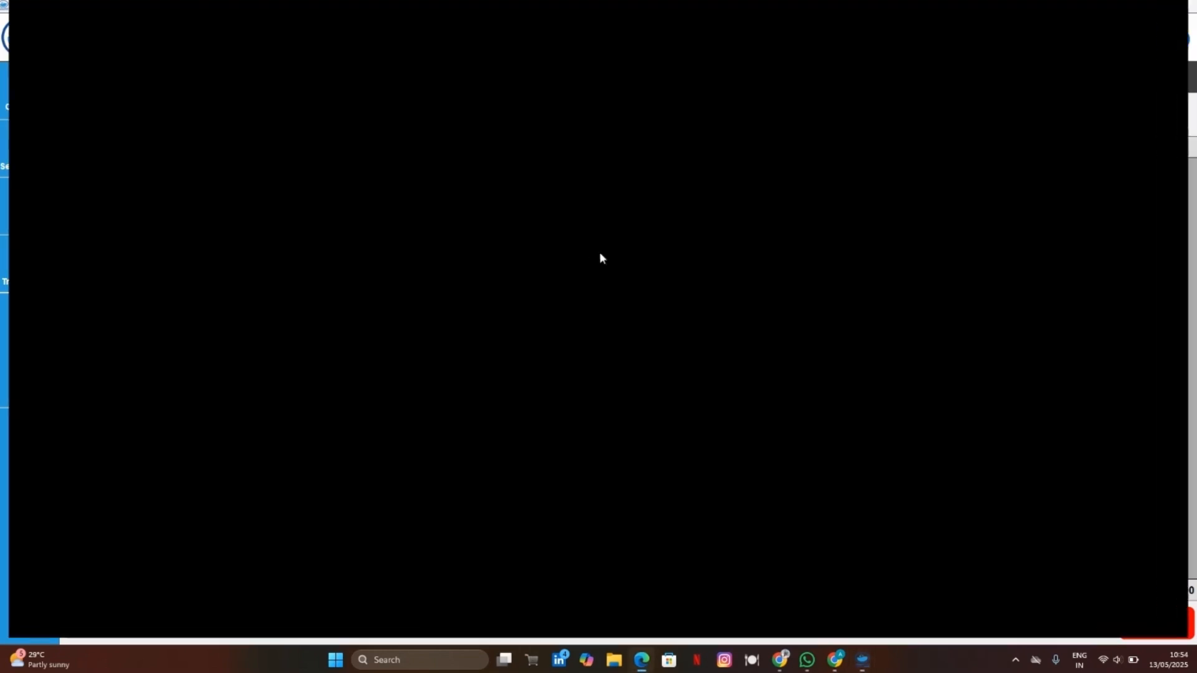
{"action": "scroll", "coordinate": [542, 421], "scroll_direction": "down", "scroll_amount": 10}
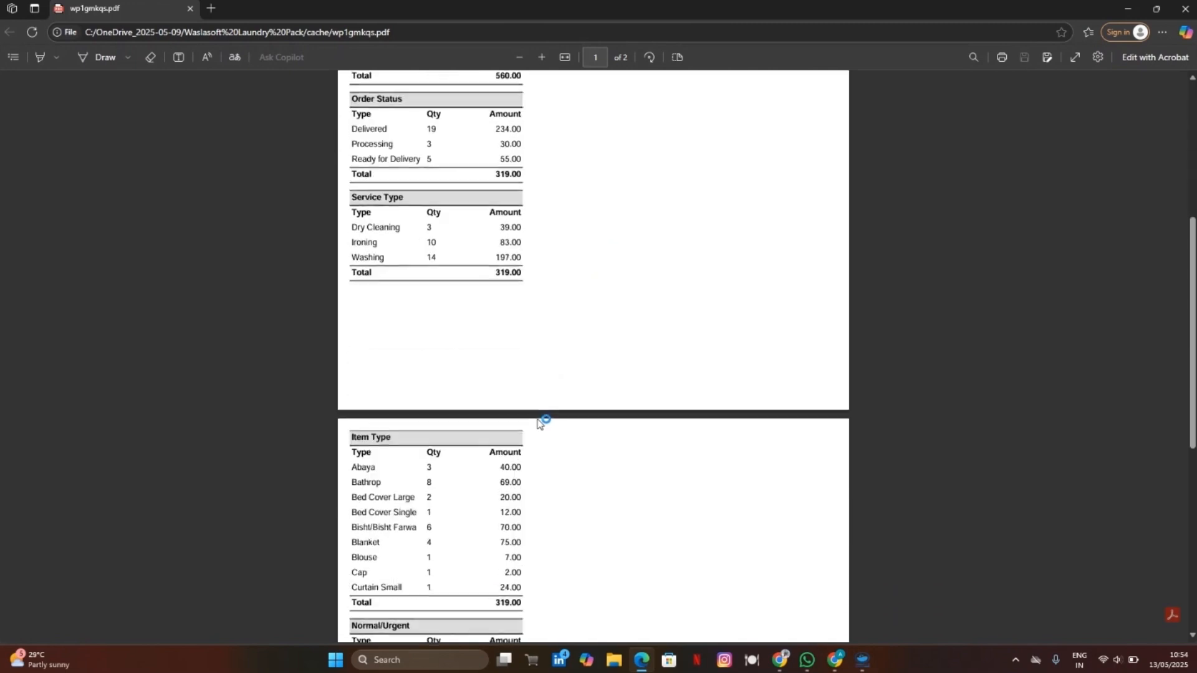
{"action": "scroll", "coordinate": [540, 424], "scroll_direction": "up", "scroll_amount": 8}
{"action": "scroll", "coordinate": [540, 423], "scroll_direction": "up", "scroll_amount": 4}
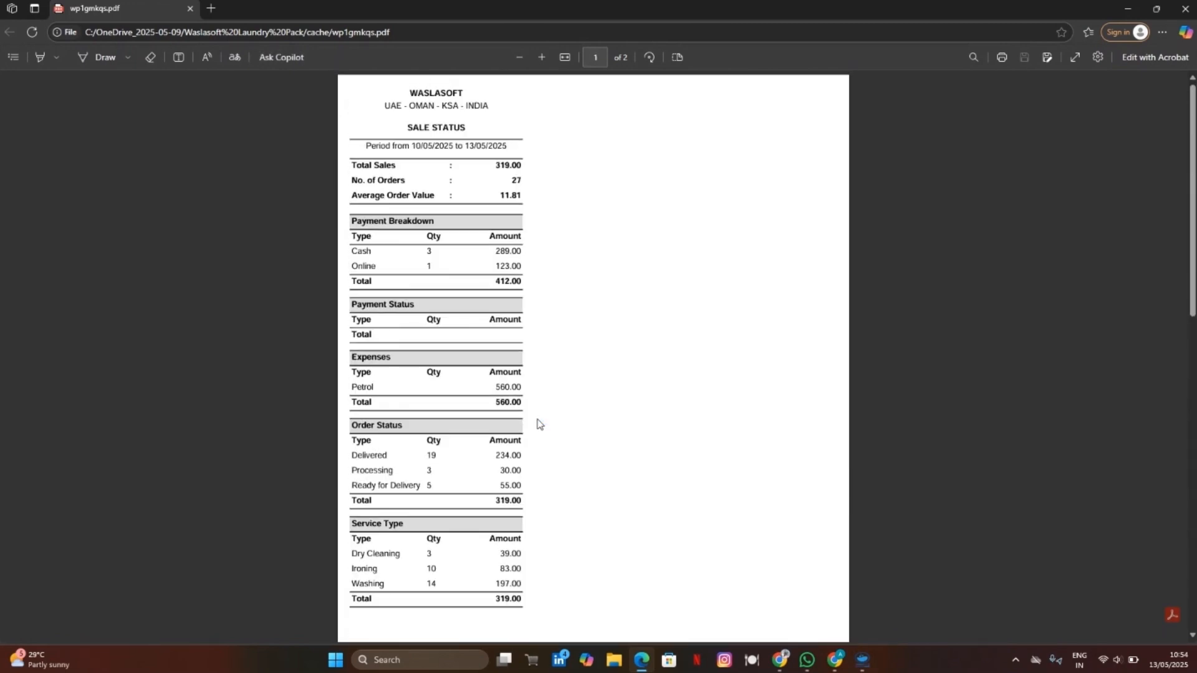
{"action": "left_click", "coordinate": [1184, 9]}
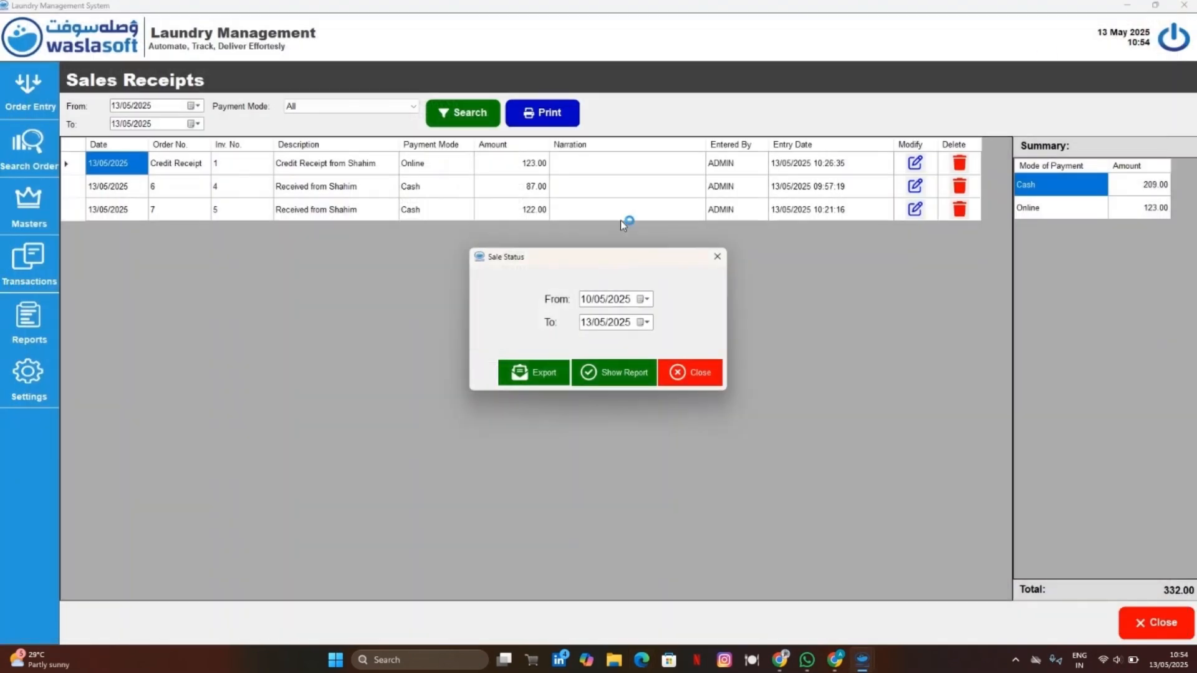
Export the Sales Status report to Excel, look through the worksheet and close the workbook.
{"action": "left_click", "coordinate": [548, 371]}
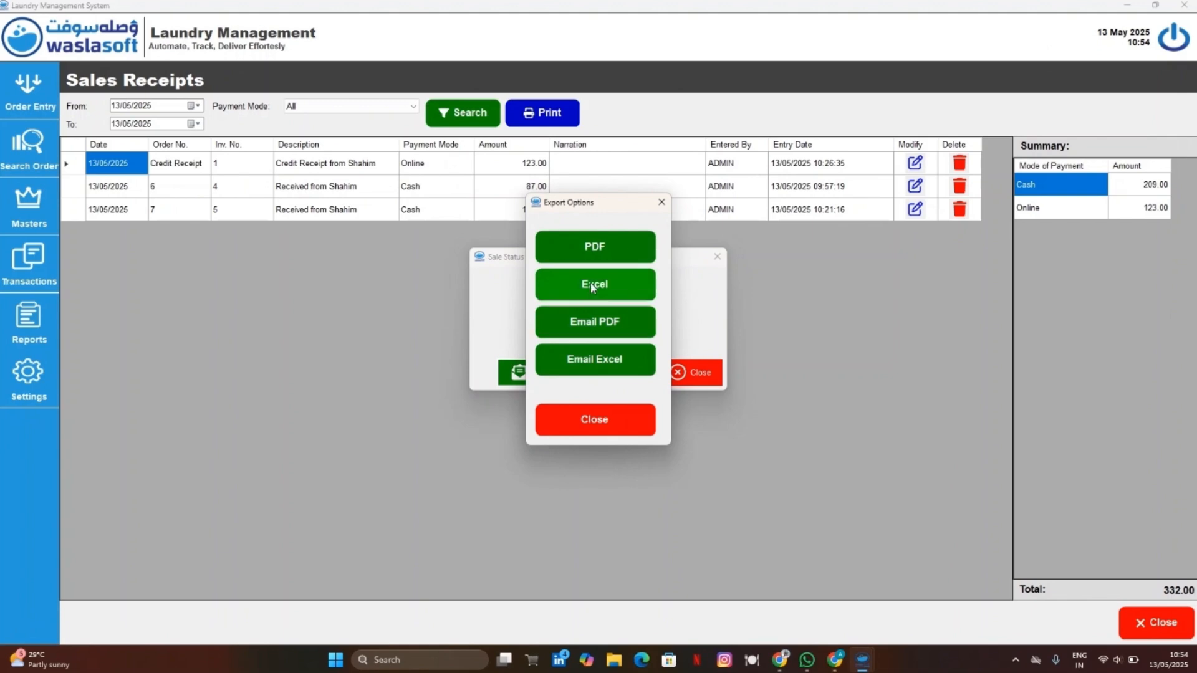
{"action": "left_click", "coordinate": [590, 283]}
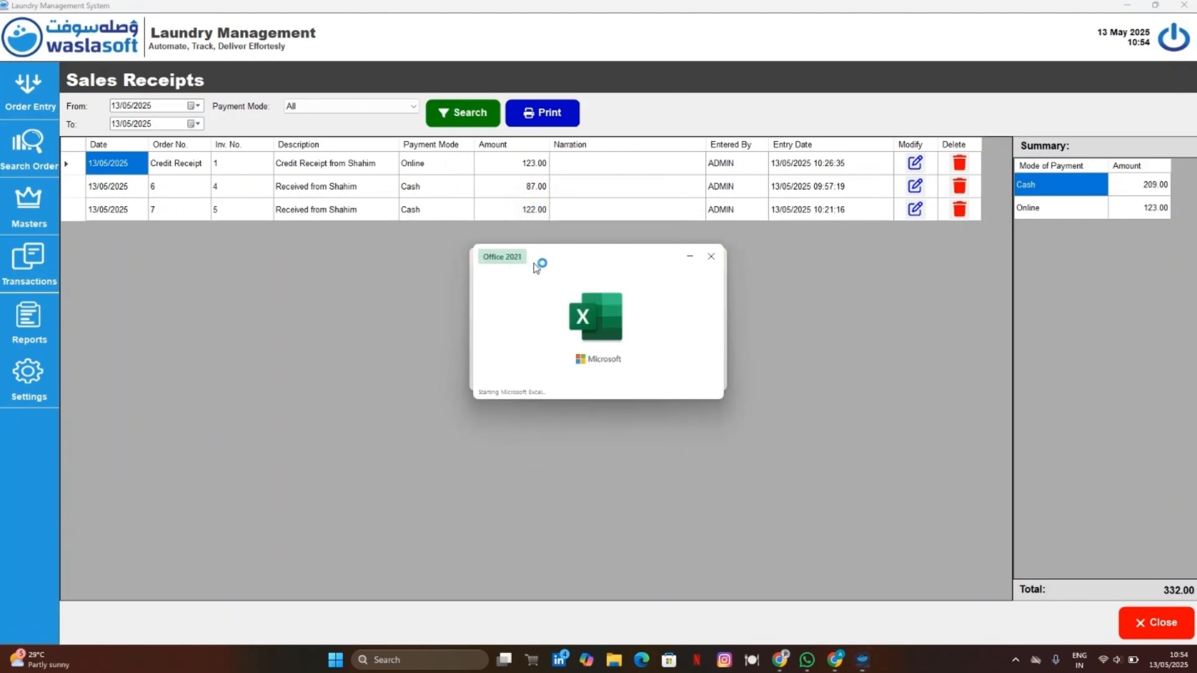
{"action": "scroll", "coordinate": [468, 424], "scroll_direction": "down", "scroll_amount": 9}
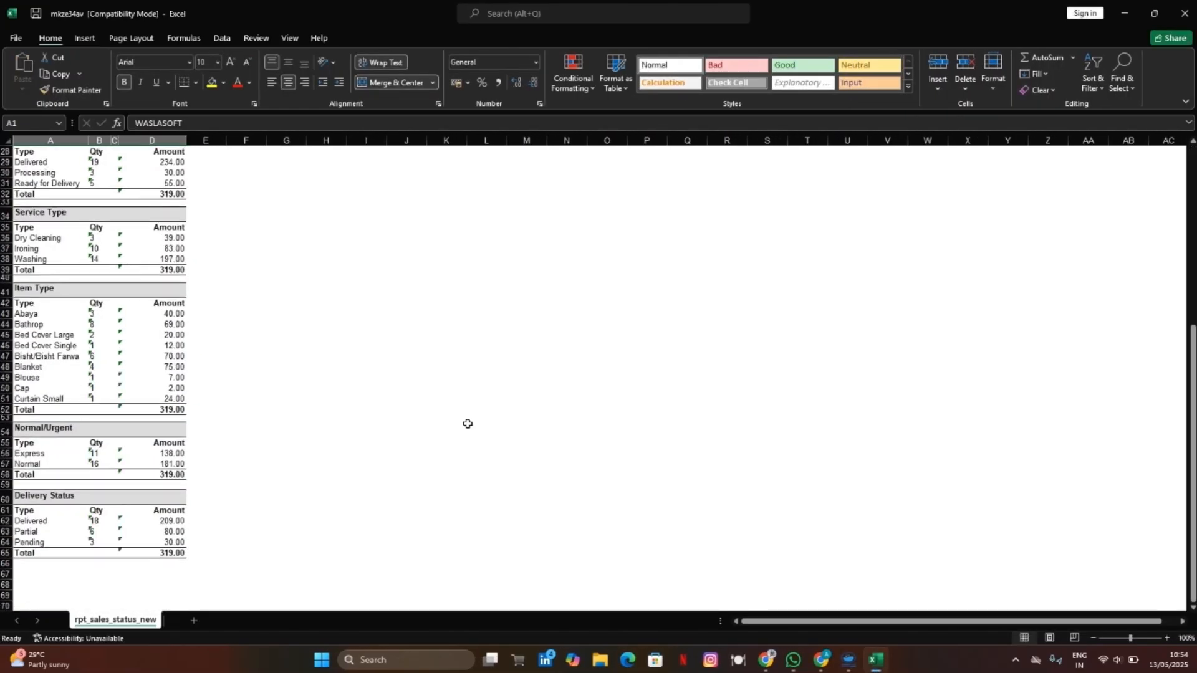
{"action": "scroll", "coordinate": [467, 424], "scroll_direction": "up", "scroll_amount": 9}
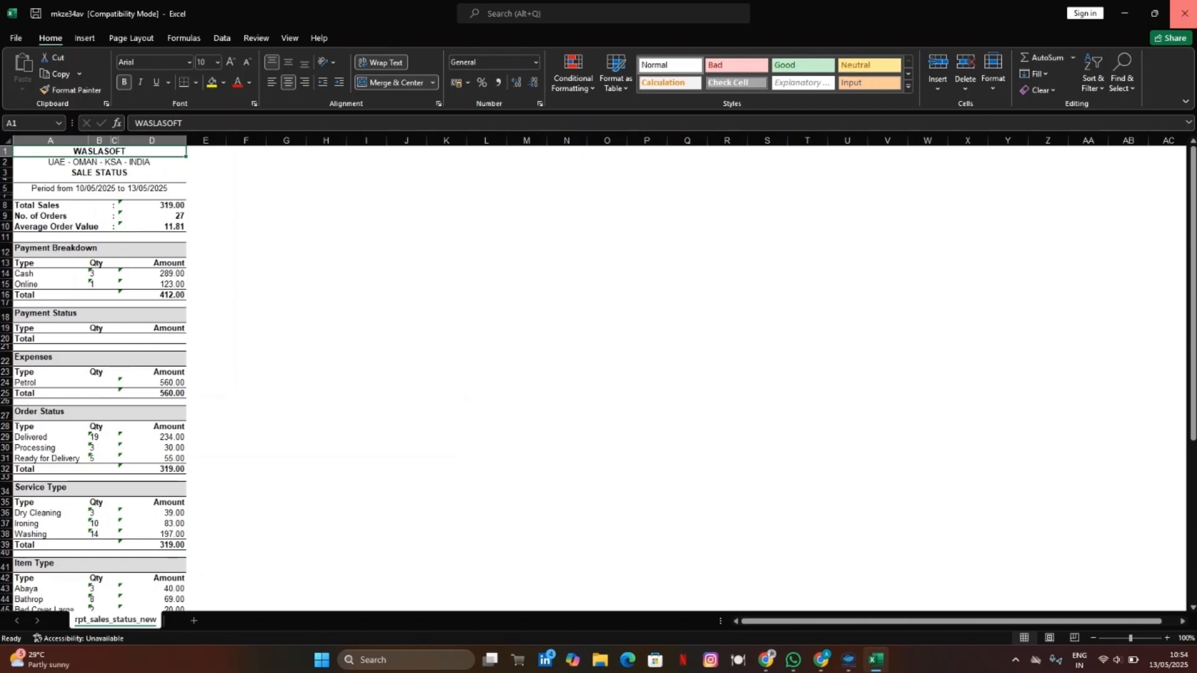
{"action": "left_click", "coordinate": [1184, 13]}
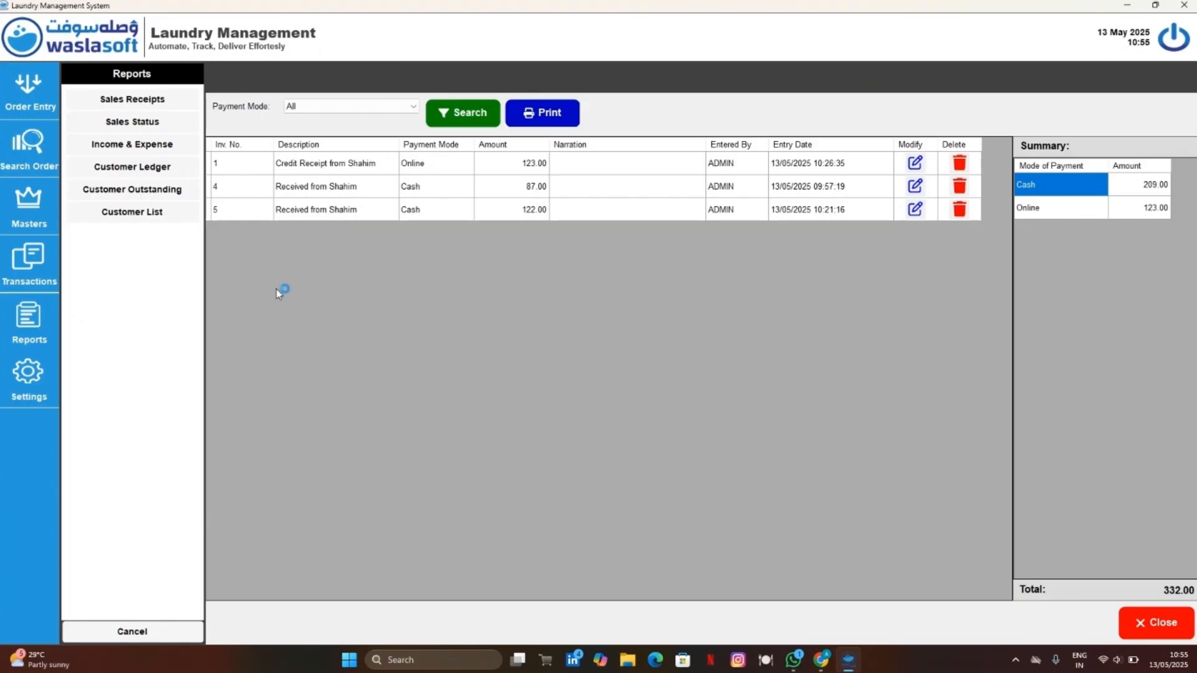
View the Income & Expense report and the Customer Outstanding report, and close the outstanding list.
{"action": "left_click", "coordinate": [148, 146]}
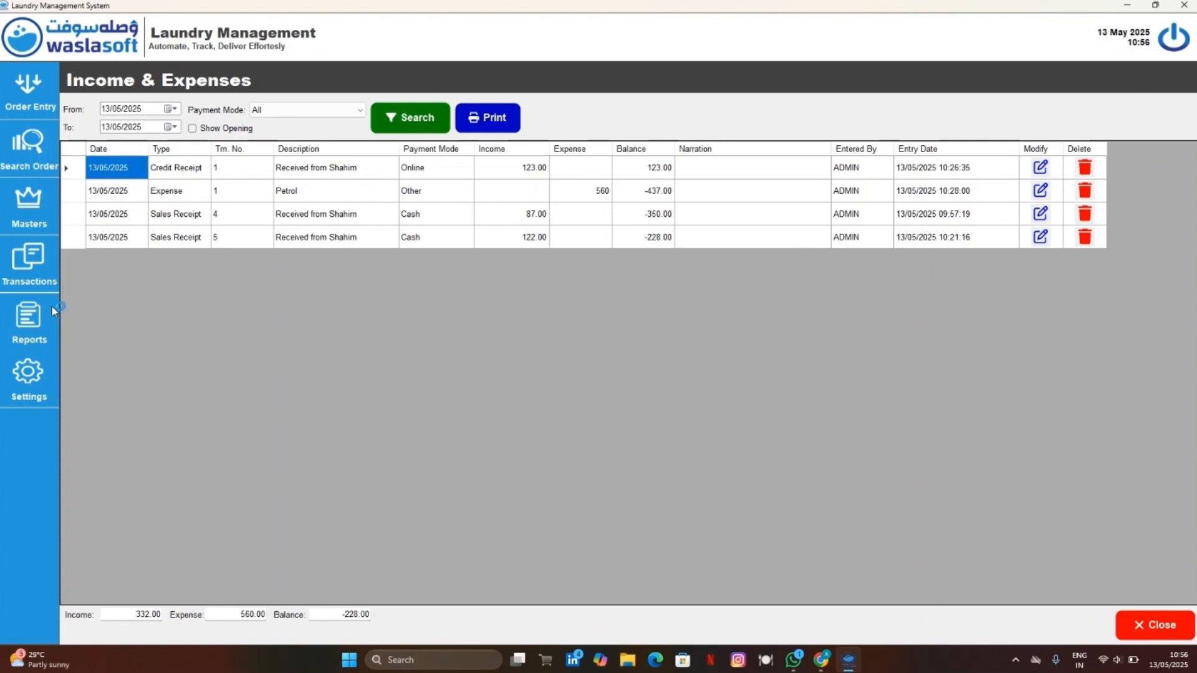
{"action": "left_click", "coordinate": [31, 312]}
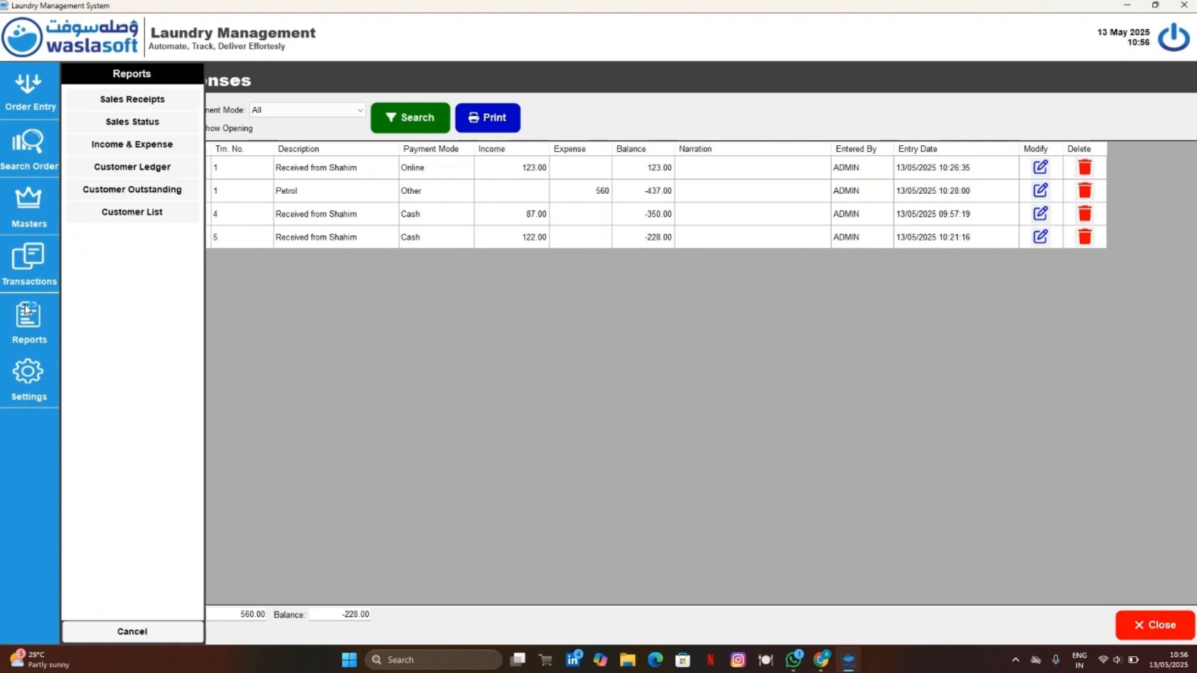
{"action": "left_click", "coordinate": [111, 192]}
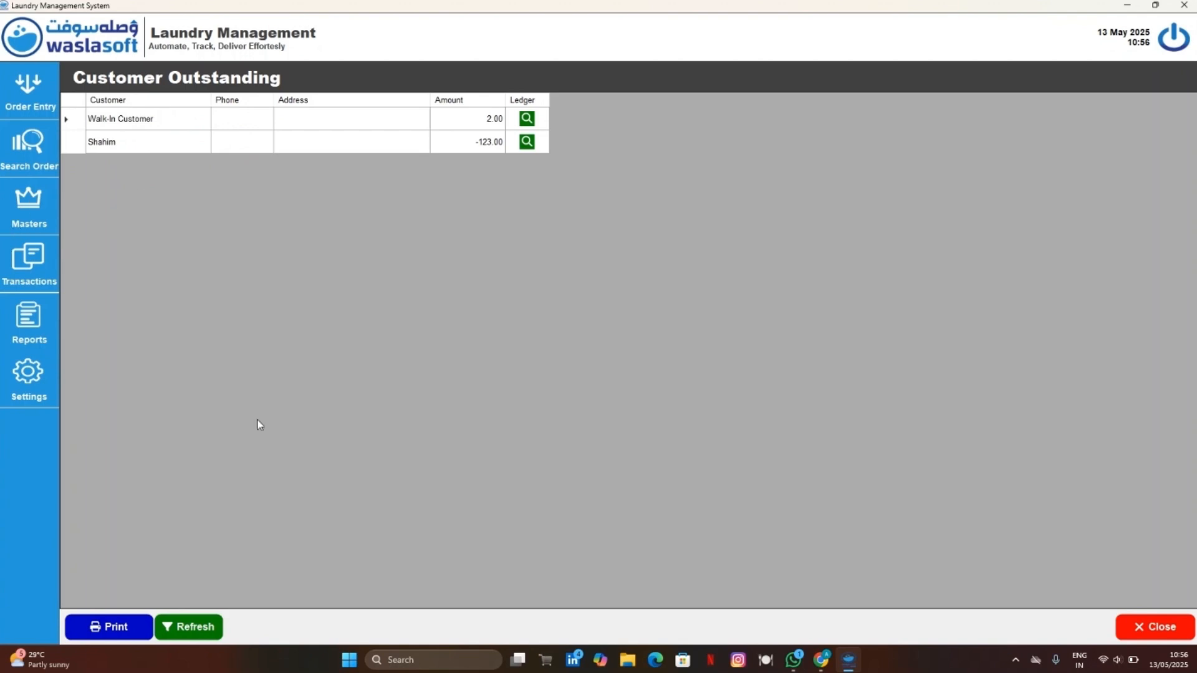
{"action": "left_click", "coordinate": [1154, 626]}
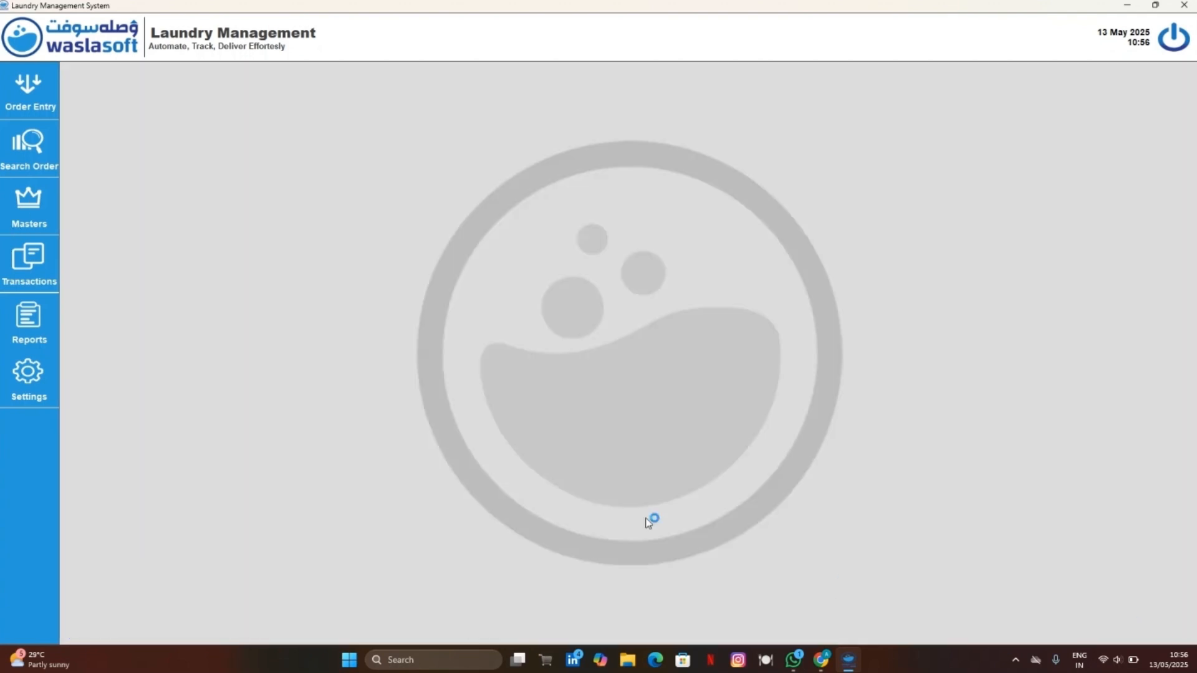
Open the Customer List report.
{"action": "left_click", "coordinate": [25, 322]}
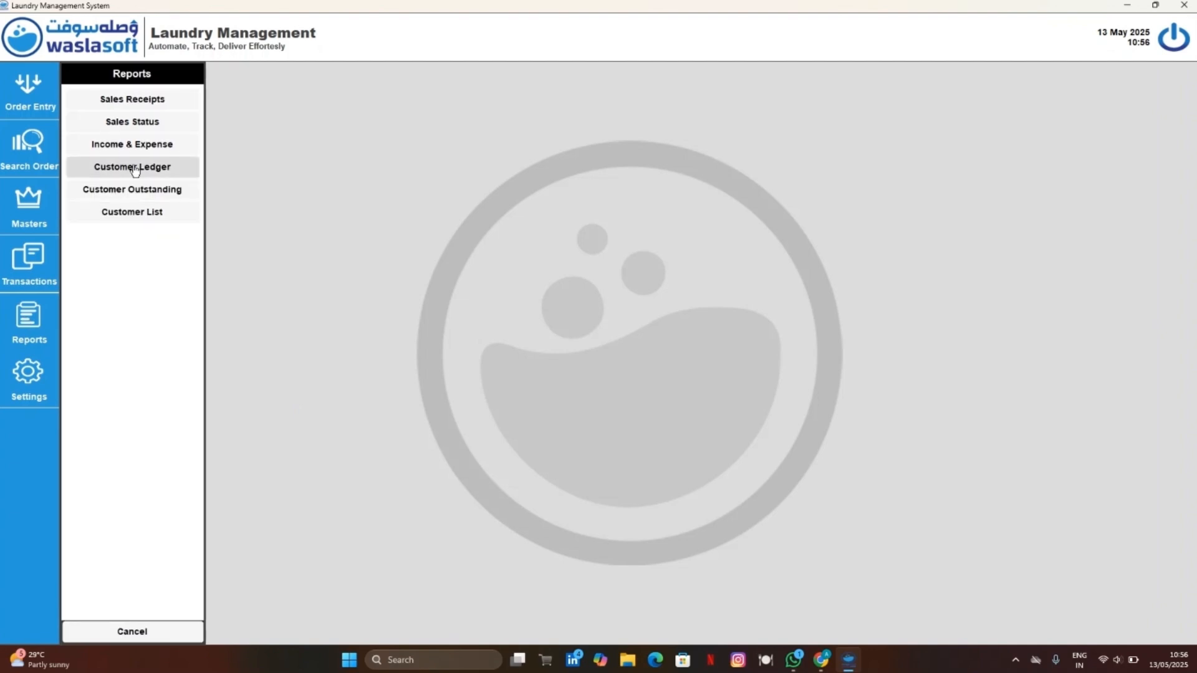
{"action": "left_click", "coordinate": [131, 215]}
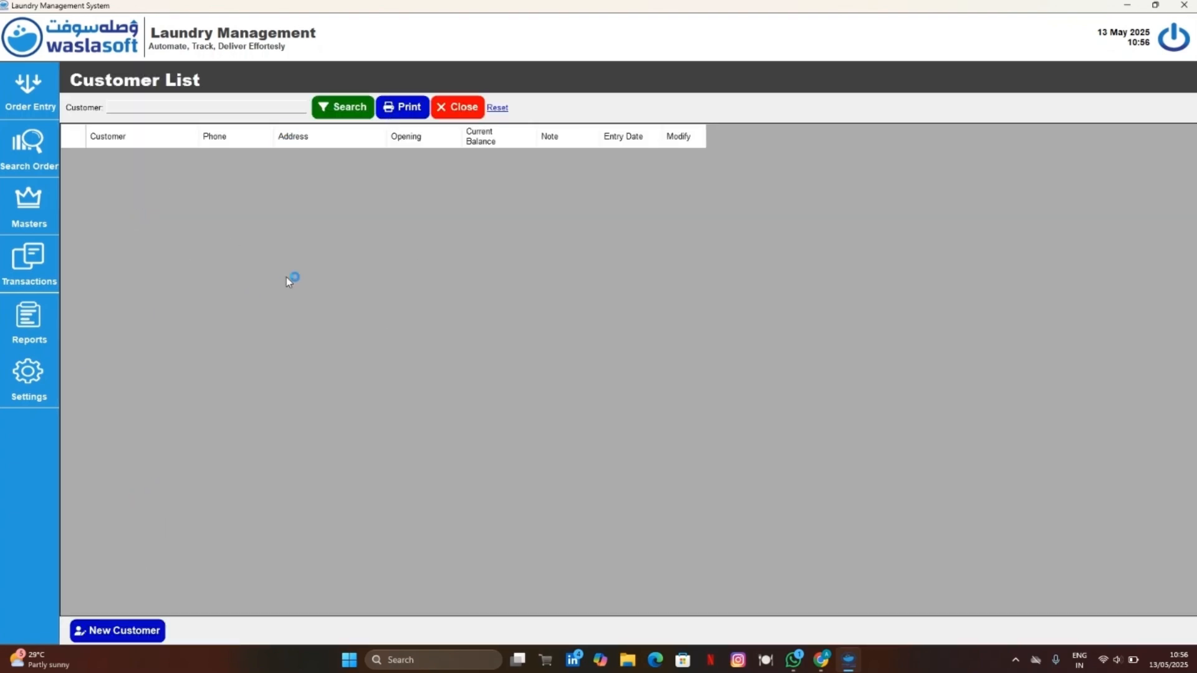
{"action": "left_click", "coordinate": [20, 662]}
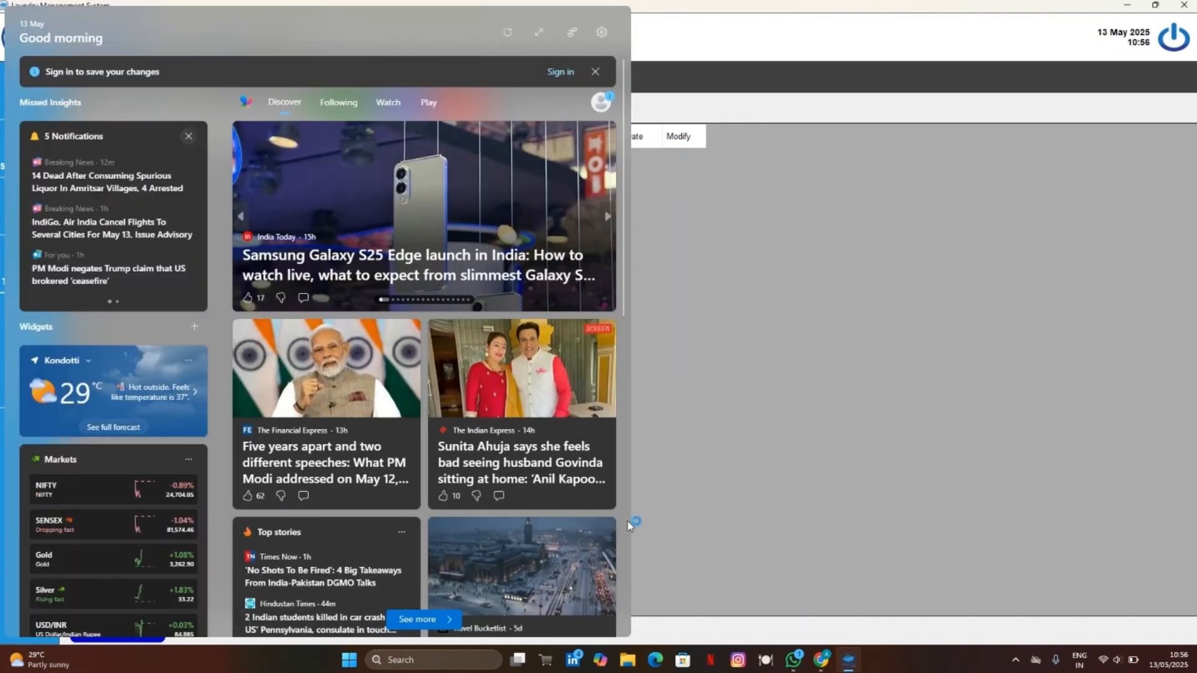
{"action": "left_click", "coordinate": [695, 515]}
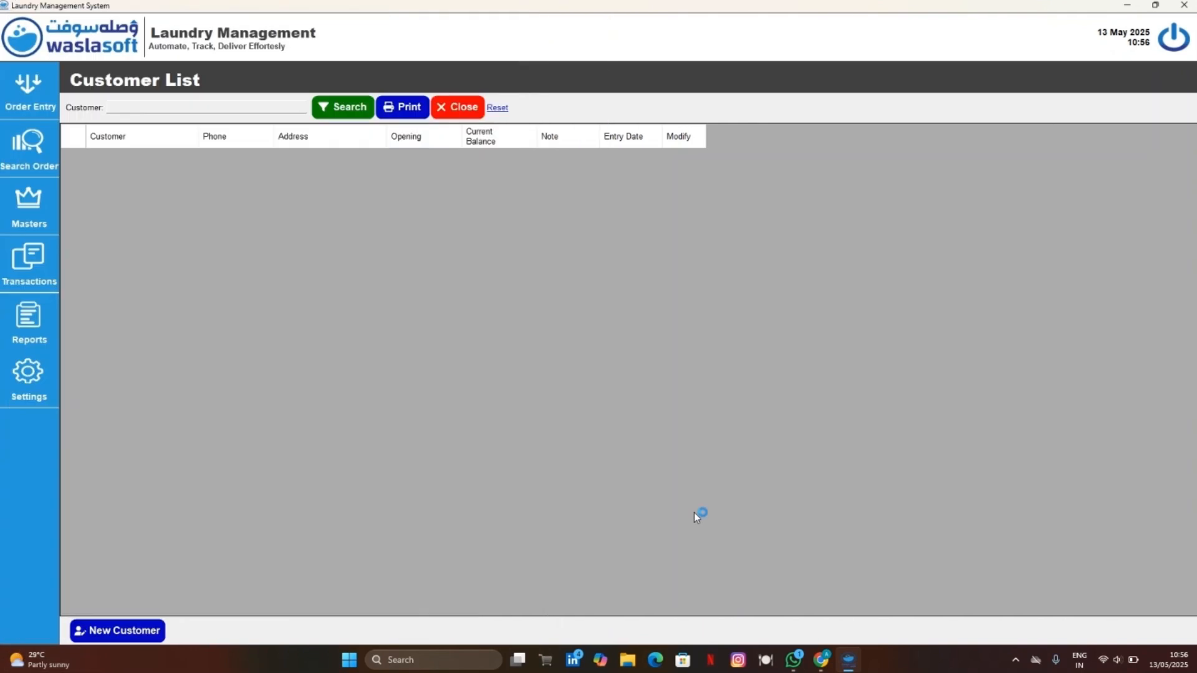
Add a new customer with a contact number, customer name and address, leaving the note empty, and save the entry.
{"action": "left_click", "coordinate": [156, 631]}
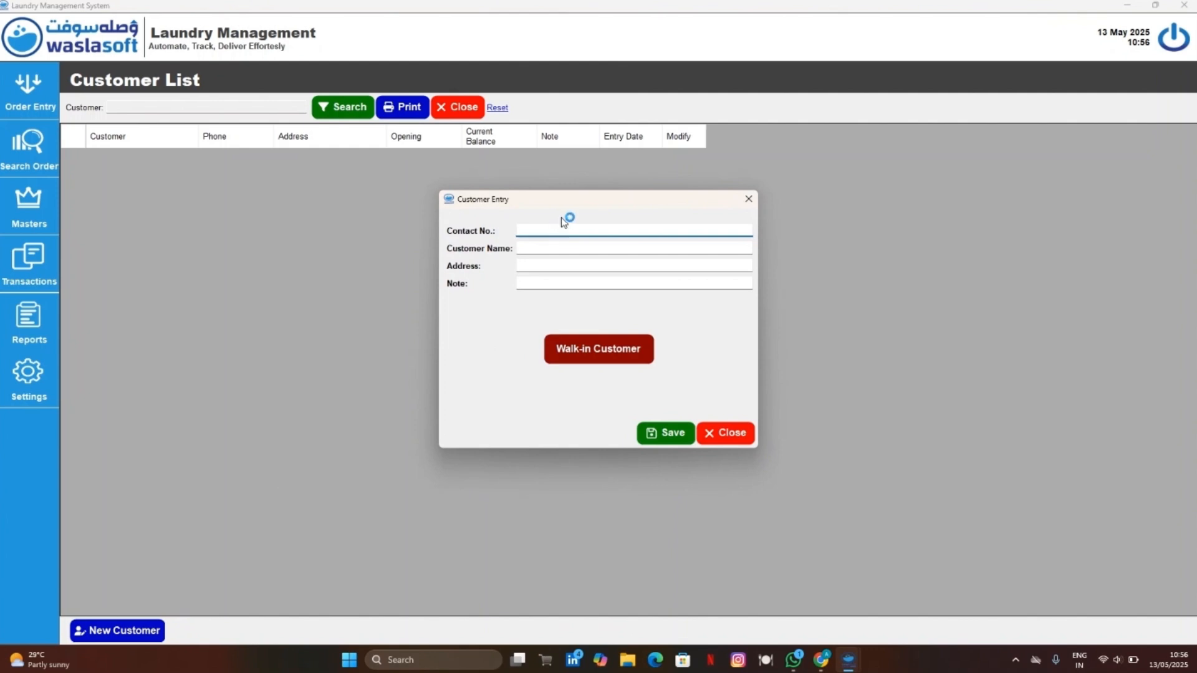
{"action": "type", "text": "12"}
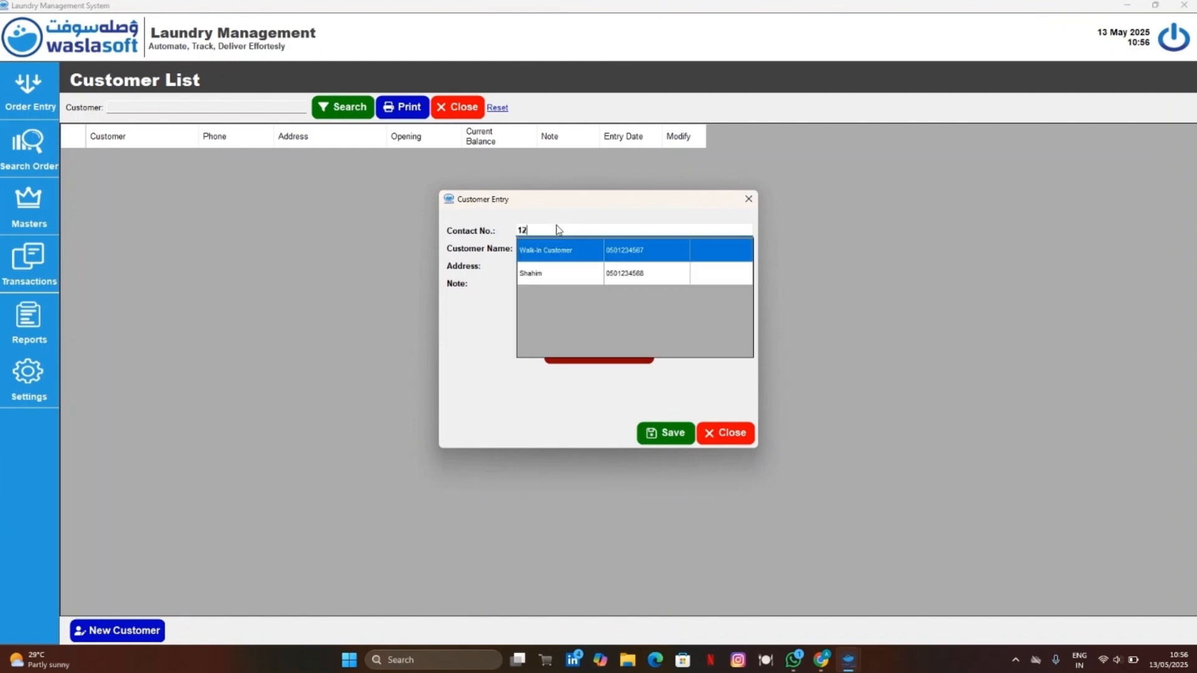
{"action": "type", "text": "3456789"}
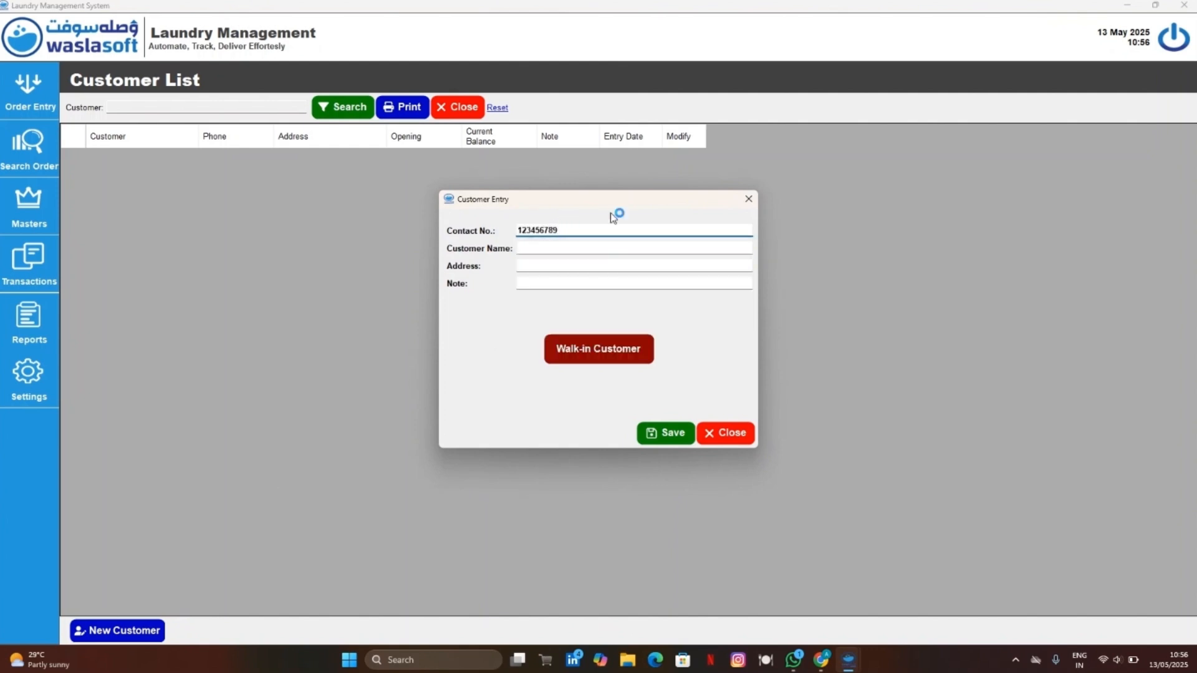
{"action": "left_click", "coordinate": [623, 252]}
{"action": "type", "text": "asd"}
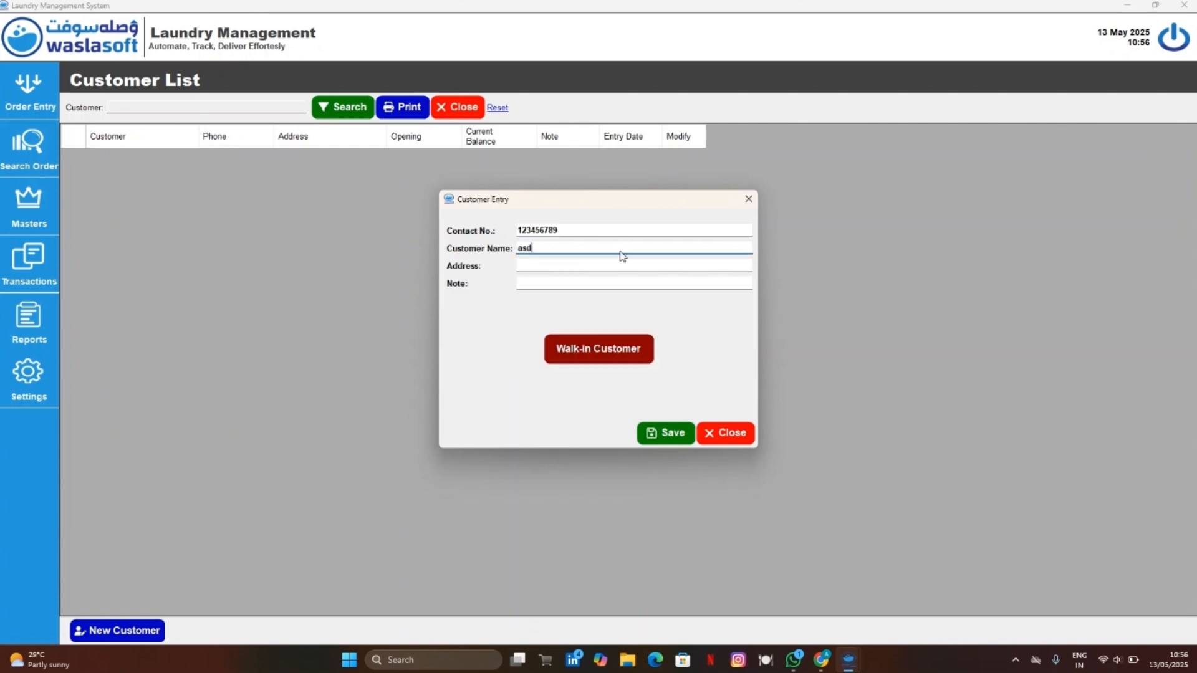
{"action": "left_click", "coordinate": [587, 267]}
{"action": "type", "text": "nbgh"}
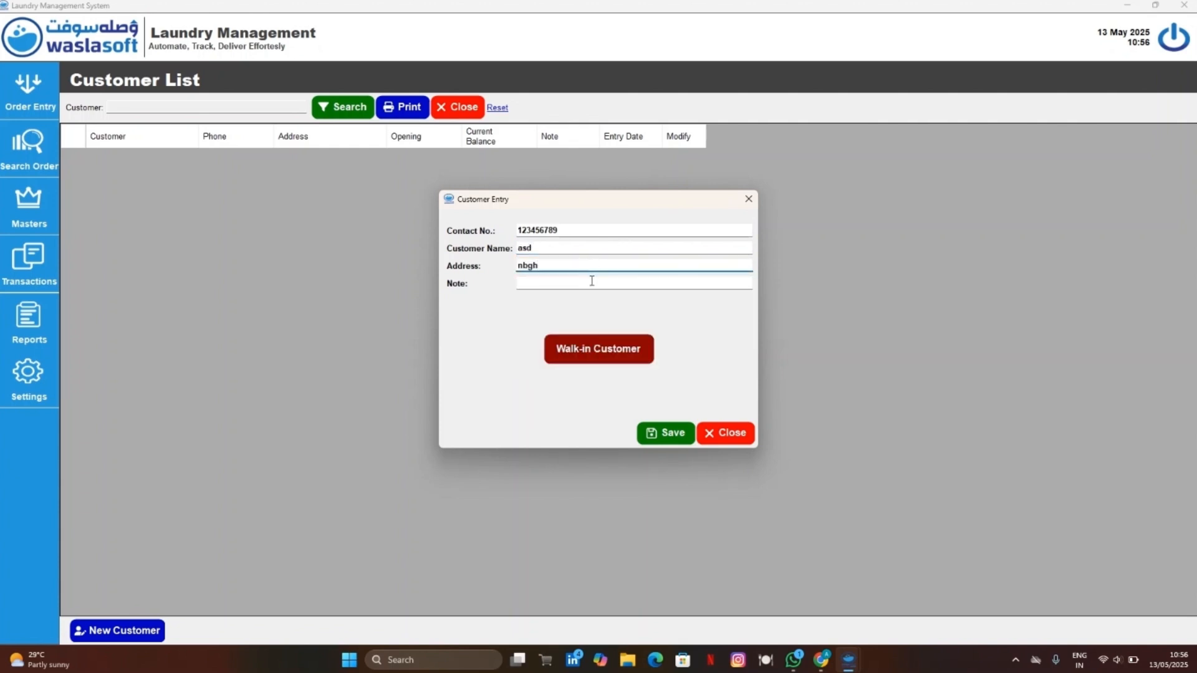
{"action": "left_click", "coordinate": [591, 283]}
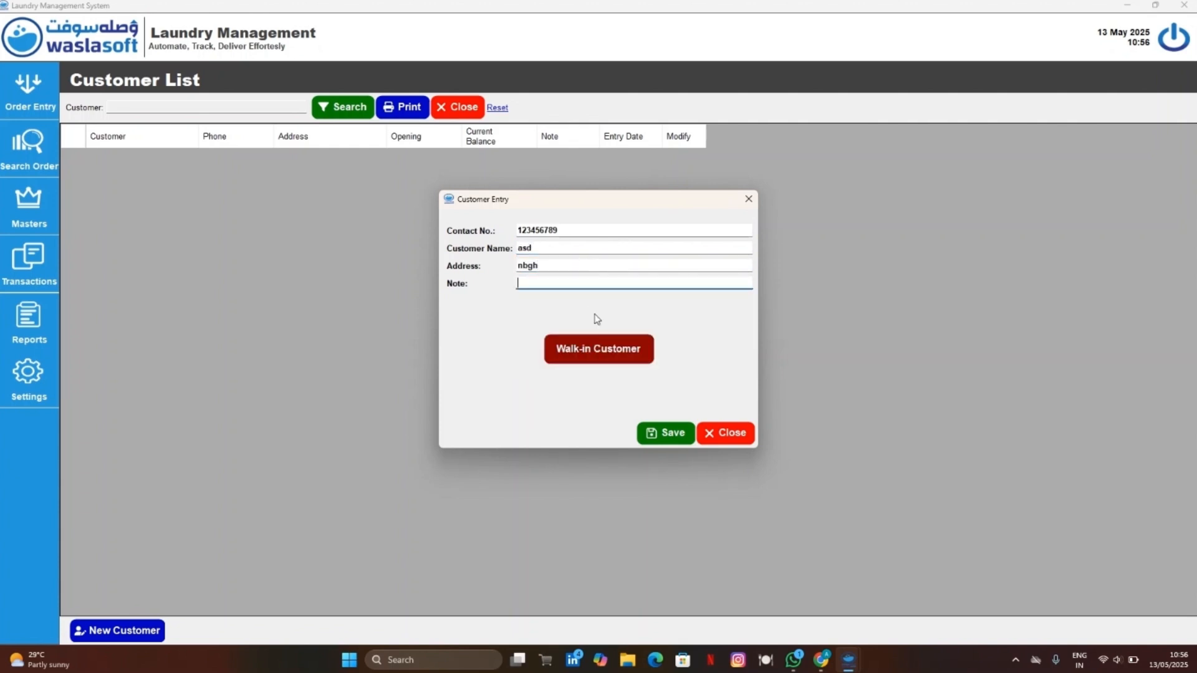
{"action": "left_click", "coordinate": [670, 430]}
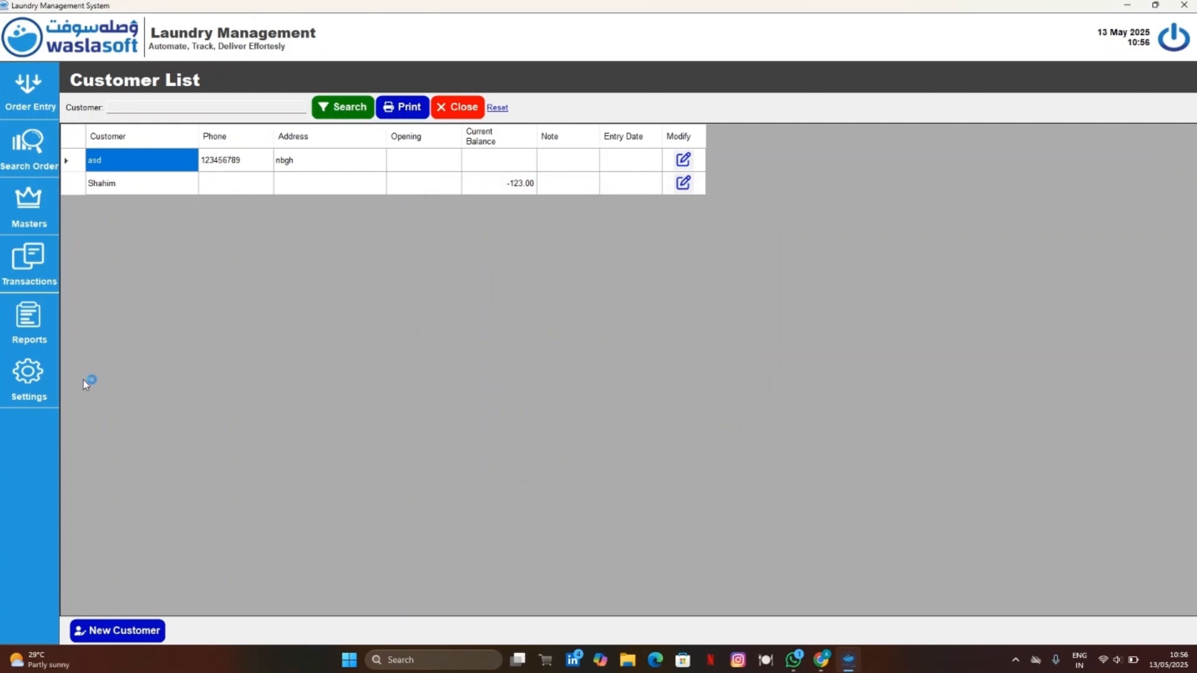
Open the general Settings dialog, entering the supervisor password to unlock it.
{"action": "left_click", "coordinate": [25, 377]}
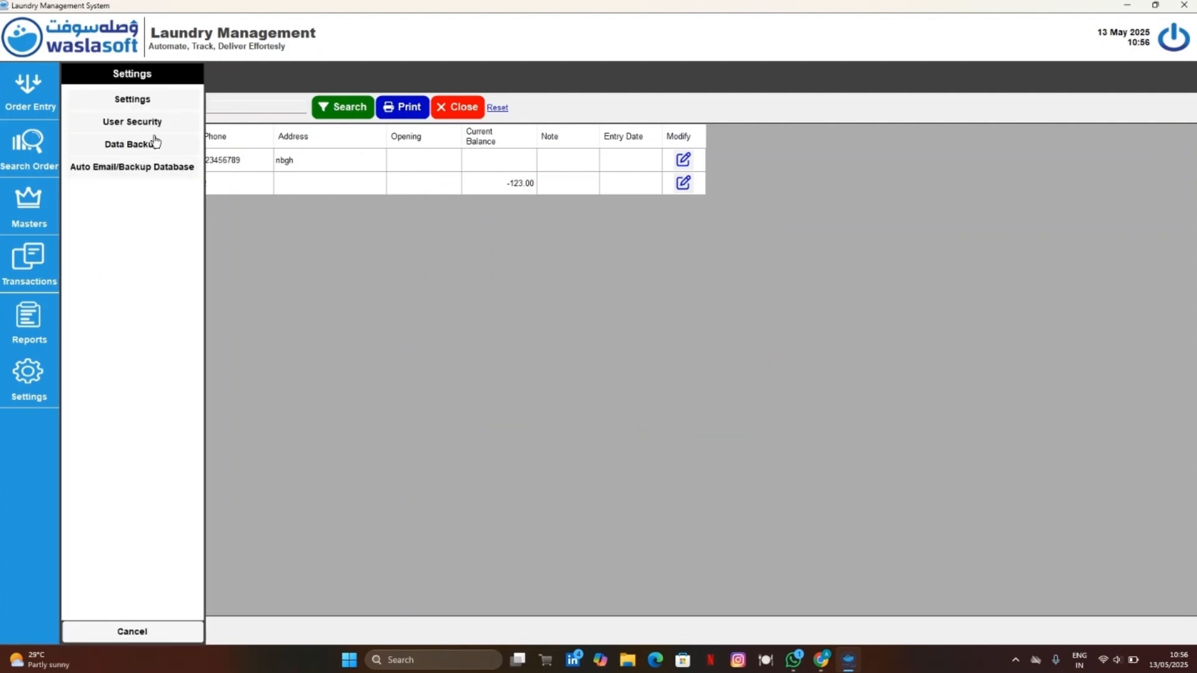
{"action": "left_click", "coordinate": [151, 102]}
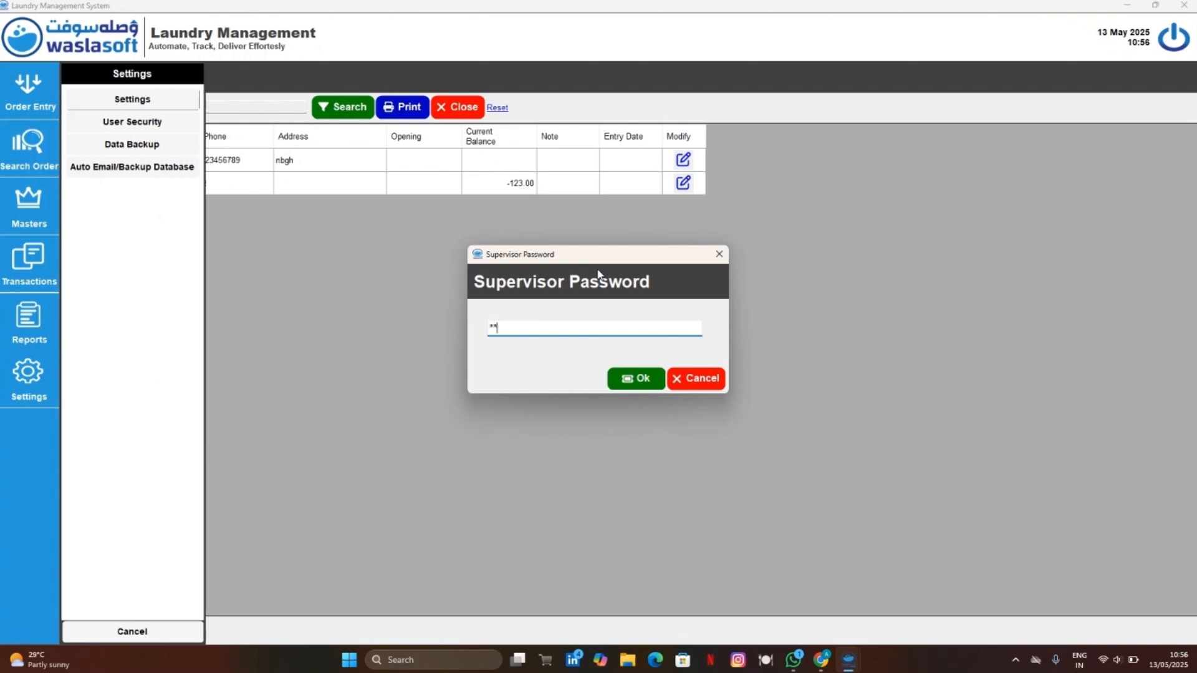
{"action": "left_click", "coordinate": [642, 378]}
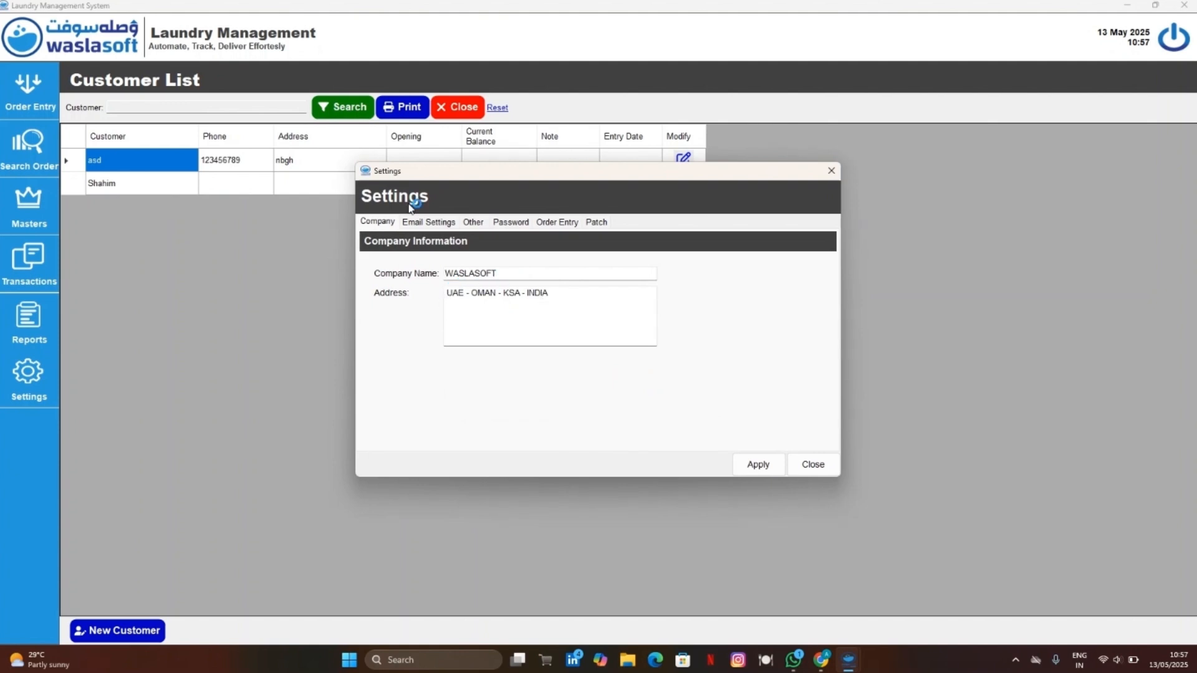
Look through the email, other, password, order entry and patch settings, and close the Settings dialog.
{"action": "left_click", "coordinate": [413, 223]}
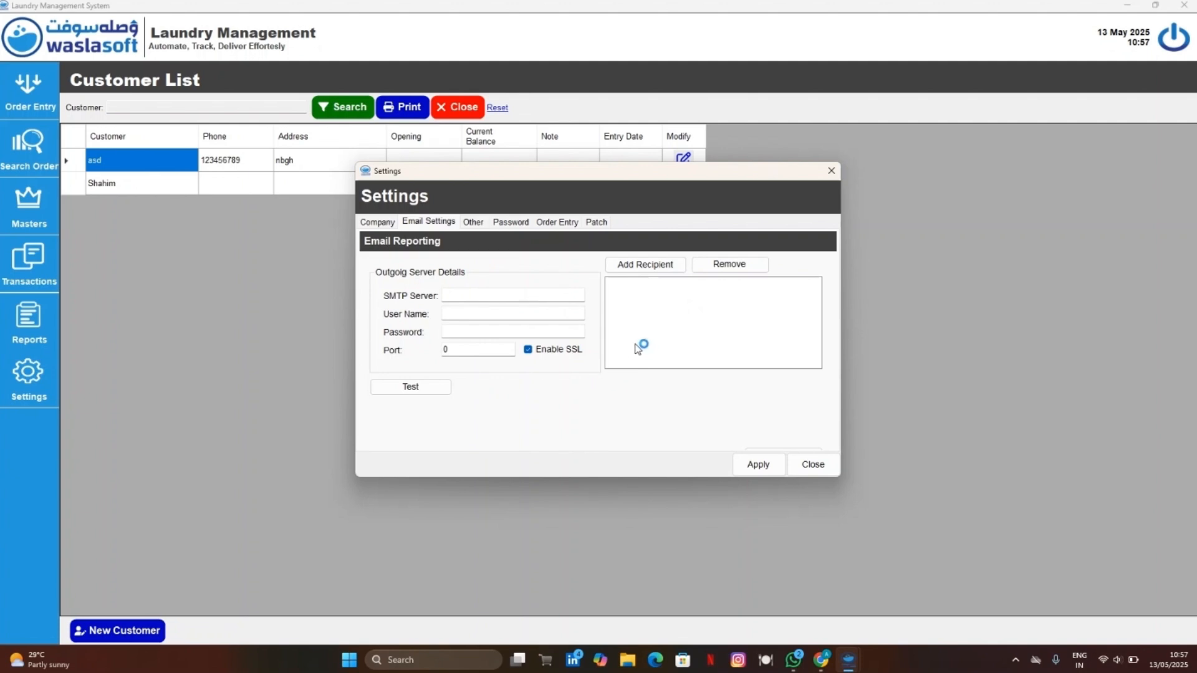
{"action": "left_click", "coordinate": [474, 223]}
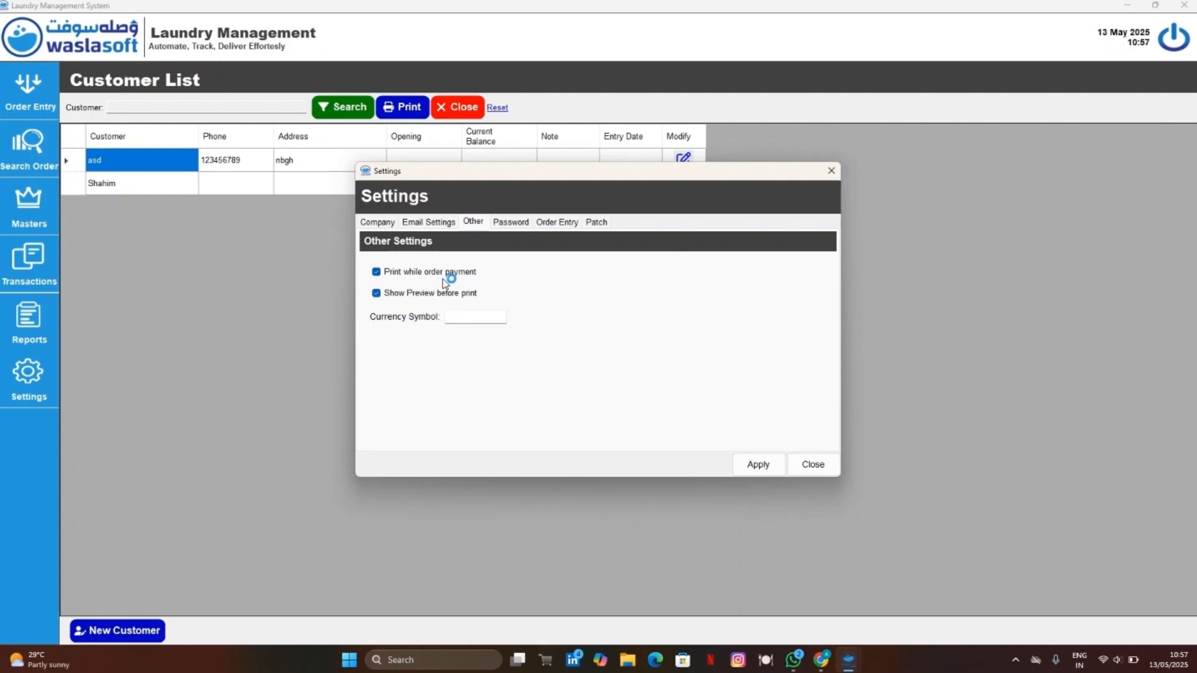
{"action": "left_click", "coordinate": [515, 226]}
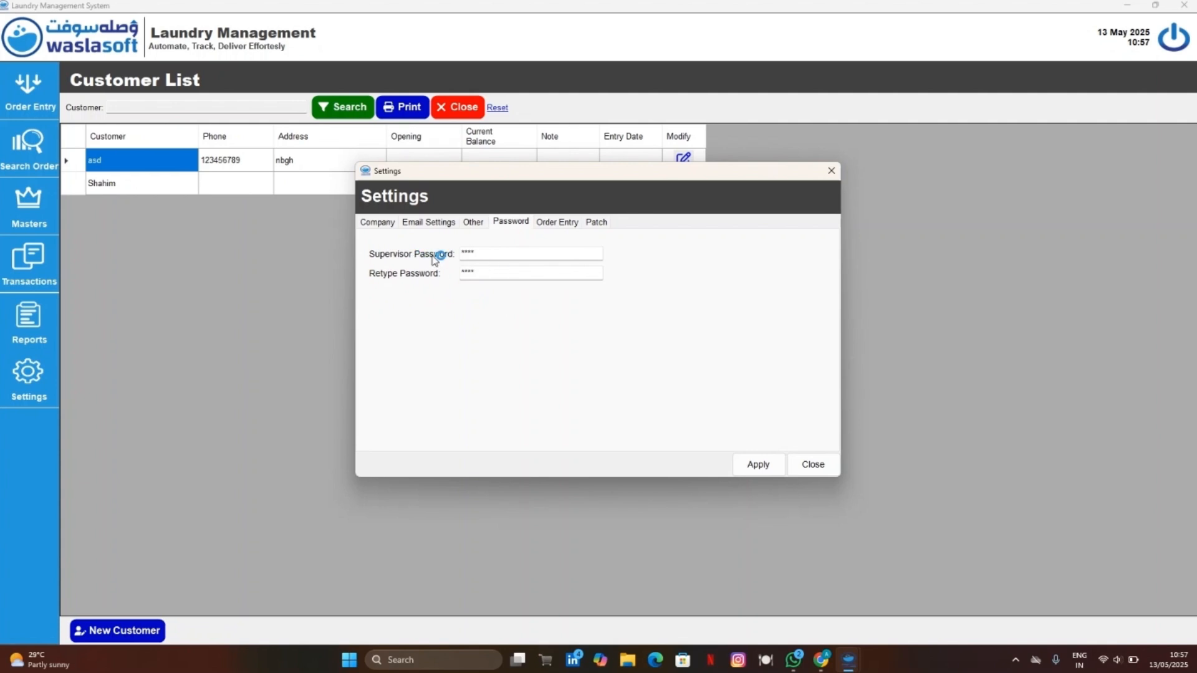
{"action": "left_click", "coordinate": [549, 223]}
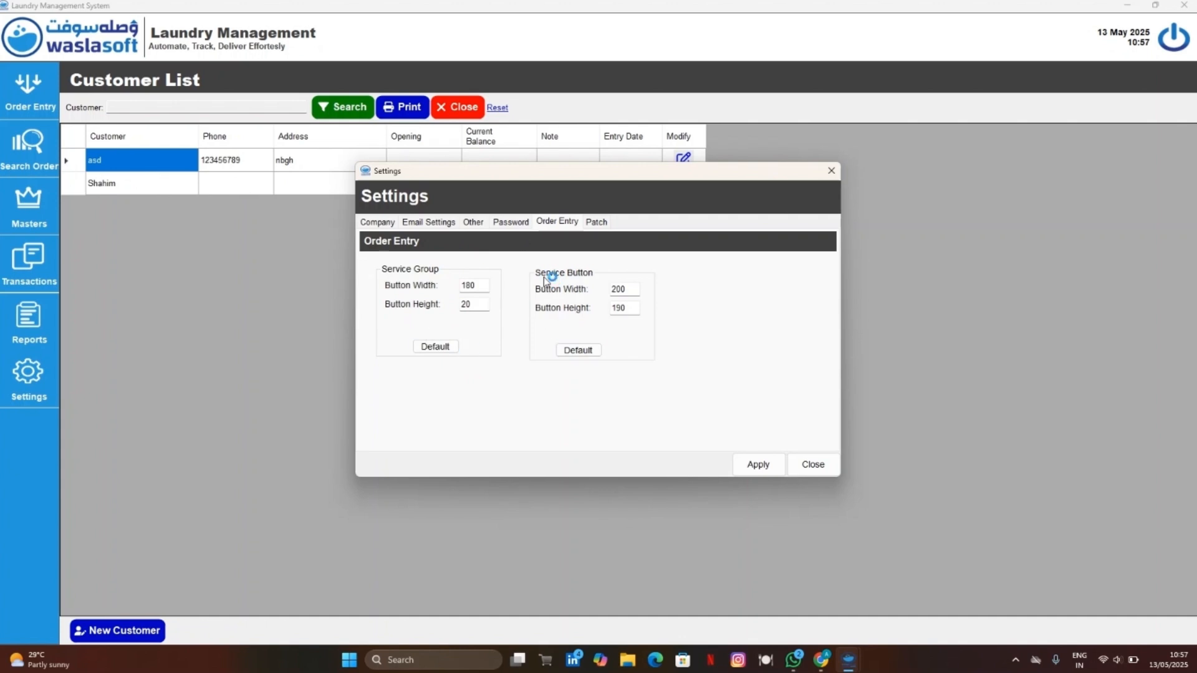
{"action": "left_click", "coordinate": [596, 221]}
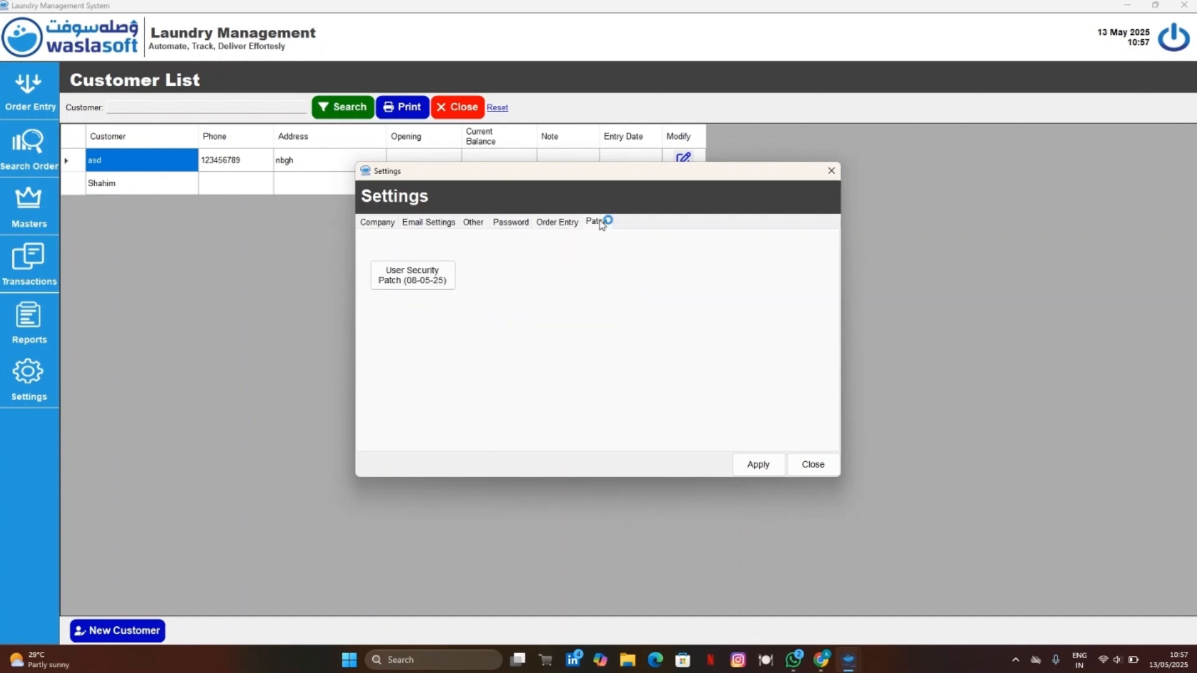
{"action": "left_click", "coordinate": [391, 285]}
{"action": "left_click", "coordinate": [817, 469]}
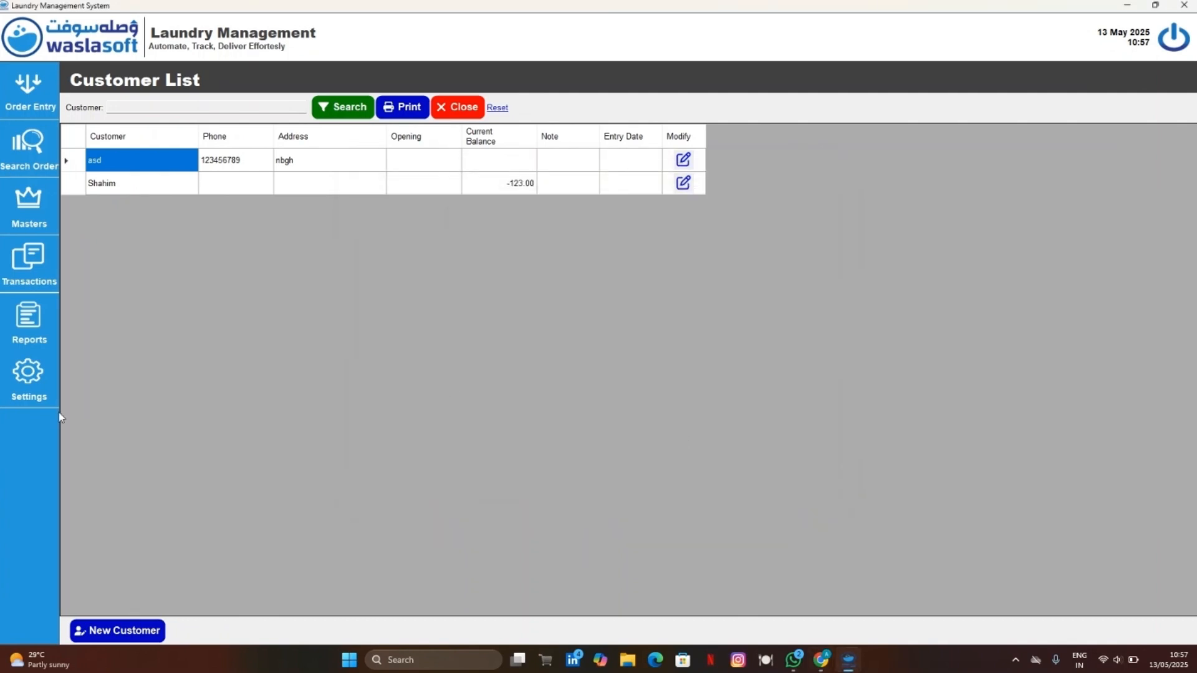
Open User Security by entering the supervisor password, view the user list and close it.
{"action": "left_click", "coordinate": [25, 370]}
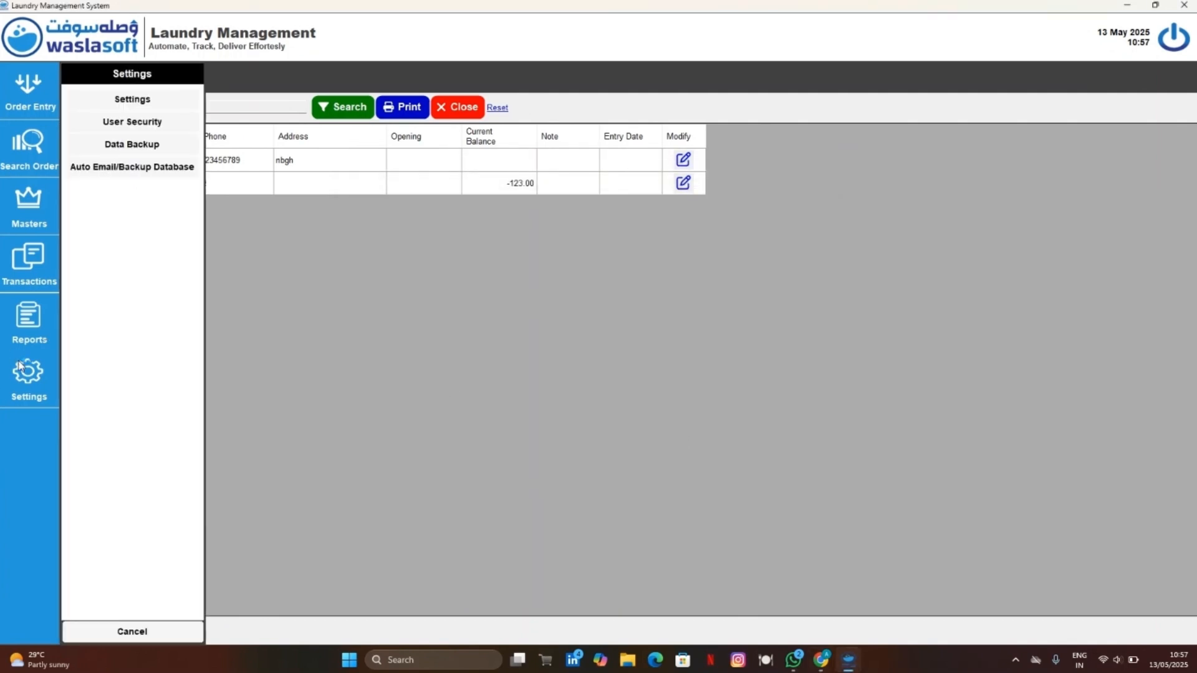
{"action": "left_click", "coordinate": [105, 129]}
{"action": "type", "text": "***"}
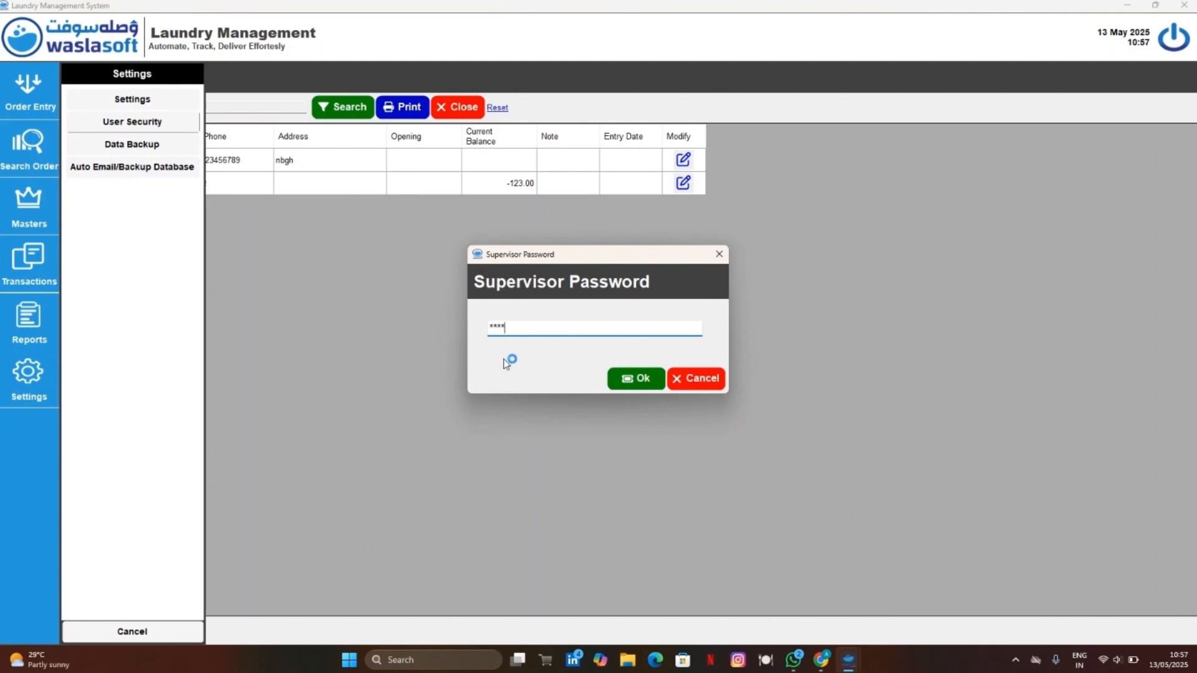
{"action": "left_click", "coordinate": [660, 380]}
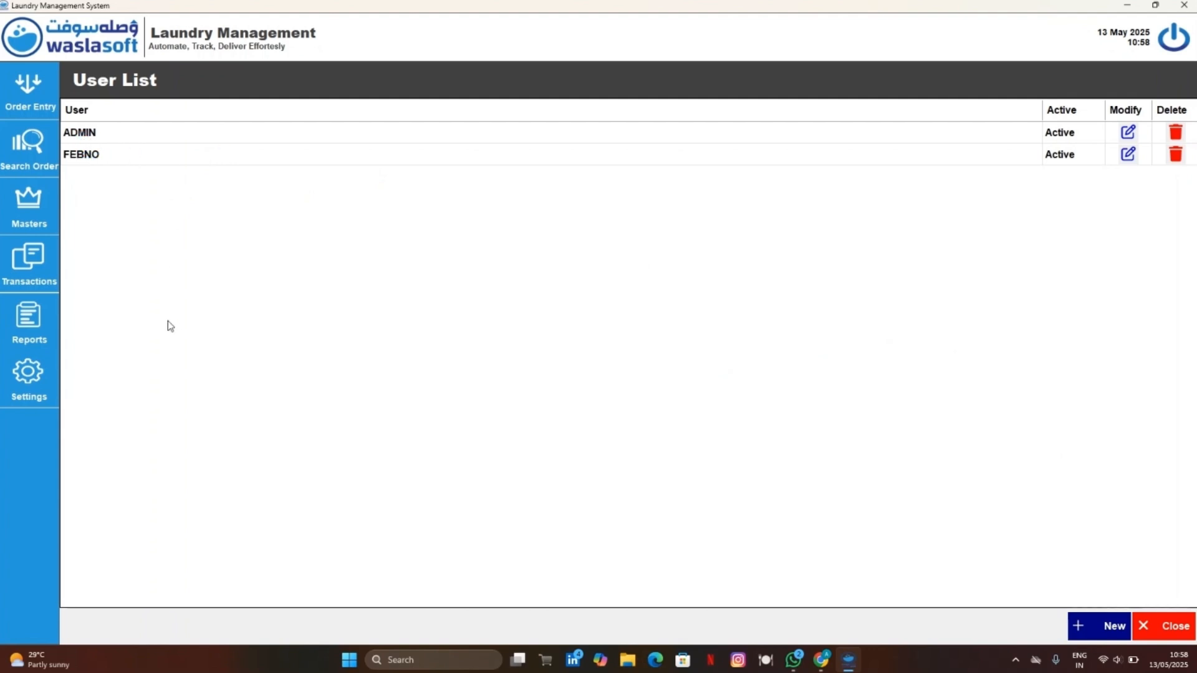
{"action": "left_click", "coordinate": [1165, 627]}
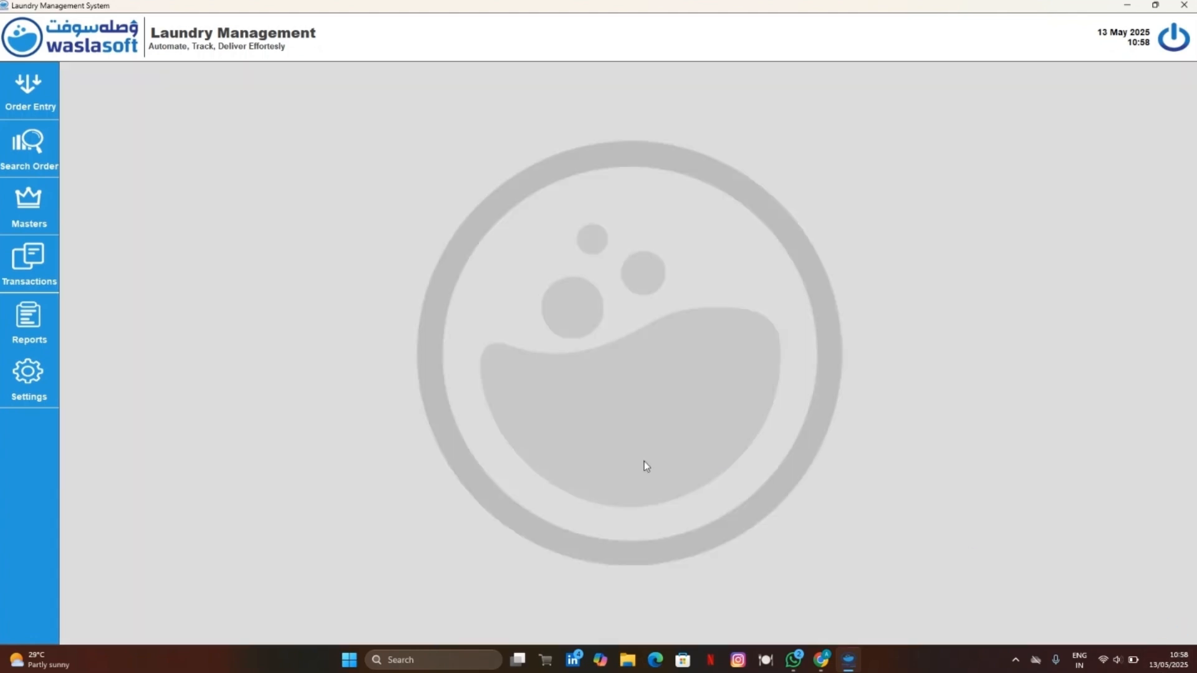
Run a data backup and decline opening the backup folder.
{"action": "left_click", "coordinate": [27, 374]}
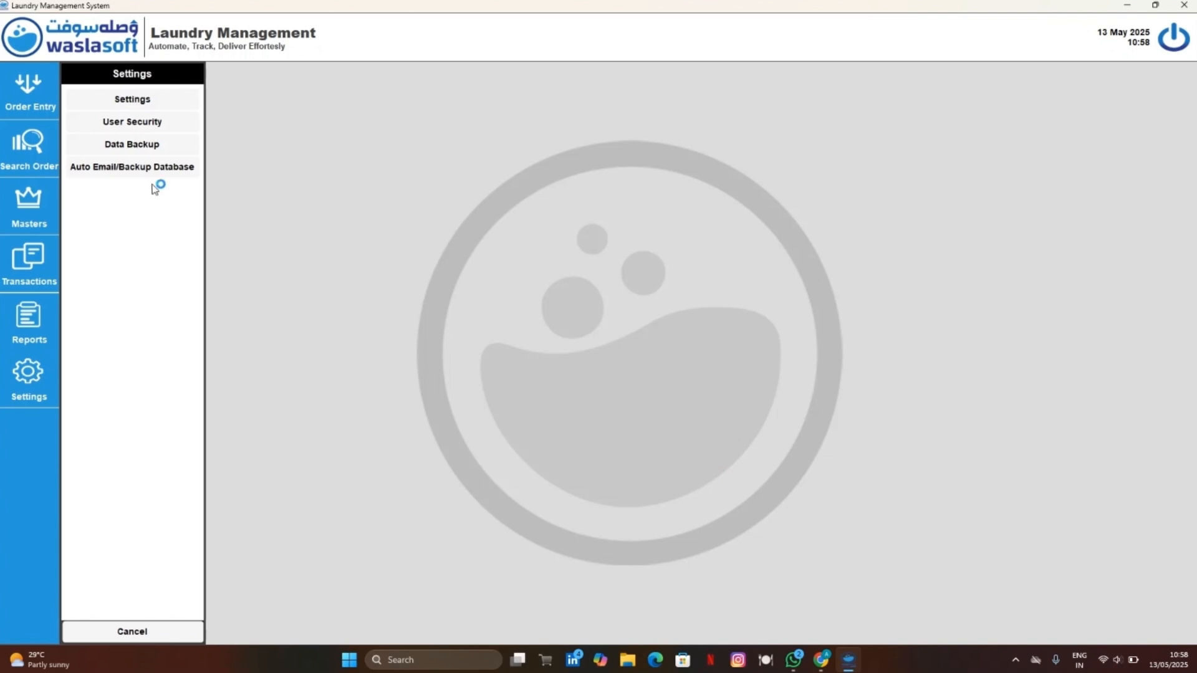
{"action": "left_click", "coordinate": [151, 143]}
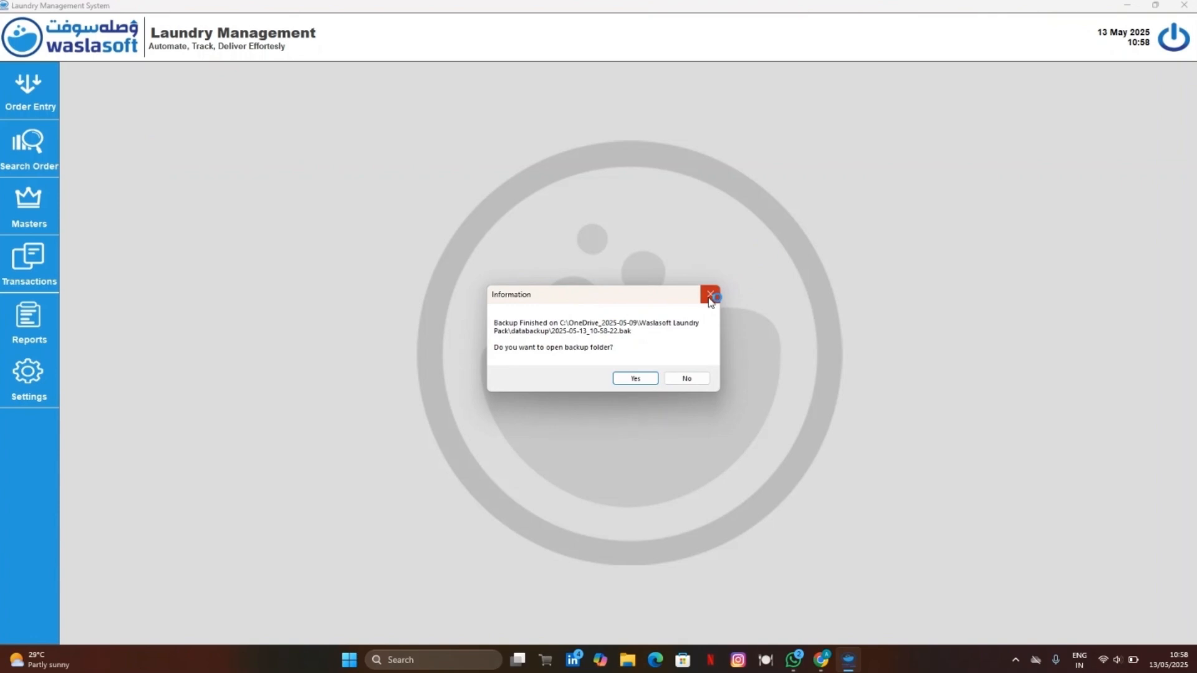
{"action": "left_click", "coordinate": [687, 379]}
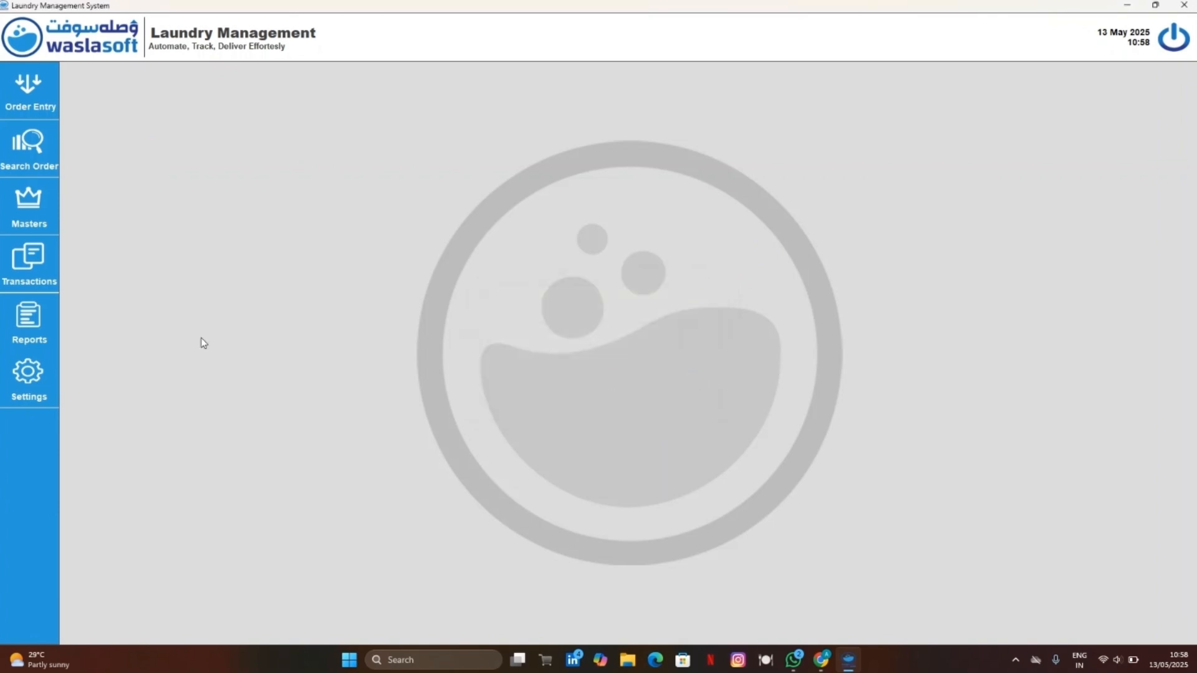
Show the available settings and backup functions.
{"action": "left_click", "coordinate": [34, 372]}
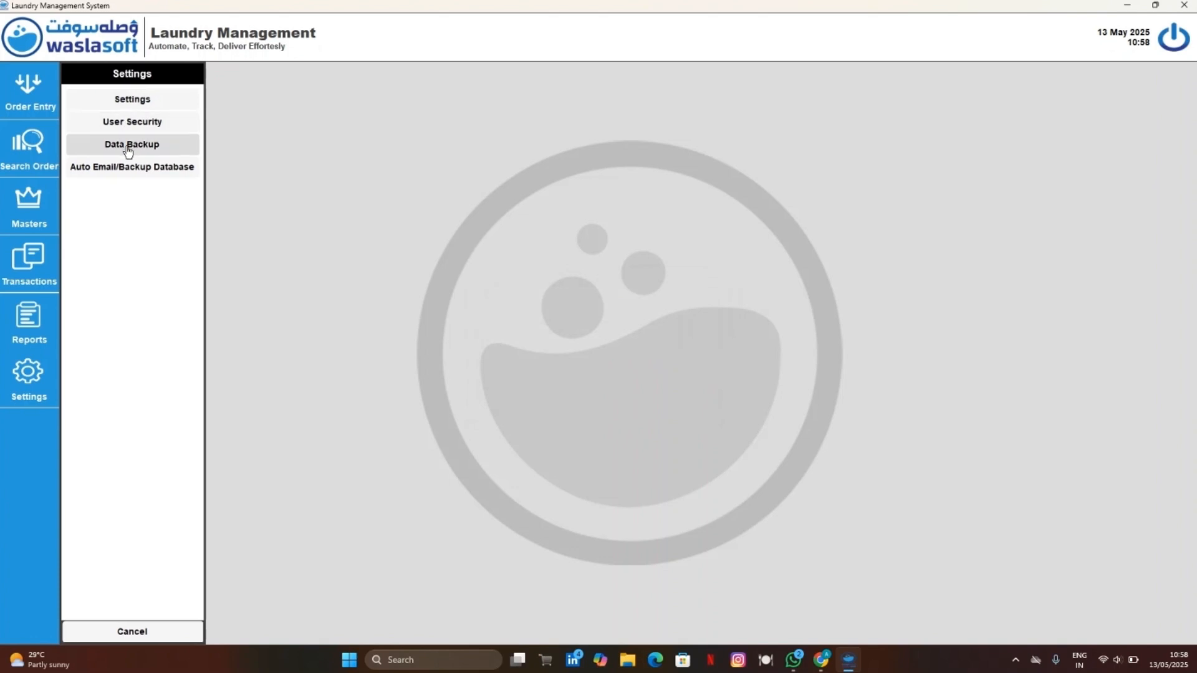